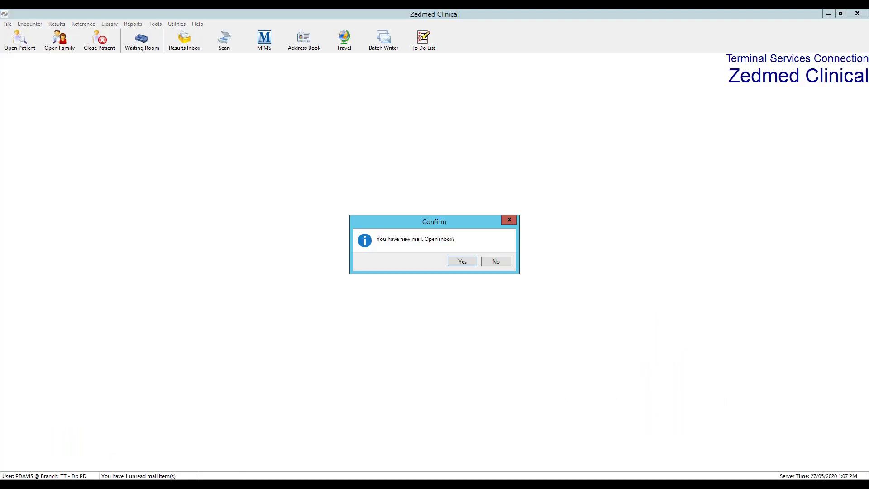
Decline the mail prompts and admit the waiting patient from the Waiting Room to start an encounter
left_click(505, 264)
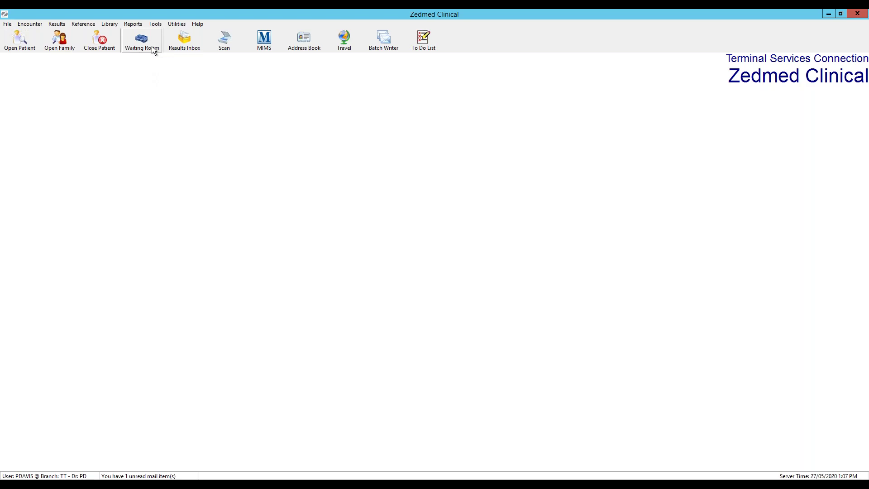
left_click(152, 47)
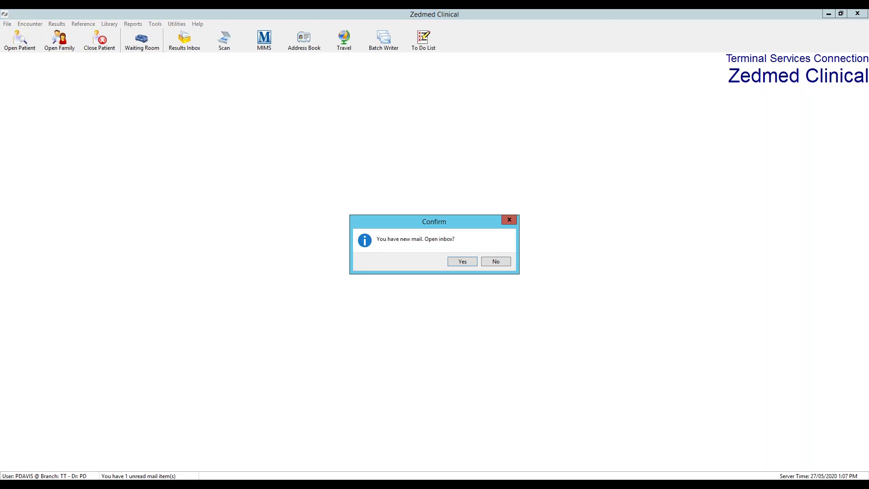
left_click(498, 263)
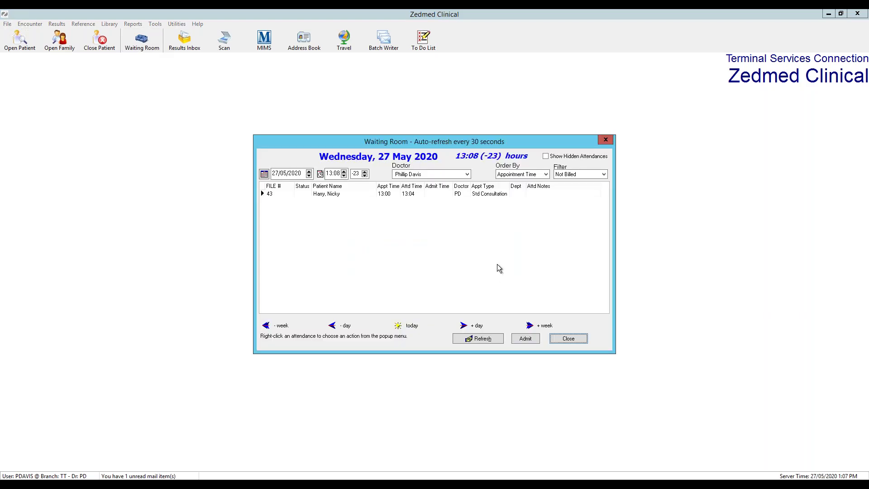
left_click(391, 205)
left_click(525, 340)
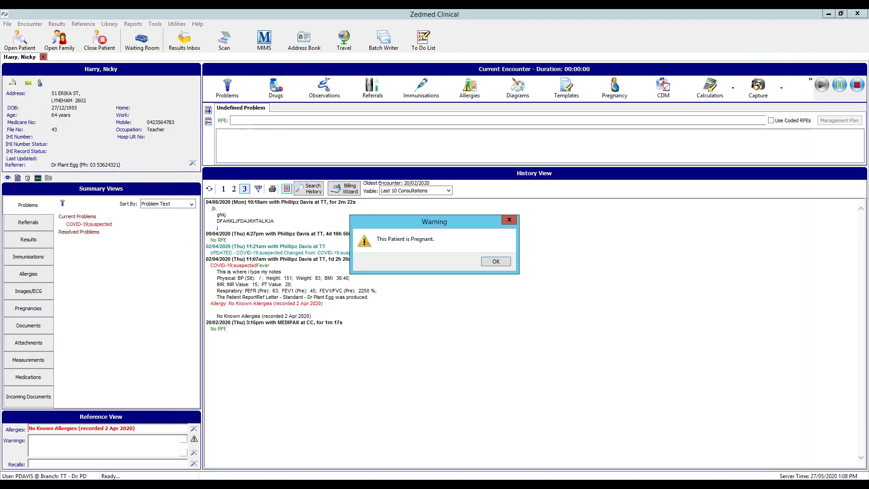
Acknowledge the pregnancy warning, enlarge the notes area, add notes and enter 'fever' as the reason for encounter
left_click(496, 263)
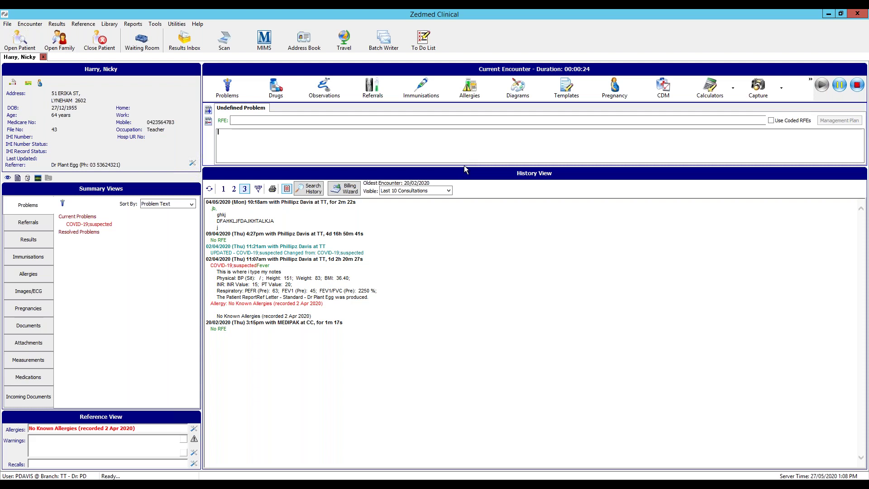
left_click_drag(463, 168, 464, 234)
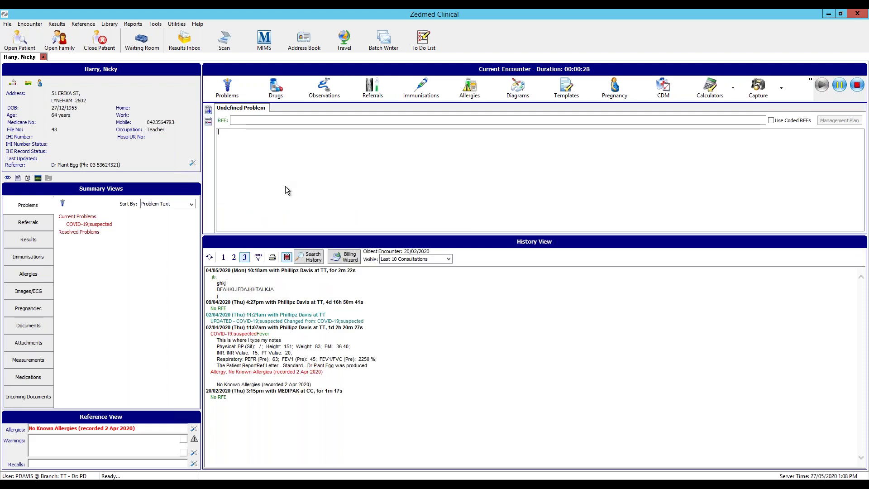
type("h as js sd dh ahshd")
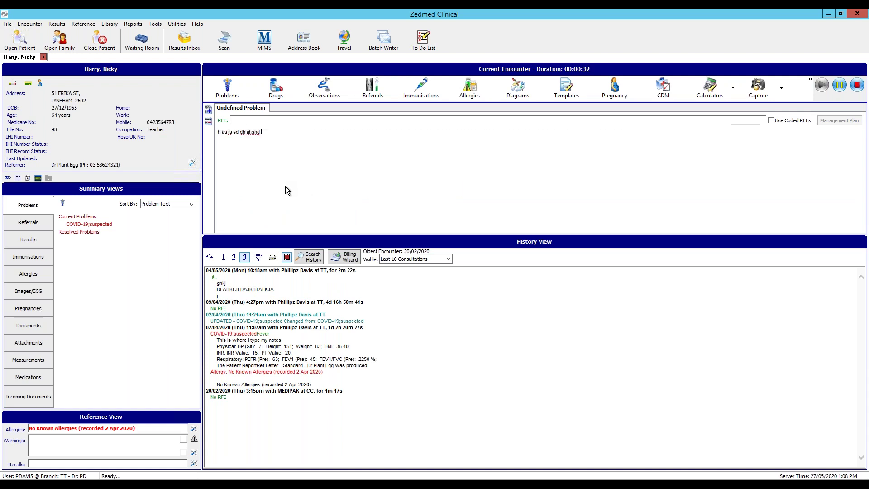
left_click(270, 121)
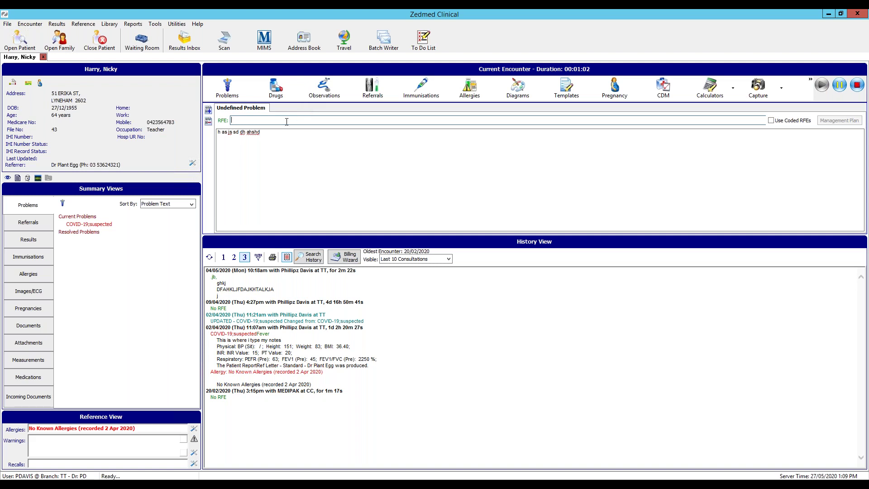
type("fever")
Add a second Undefined Problem with reason for encounter 'toothache' and short notes
left_click(210, 112)
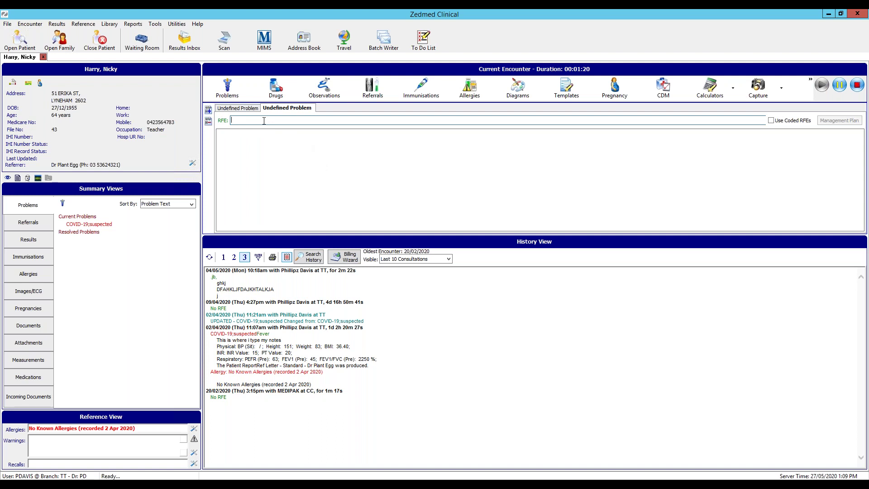
type("toothache")
left_click(239, 108)
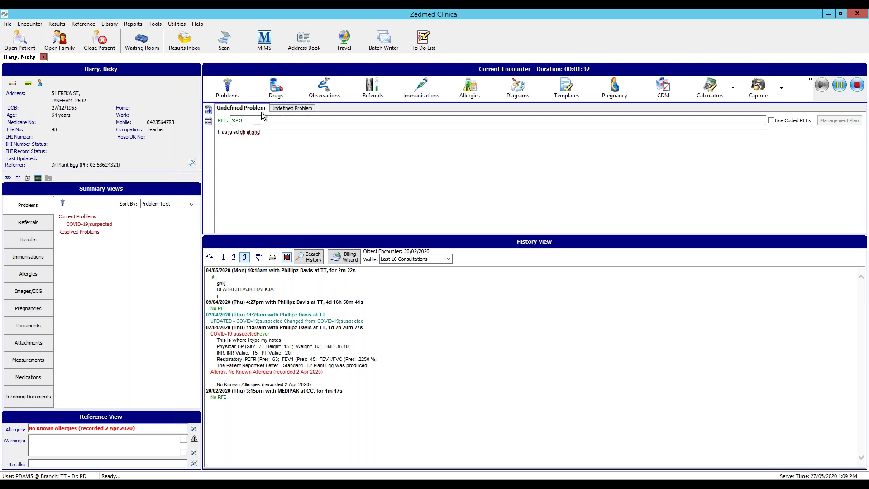
left_click(287, 110)
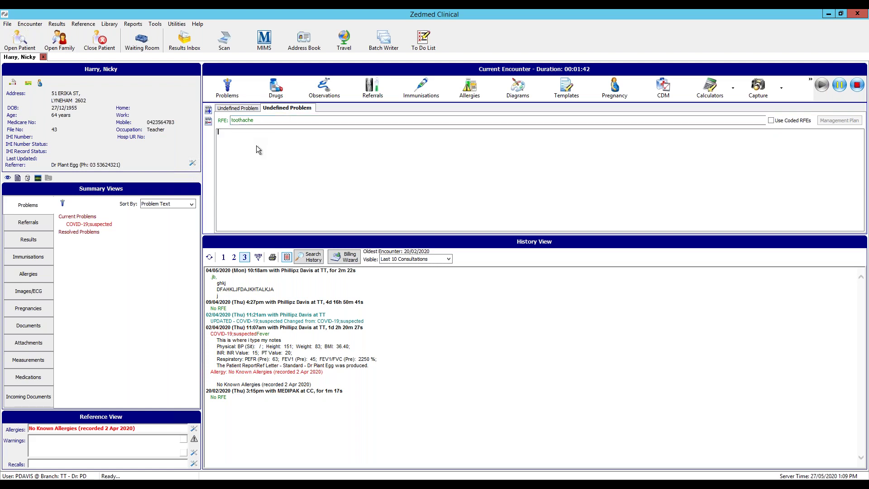
type("fdfsd sdff")
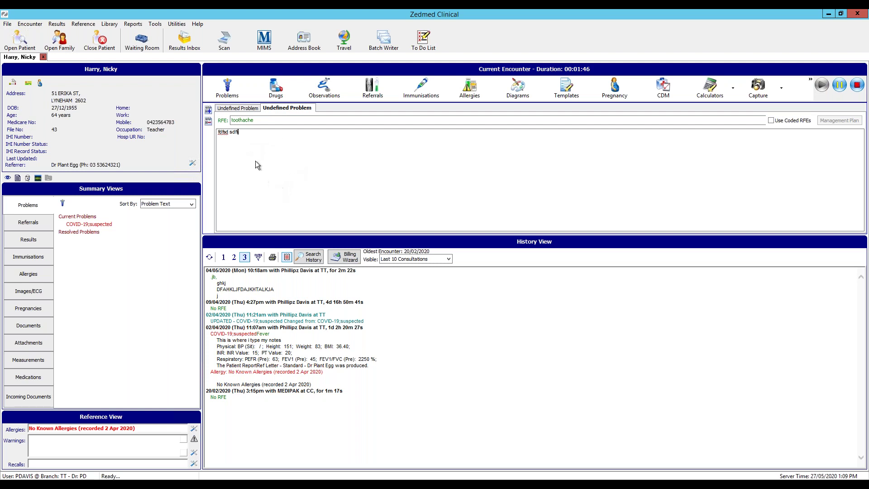
left_click(232, 92)
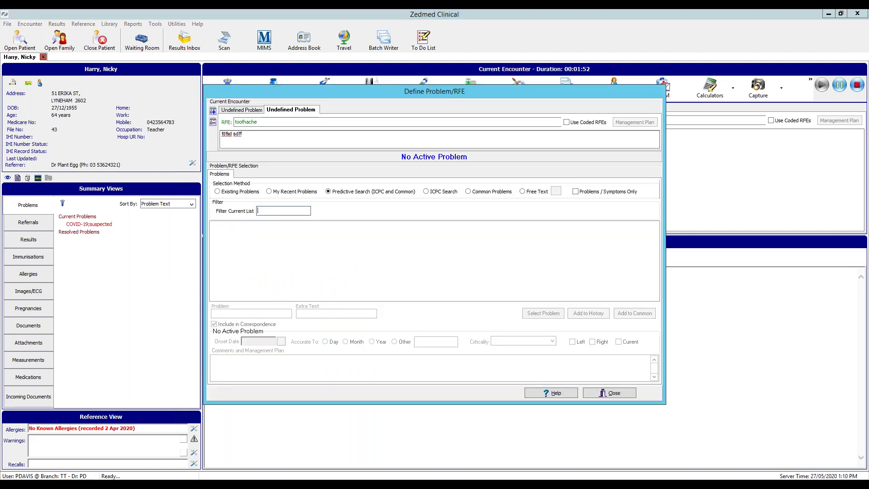
Move the Define Problem/RFE window right, select the fever problem and list Existing Problems
left_click_drag(281, 95, 339, 93)
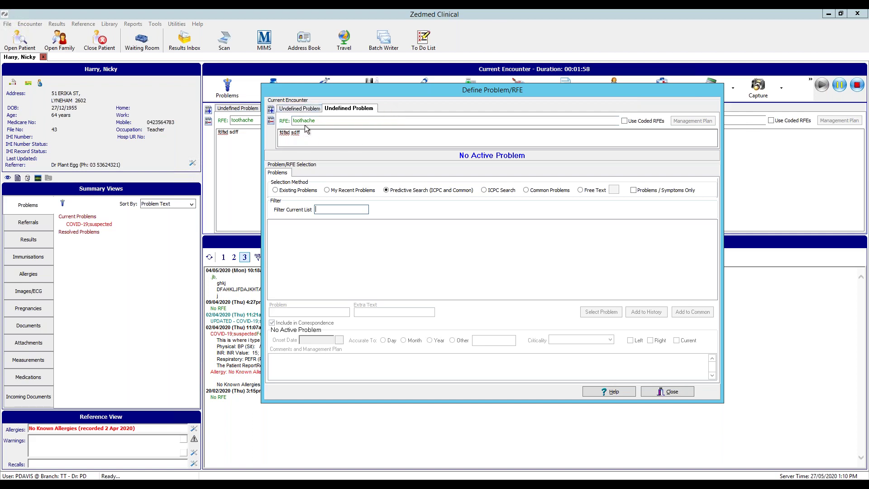
left_click(307, 112)
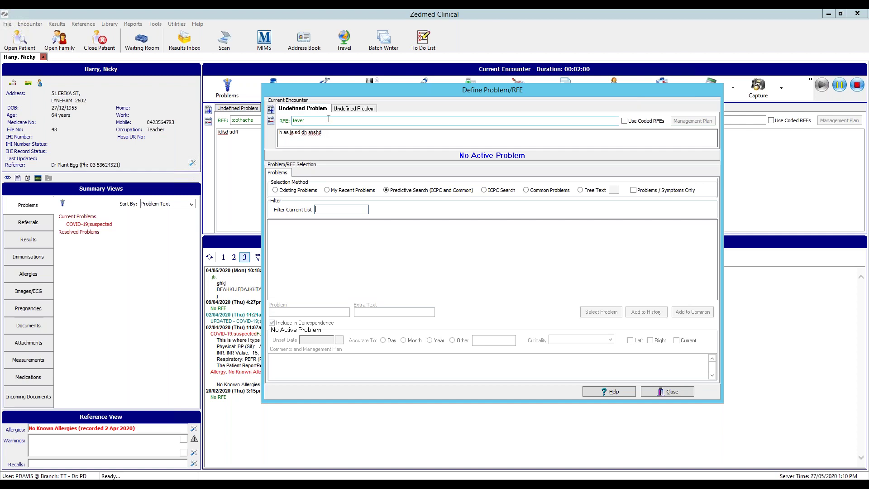
left_click(343, 109)
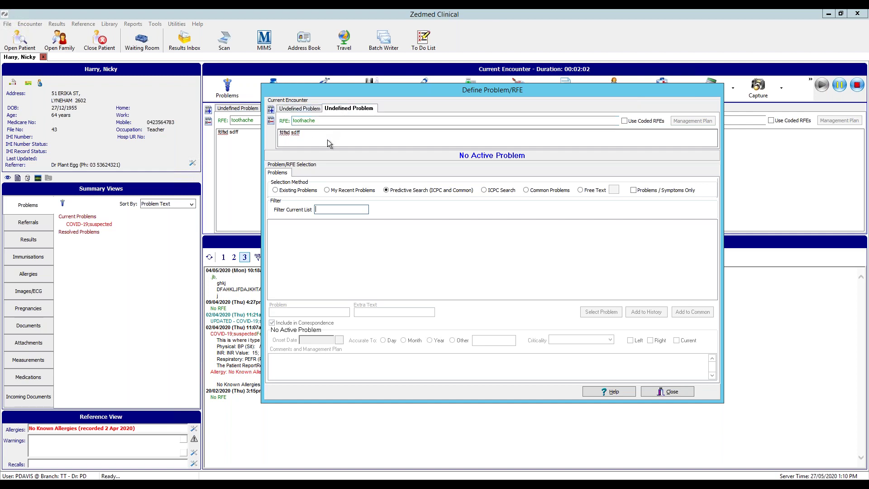
left_click(307, 110)
left_click(342, 111)
left_click(317, 109)
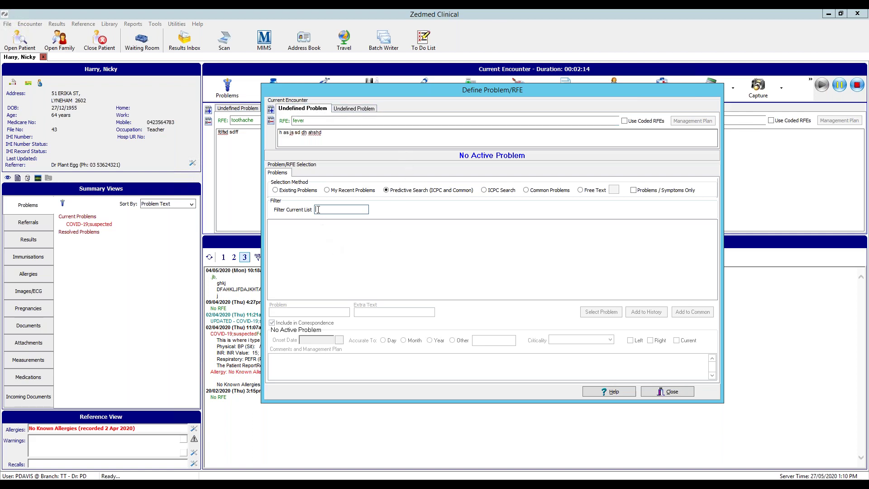
left_click(286, 191)
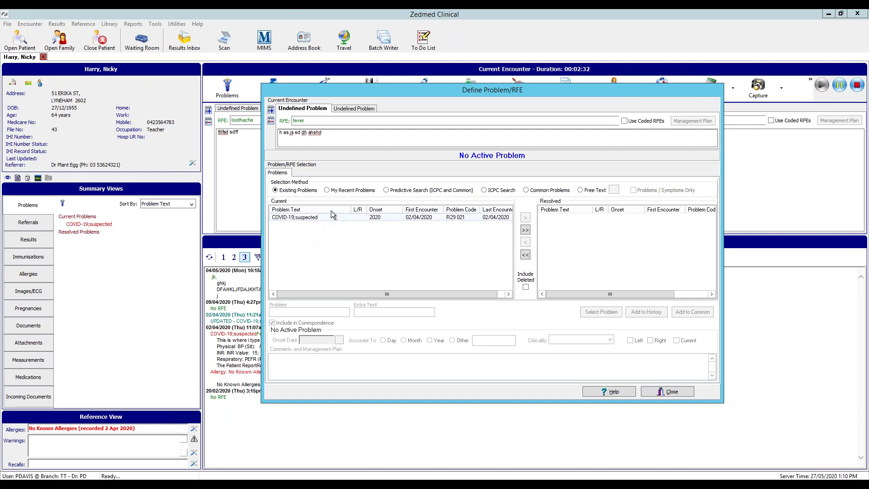
Browse My Recent Problems, then switch to Predictive Search (ICPC and Common)
left_click(327, 191)
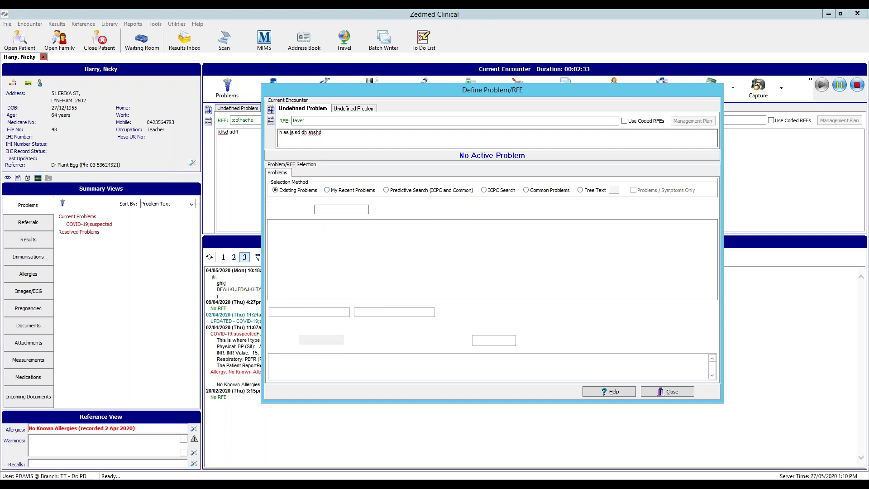
left_click(327, 190)
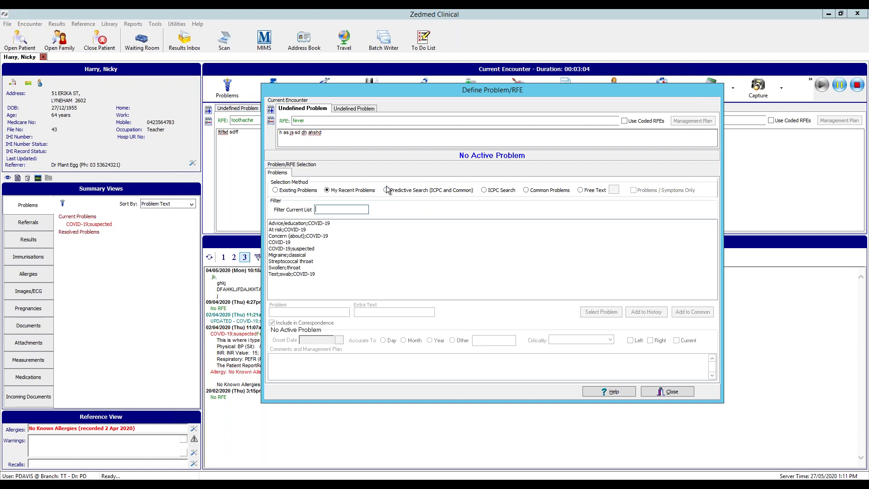
left_click(386, 191)
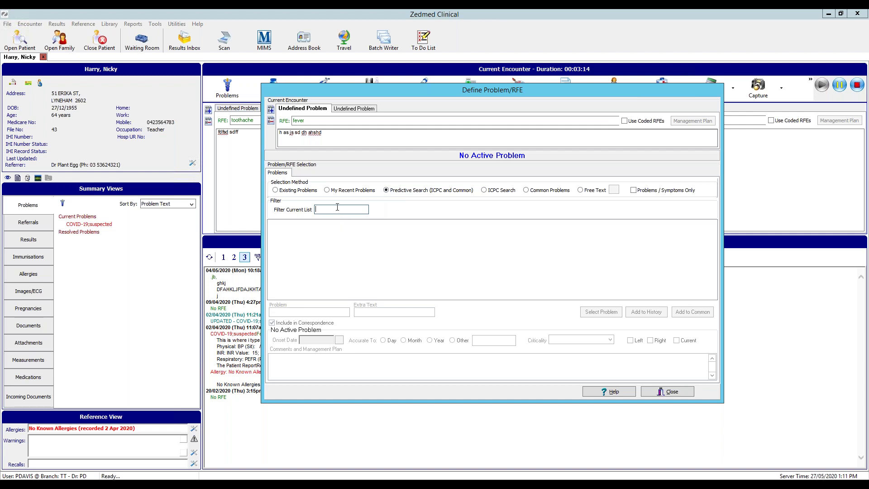
Filter by 'glan' and choose Glandular fever (ICPC A75.001) for the fever problem
type("lan")
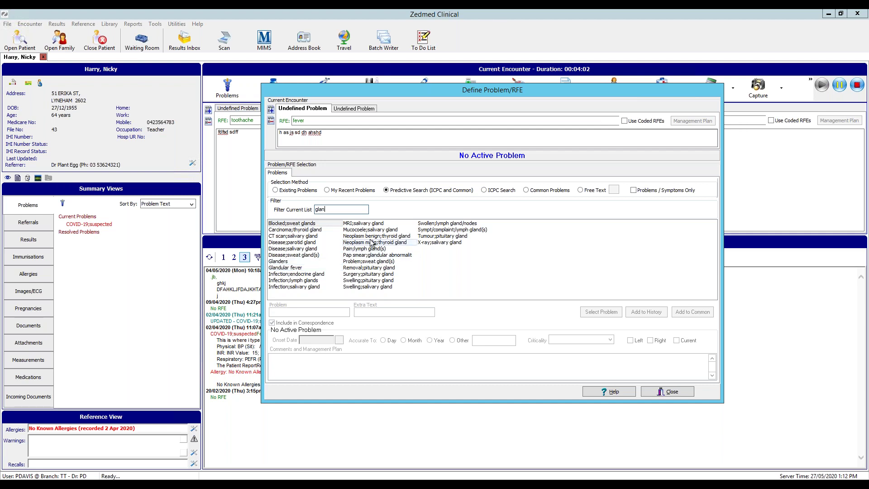
left_click(299, 269)
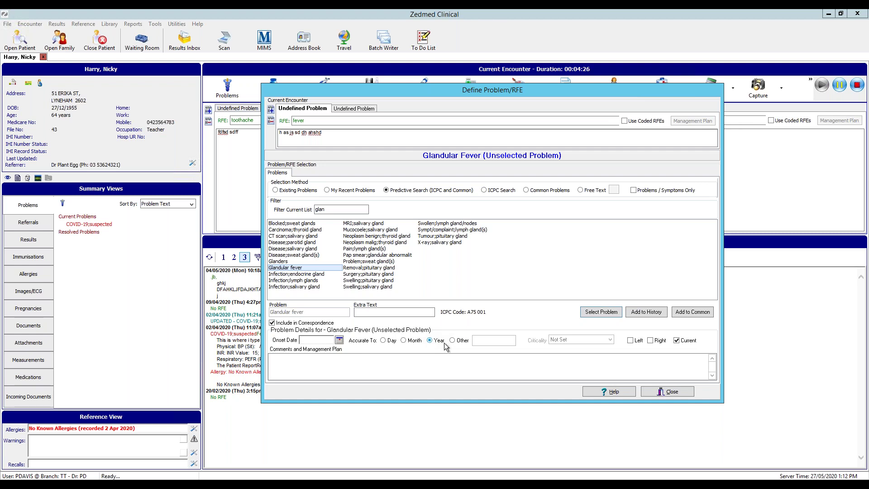
Set the Glandular fever onset date to 11 February 2020 using the calendar
left_click(309, 342)
double_click(309, 343)
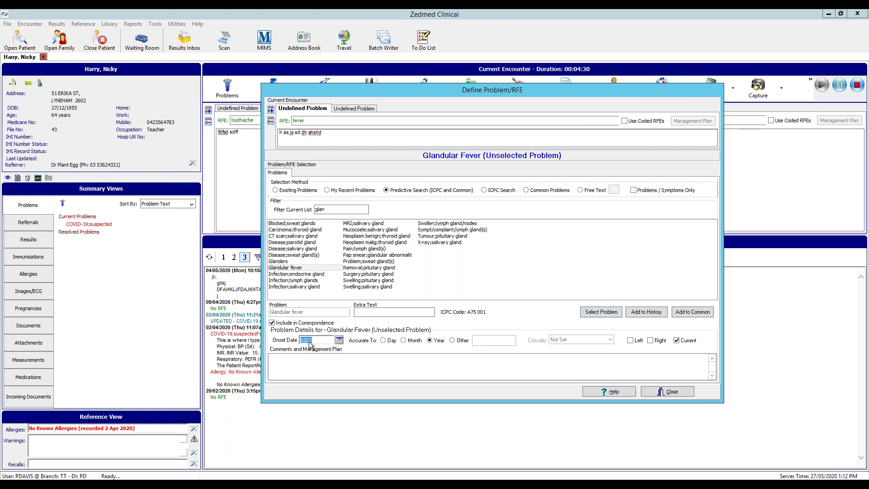
left_click(384, 341)
left_click(339, 340)
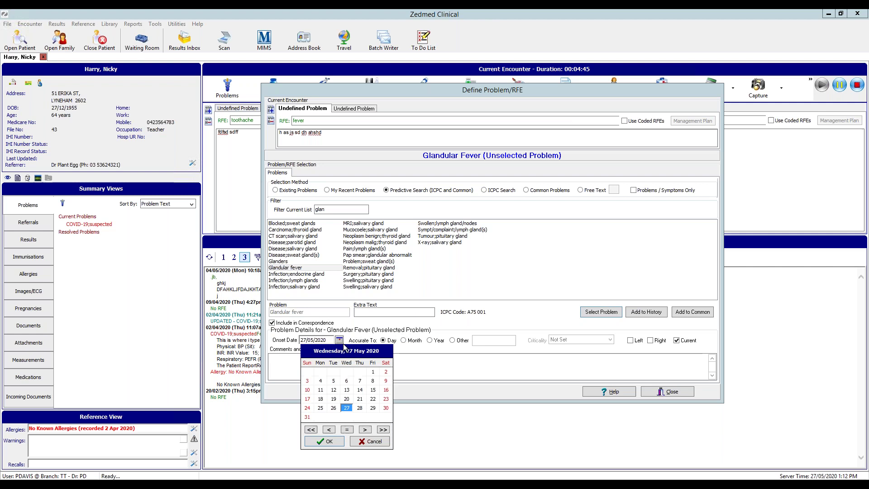
left_click(330, 432)
left_click(331, 432)
left_click(331, 432)
left_click(332, 392)
left_click(333, 442)
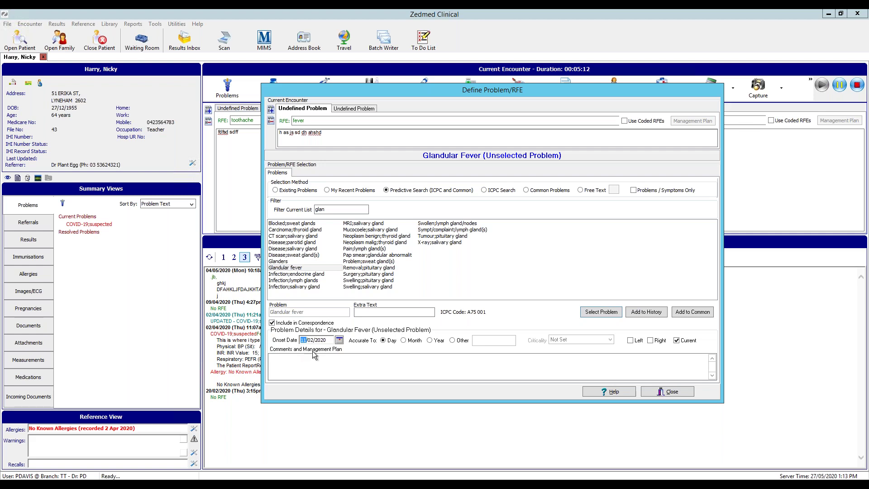
Keep the onset accurate to the day, assign Glandular fever, and select the toothache problem
left_click(430, 341)
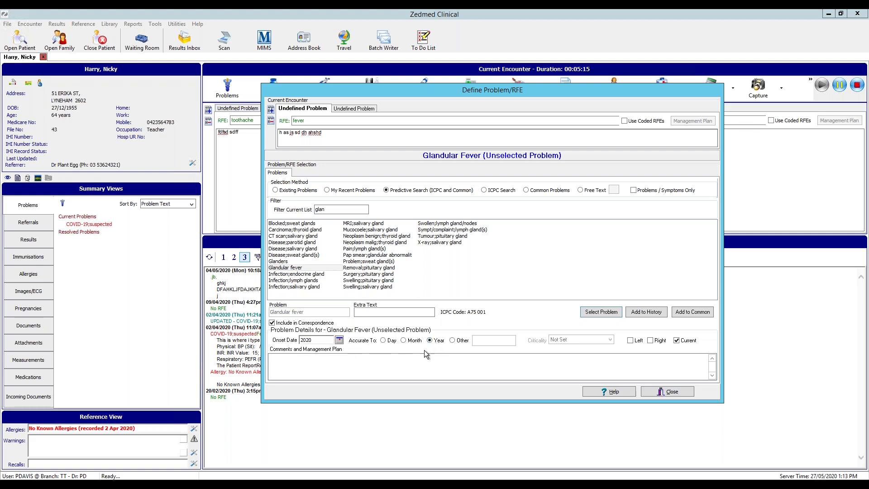
left_click(384, 340)
left_click(603, 312)
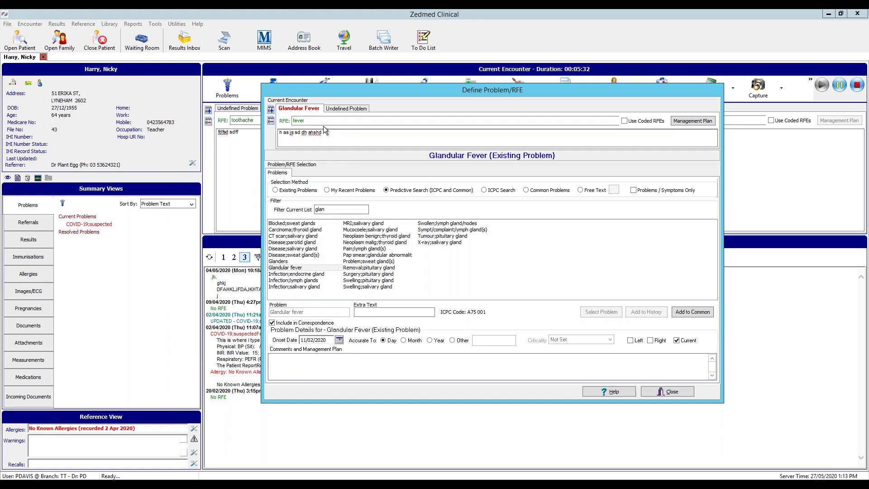
left_click(344, 109)
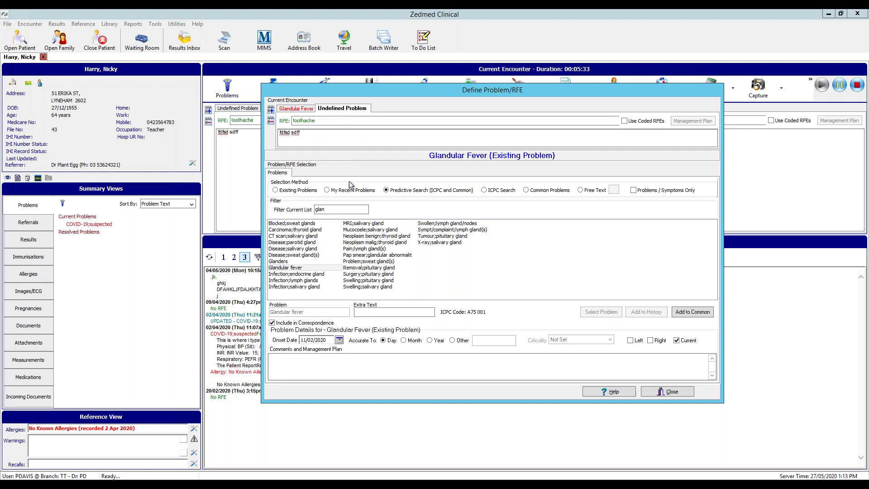
Try the filter terms 'tool', 'flu' and 'cold' for the toothache problem, clearing each
left_click(337, 211)
type("tool")
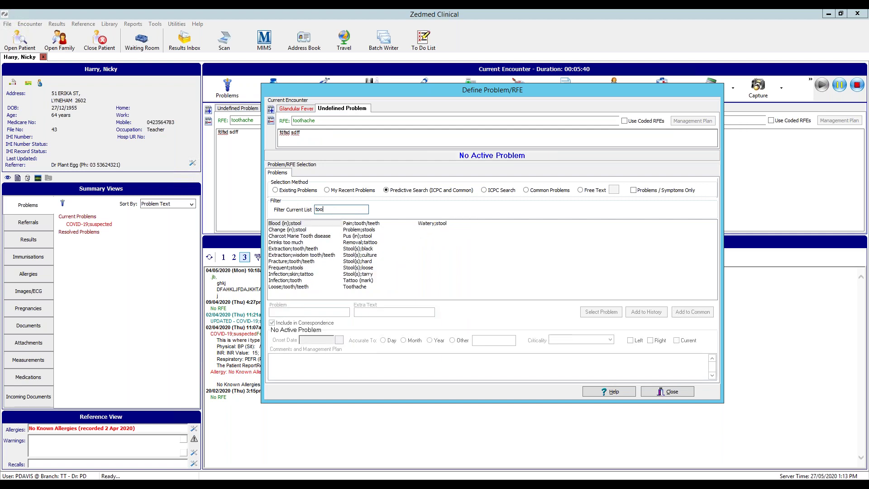
key("BackSpace")
key("BackSpace")
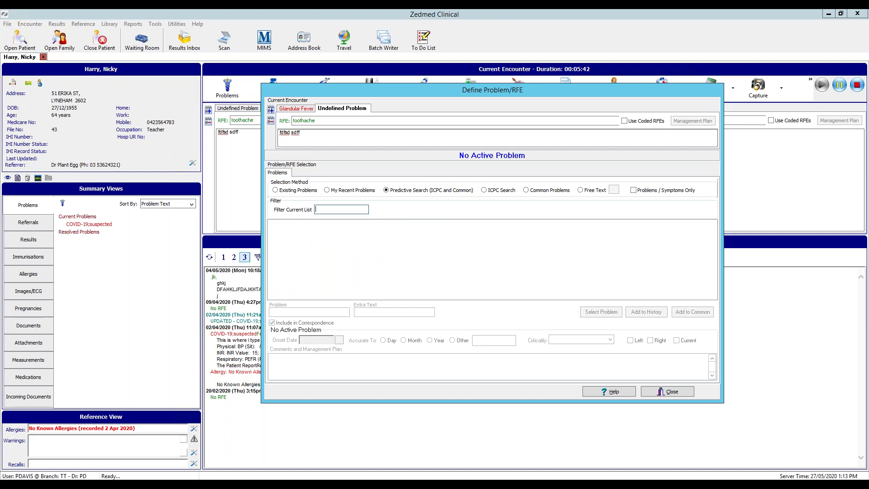
type("flu")
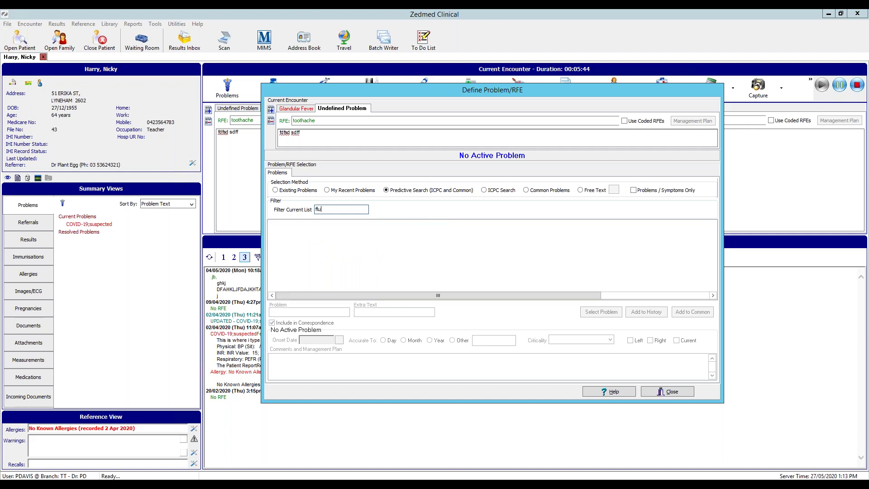
key("BackSpace")
key("BackSpace")
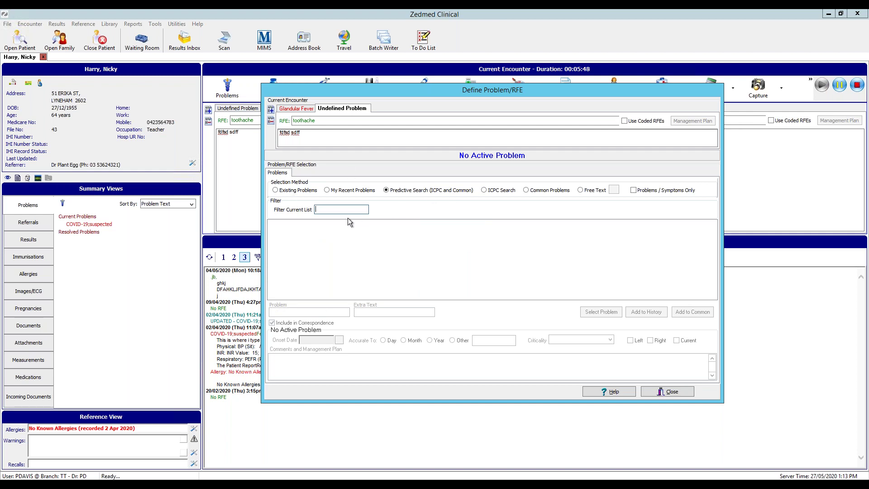
type("cold")
key("BackSpace")
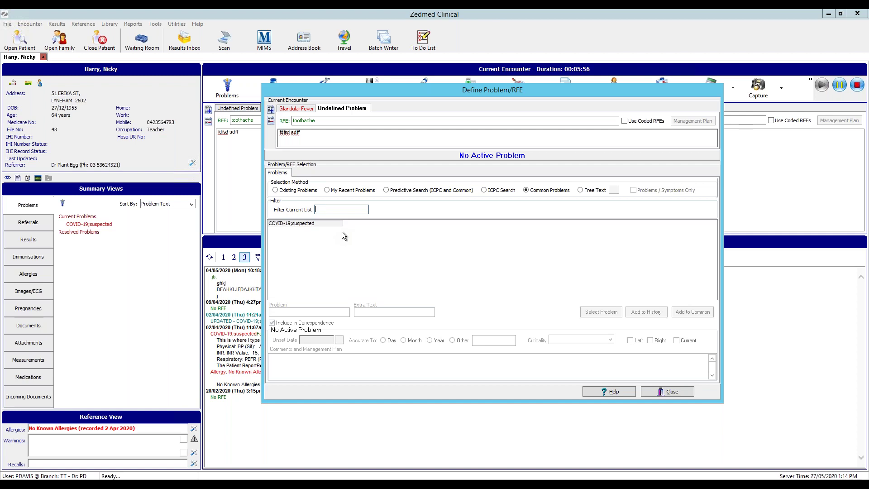
Pick COVID-19;suspected, then return to Predictive Search, filter by 'covi' and reposition the dialog
left_click(317, 223)
left_click(387, 190)
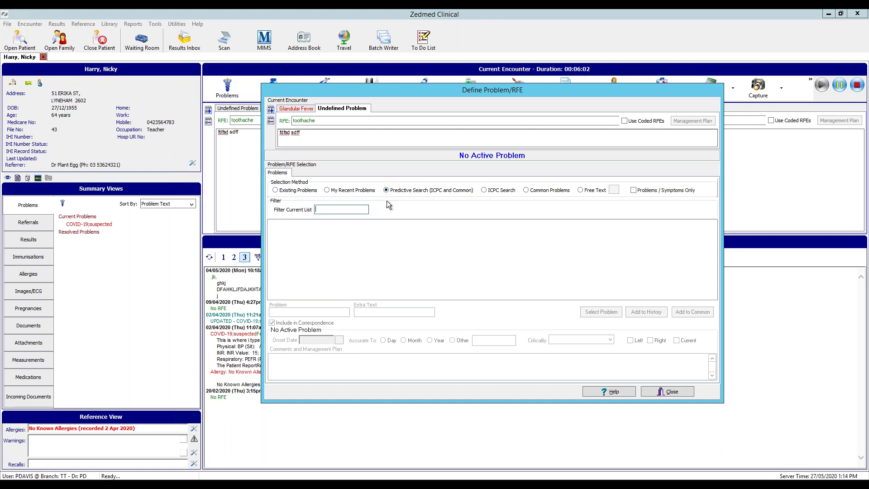
type("cov")
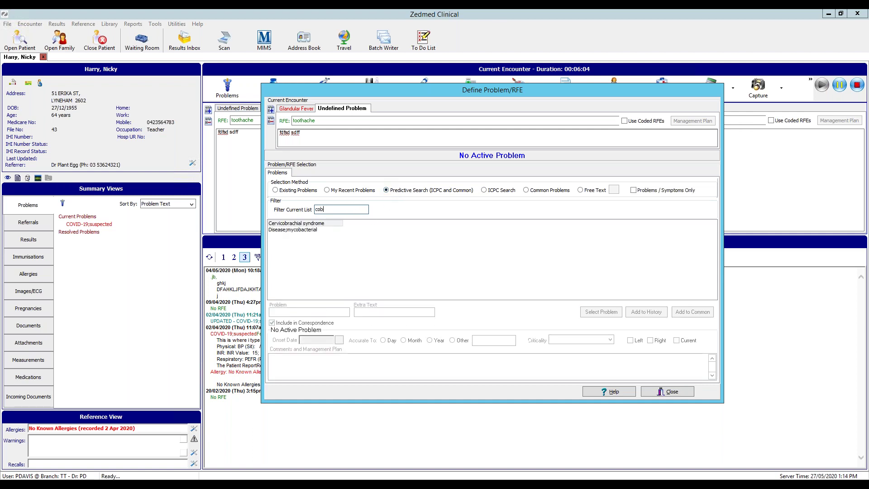
type("i")
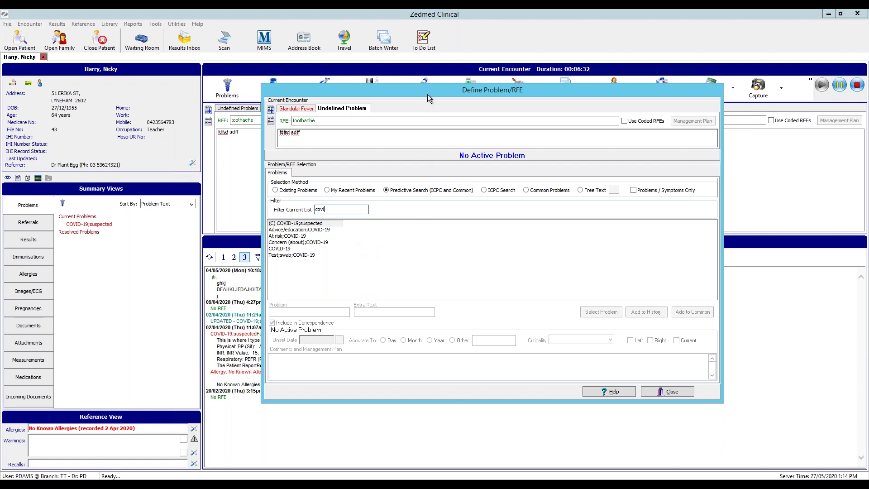
left_click_drag(421, 88, 381, 65)
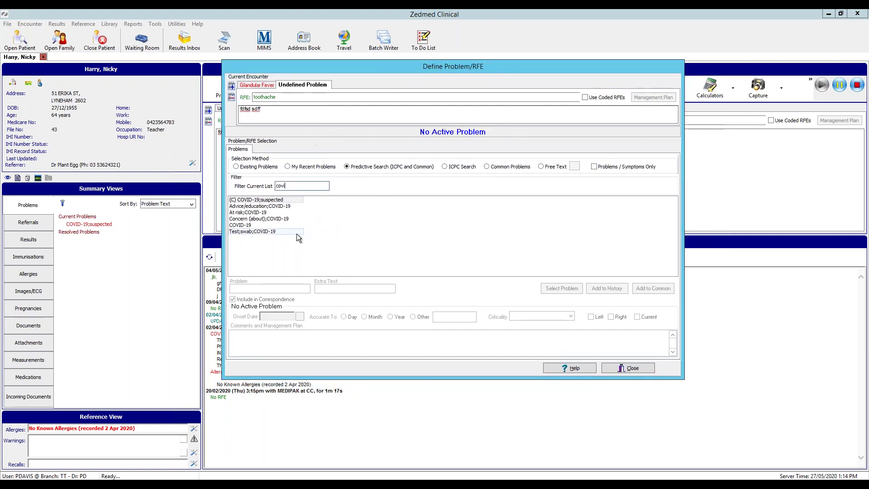
left_click_drag(295, 186, 220, 156)
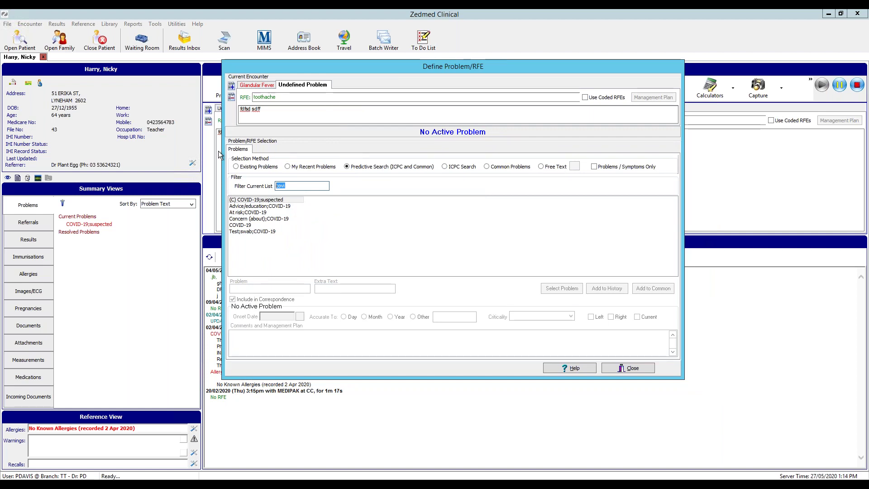
Filter by 'denta' and choose Abscess;dental (ICPC D82.013) as the problem
type("fr")
key("BackSpace")
type("to")
key("BackSpace")
key("BackSpace")
type("denta")
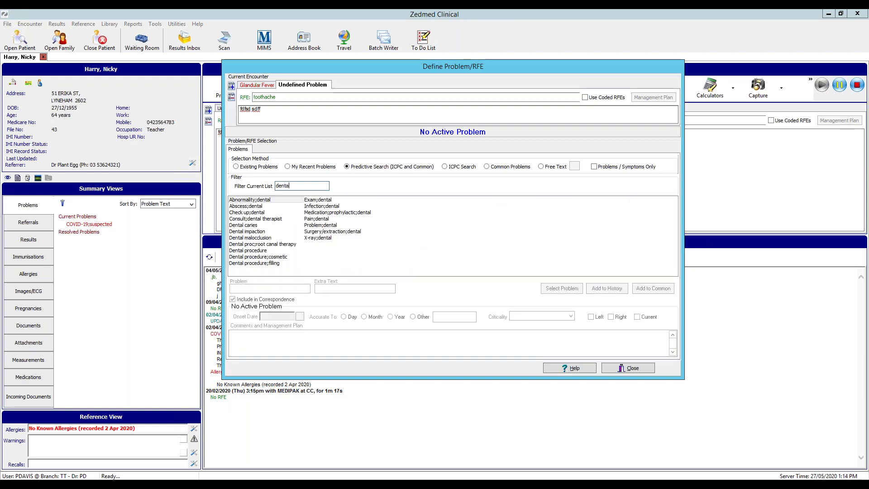
left_click(247, 206)
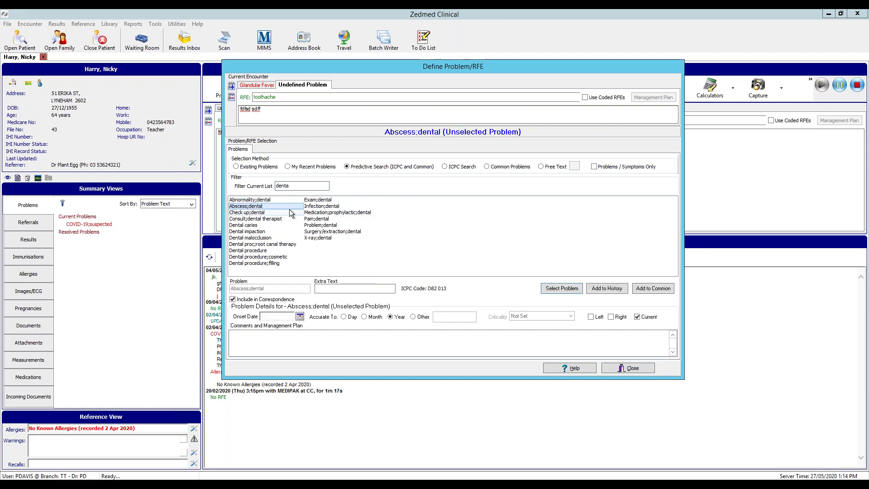
Set the onset to 14 April 2020, accurate to month, and close the dialog
left_click(280, 318)
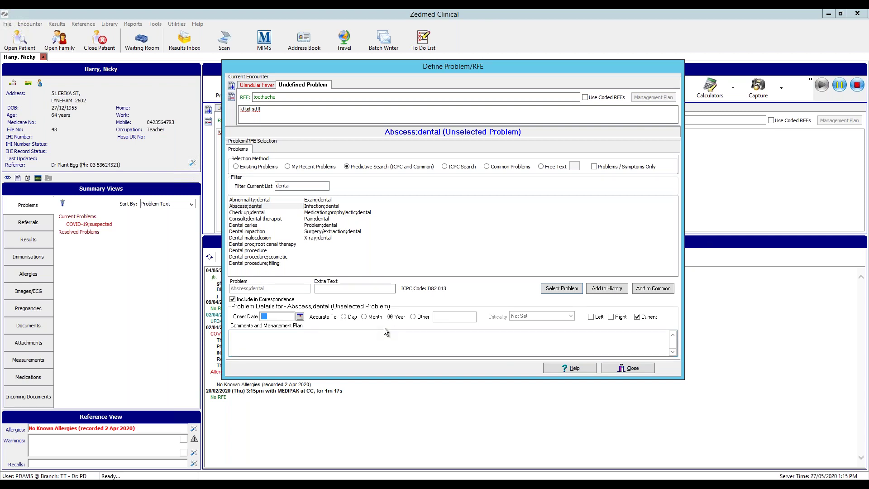
left_click(365, 317)
left_click(300, 317)
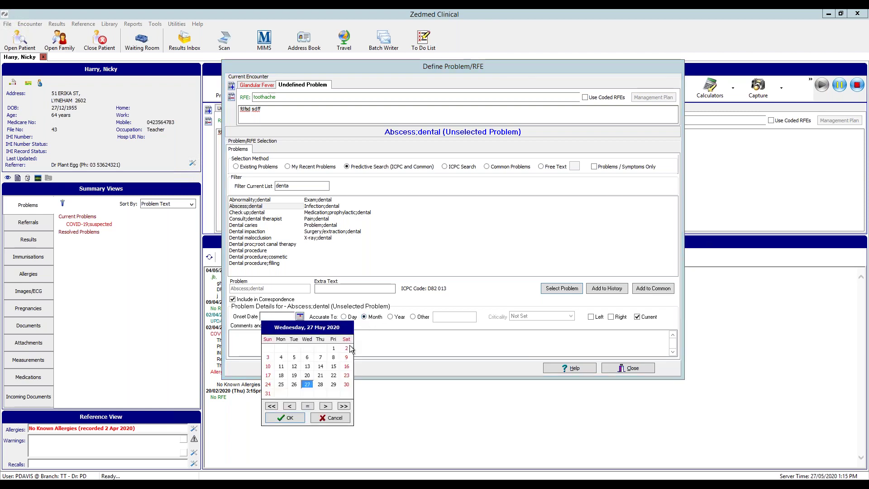
left_click(285, 407)
left_click(294, 366)
left_click(300, 419)
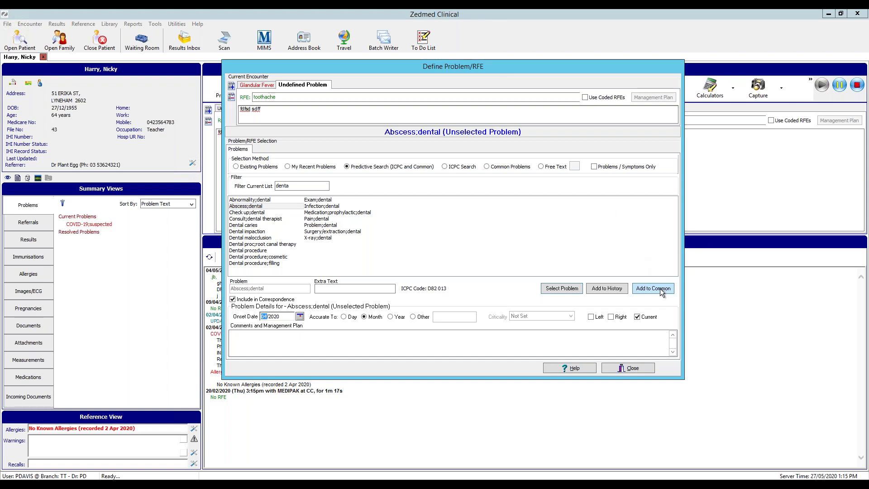
left_click(636, 370)
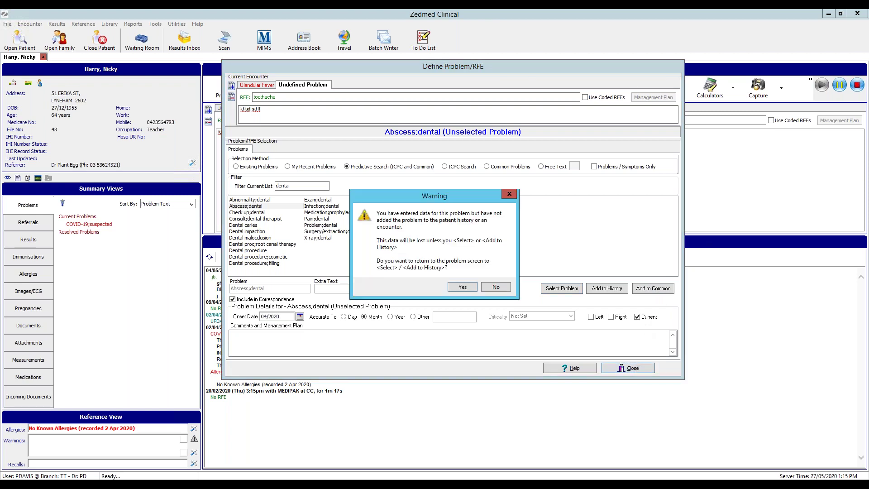
Discard the unsaved dental abscess and reopen problem definition, trying a 'tooth' filter first
left_click(495, 288)
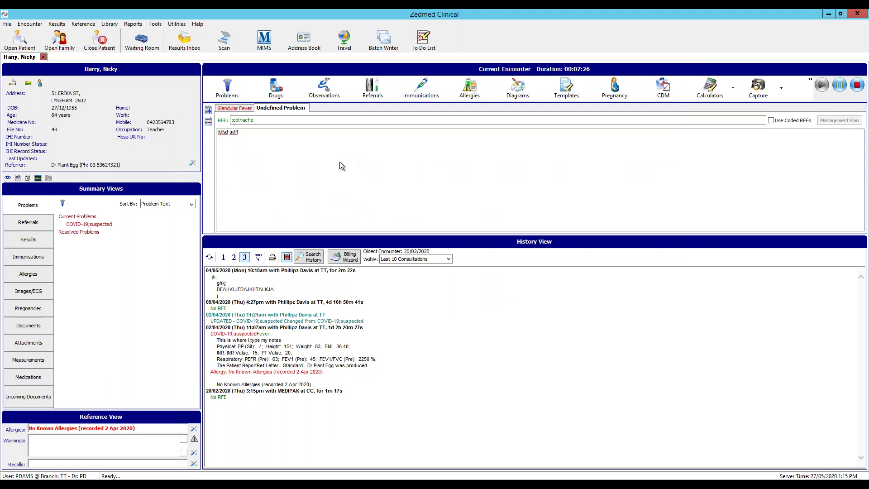
left_click(237, 82)
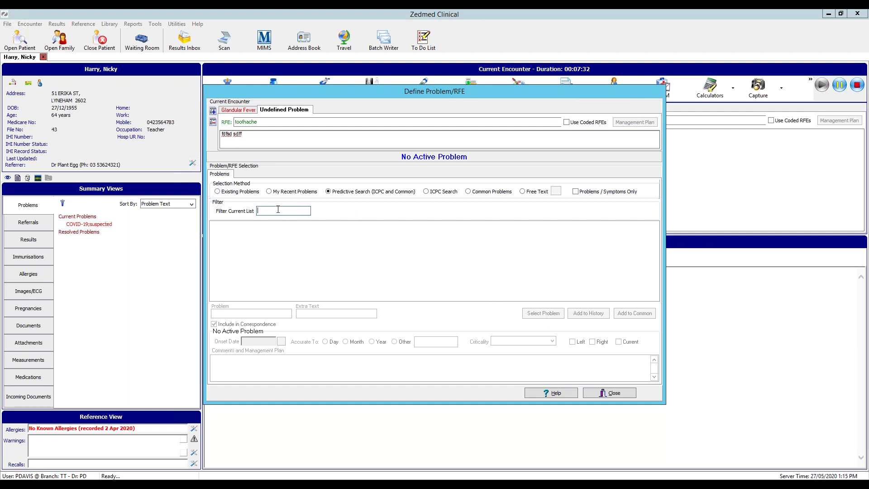
type("toot")
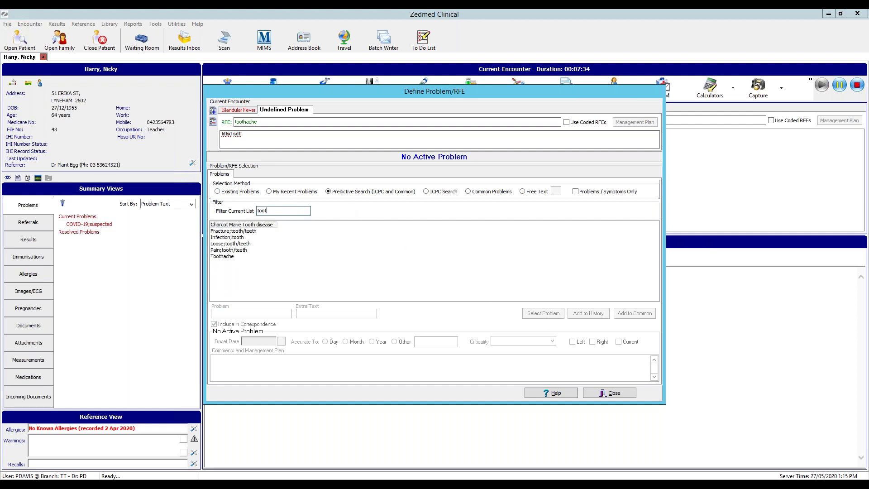
type("h")
key("BackSpace")
key("BackSpace")
key("BackSpace")
key("BackSpace")
key("BackSpace")
Filter the current problem list to dental entries with 'denta'
type("dena")
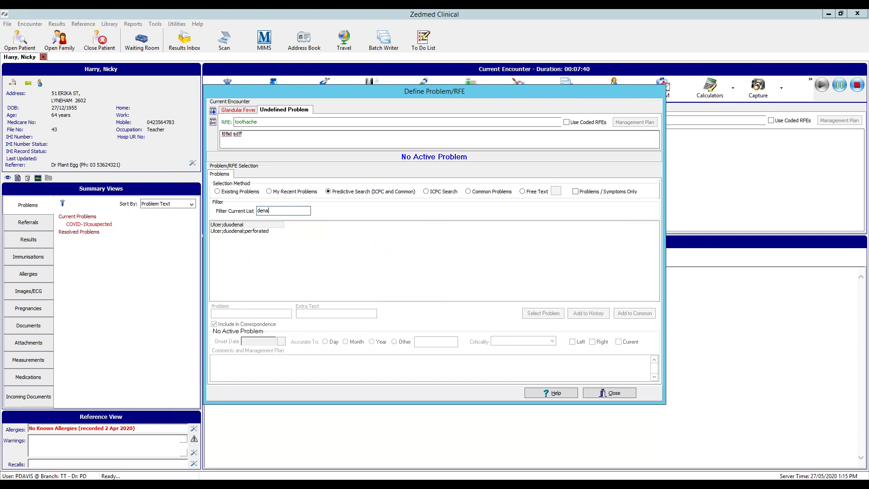
key("BackSpace")
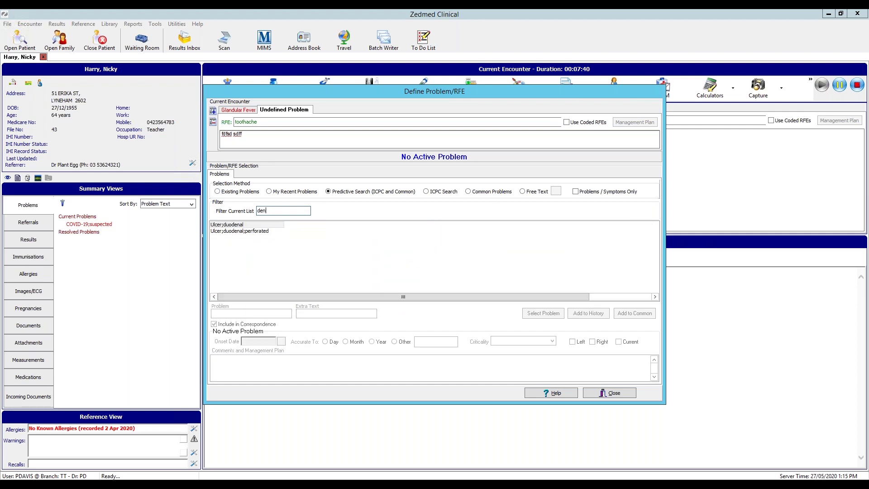
type("jt")
key("BackSpace")
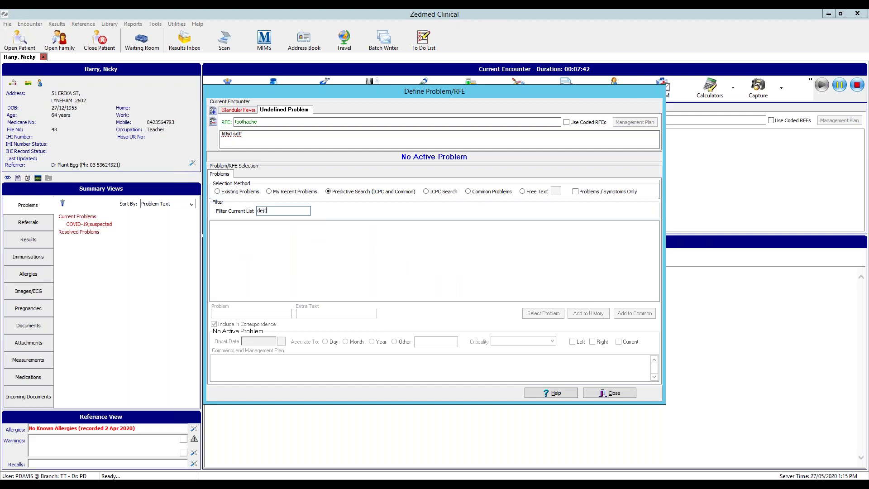
key("BackSpace")
key("BackSpace")
type("ht")
key("BackSpace")
key("BackSpace")
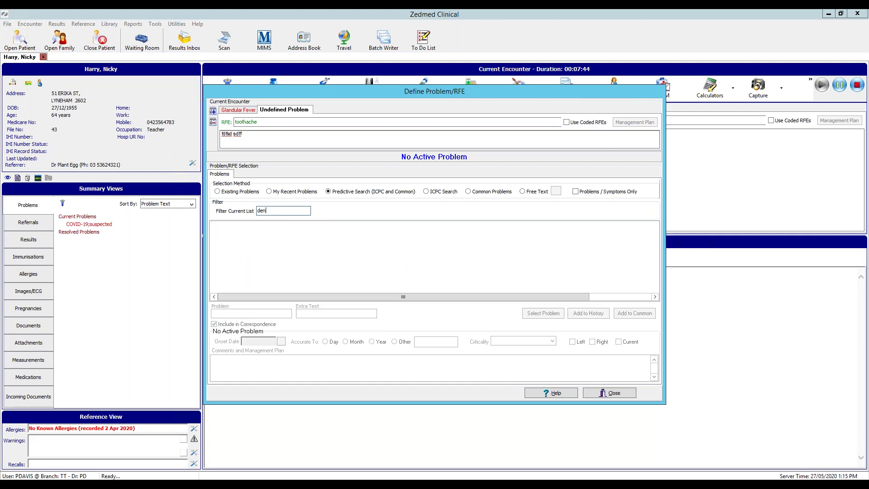
type("nta")
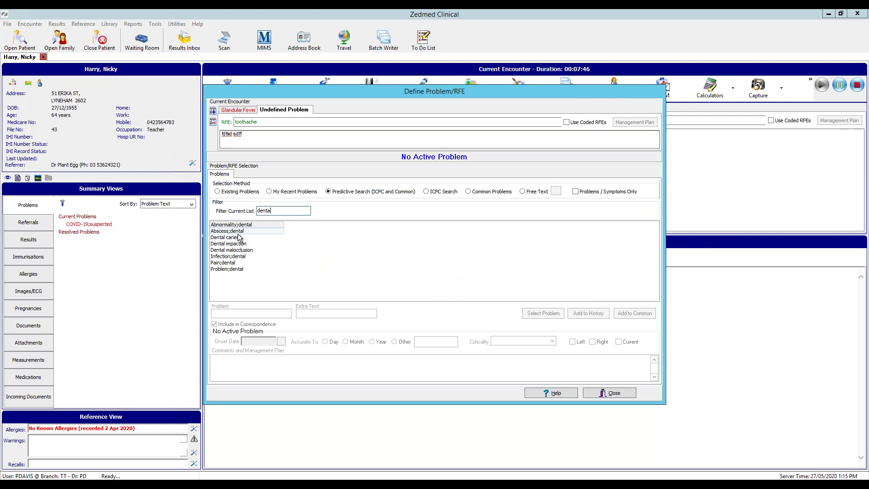
Attach Abscess;dental to the encounter with onset 10/05/2020, accurate to the day
left_click(227, 231)
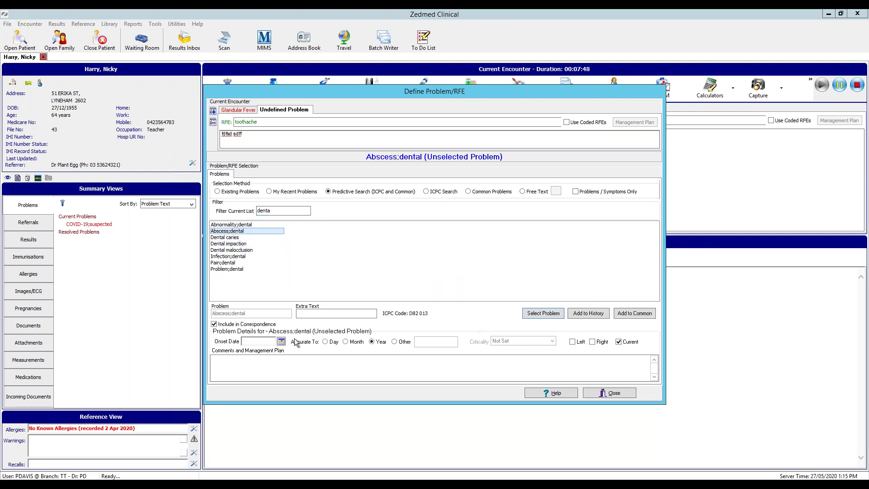
left_click(326, 342)
left_click(281, 341)
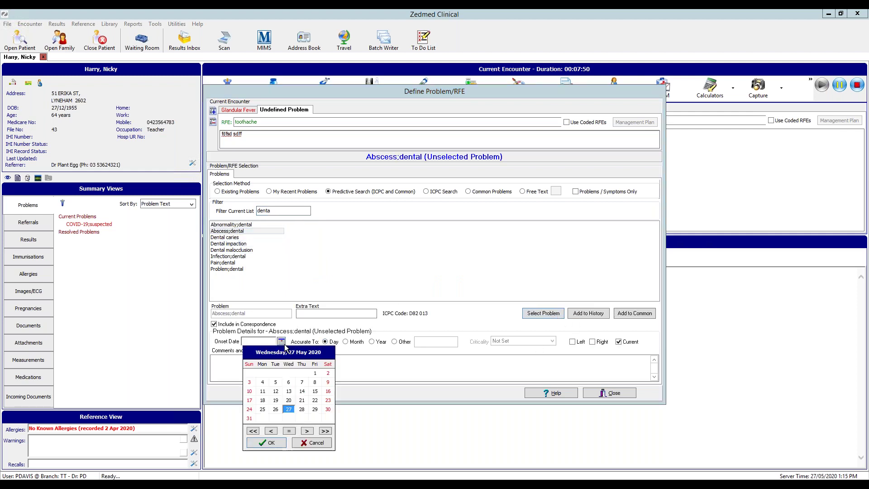
left_click(249, 392)
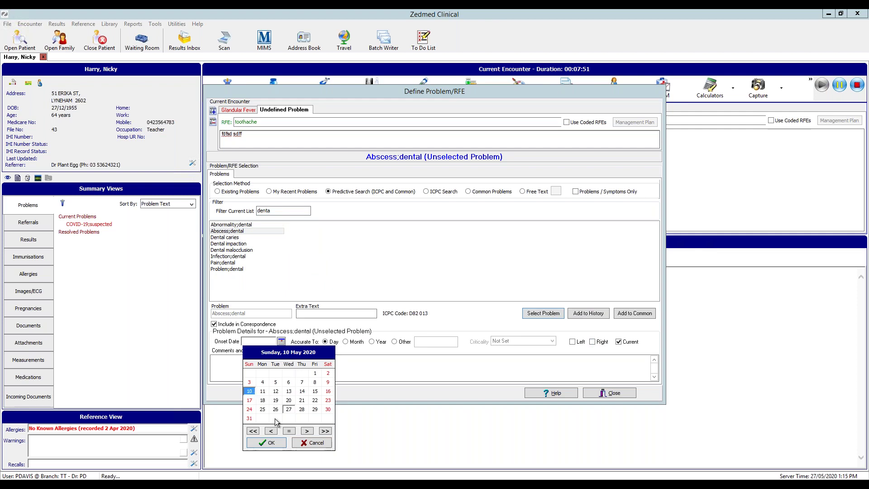
left_click(274, 445)
left_click(533, 319)
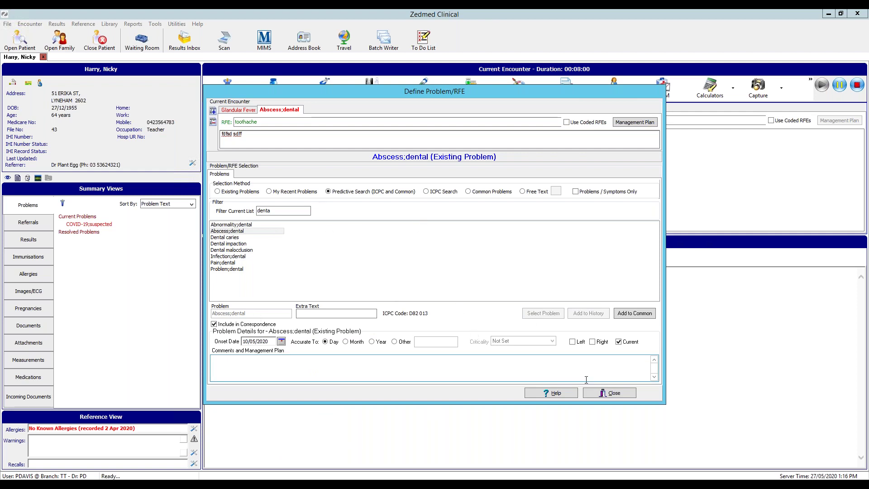
left_click(623, 395)
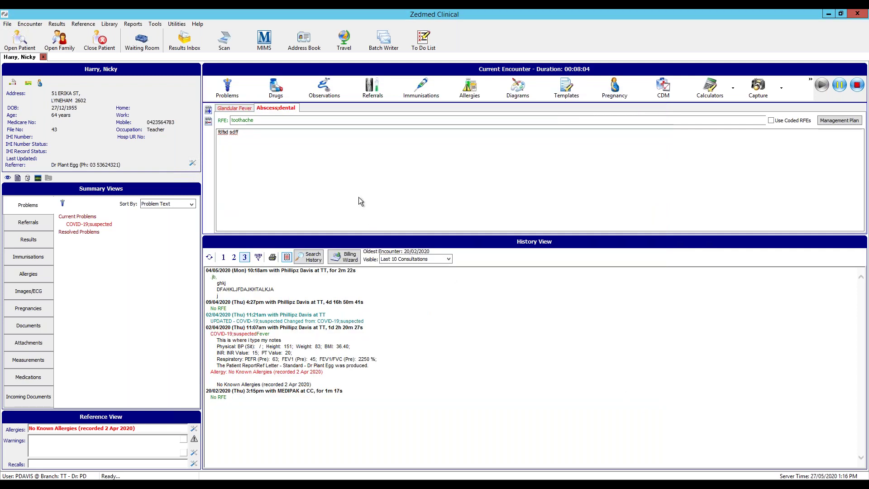
Check the Glandular Fever and Abscess;dental notes, then refresh history to show today's encounter
left_click(229, 109)
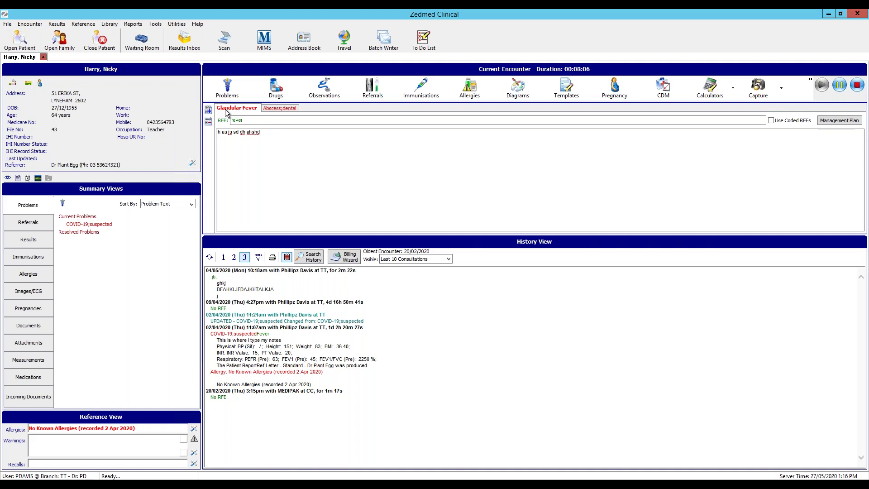
left_click(264, 109)
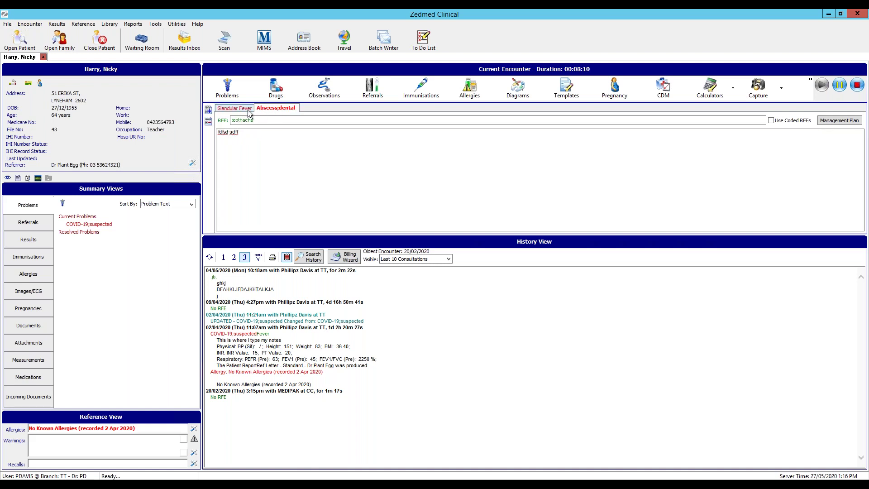
left_click(211, 257)
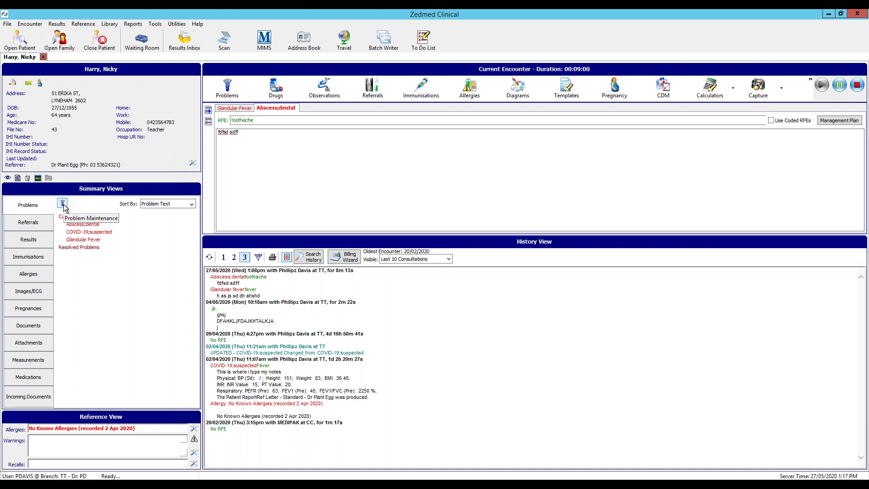
Move COVID-19;suspected from current to resolved problems in Problem Maintenance
left_click(62, 203)
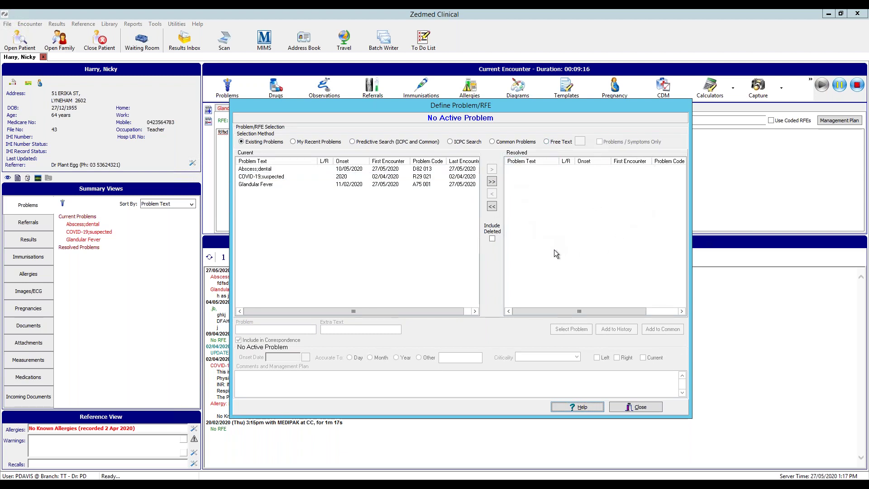
left_click(268, 176)
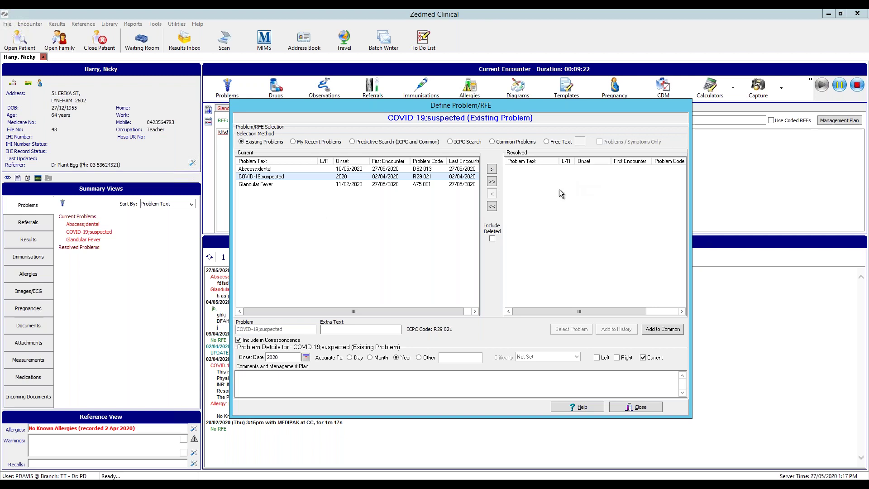
left_click(493, 170)
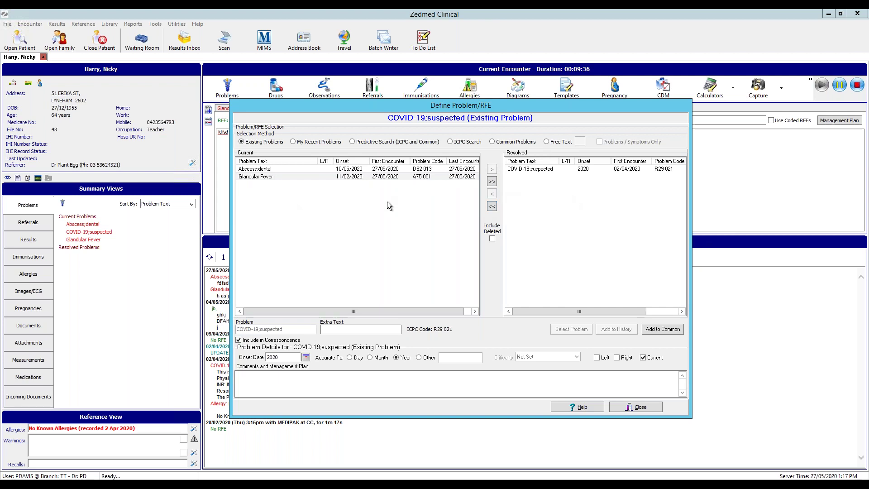
left_click(634, 406)
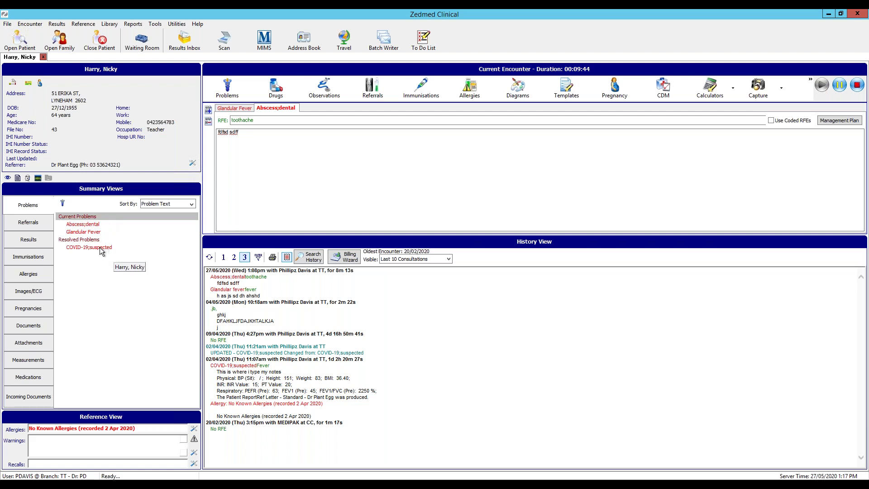
left_click(63, 203)
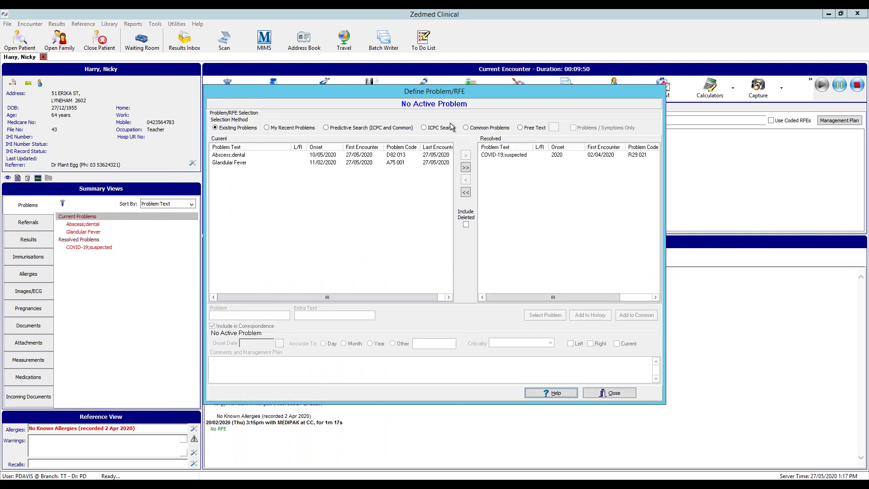
Add Lump(s);thyroid to the history via predictive search 'thyro', onset year 1990
left_click(326, 129)
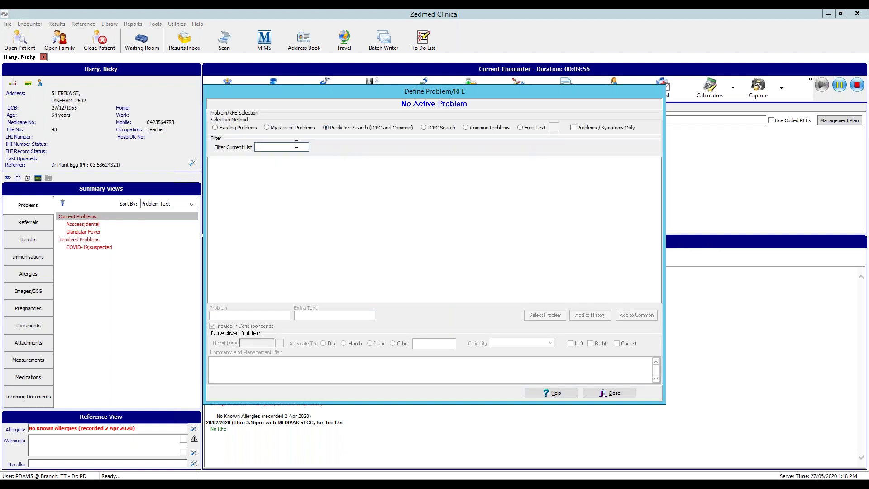
type("thr")
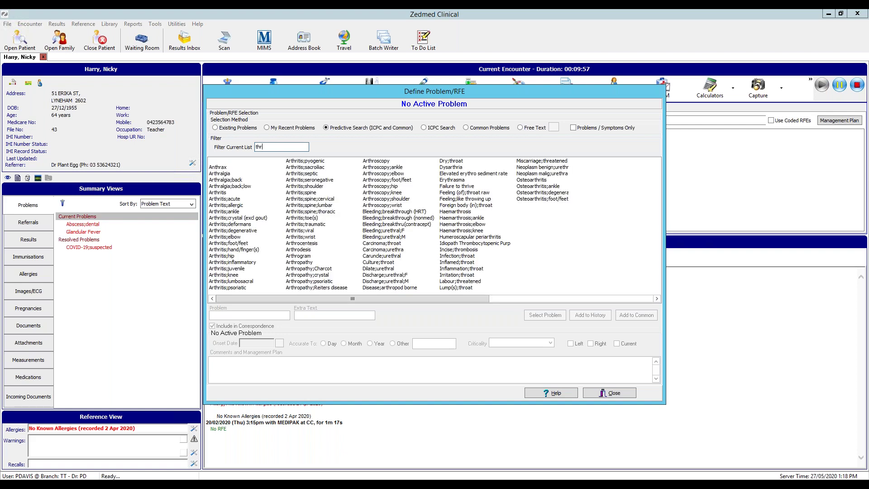
key("BackSpace")
type("yro")
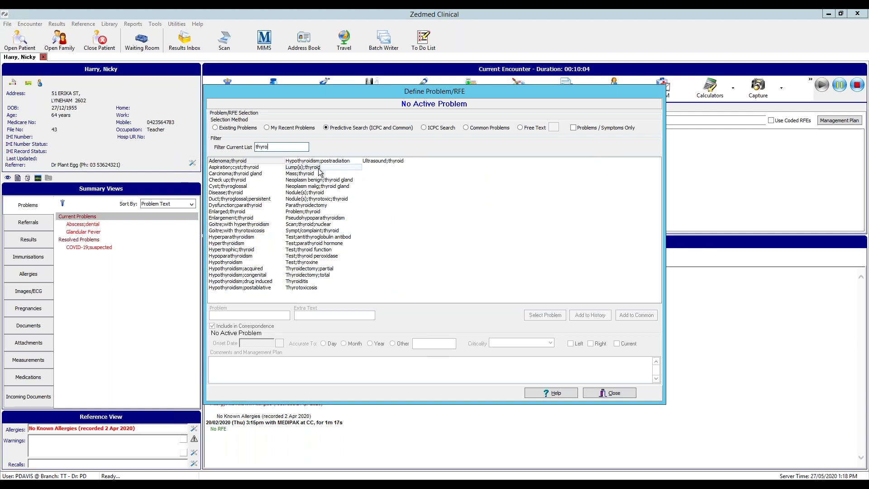
left_click(320, 168)
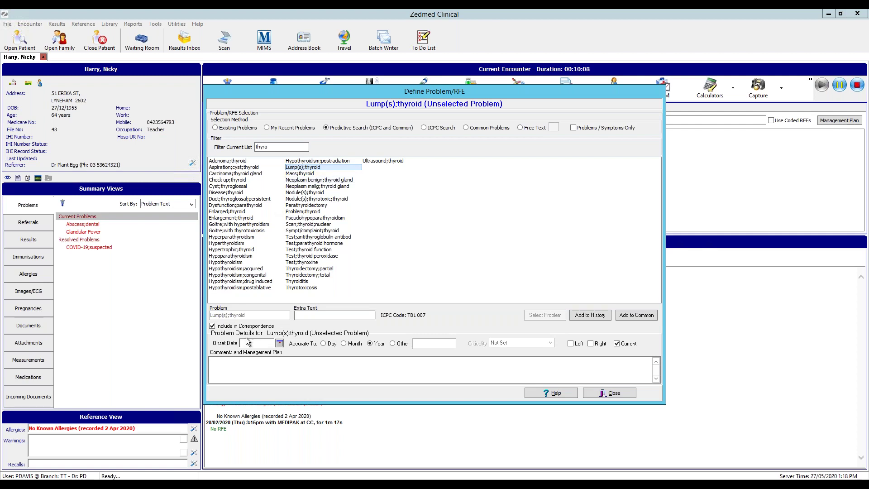
left_click(279, 343)
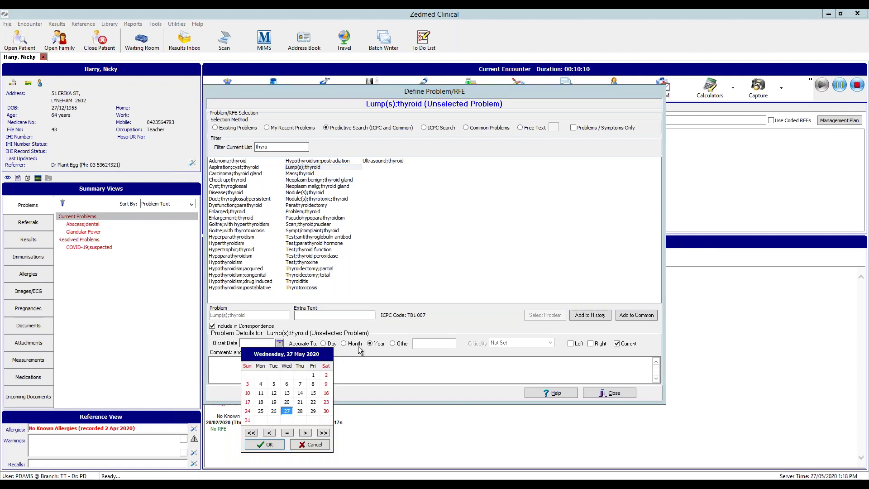
left_click(314, 445)
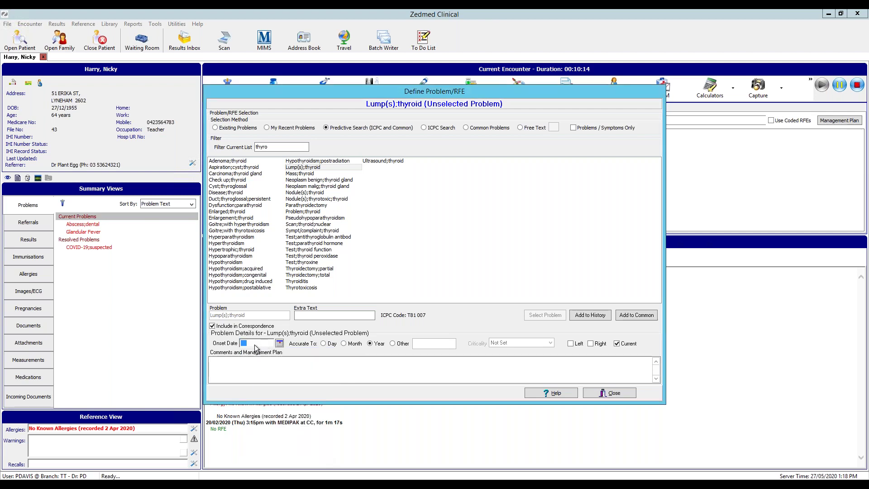
type("1990")
left_click(589, 315)
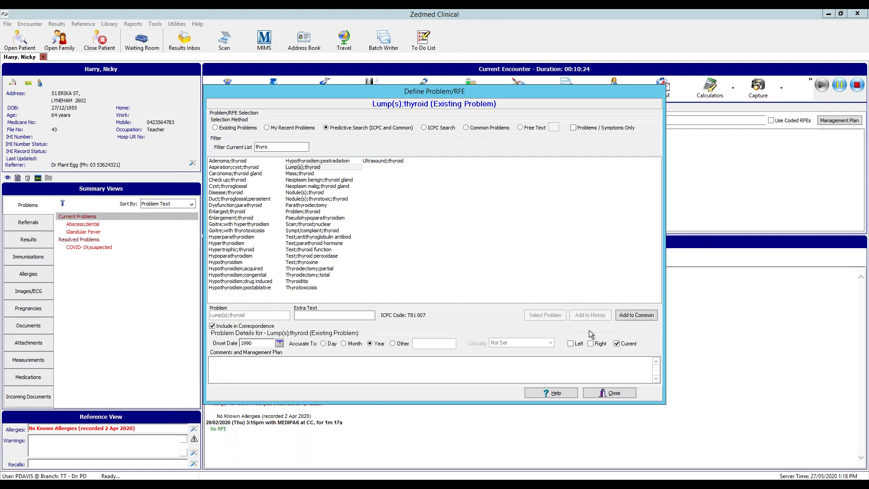
left_click(609, 394)
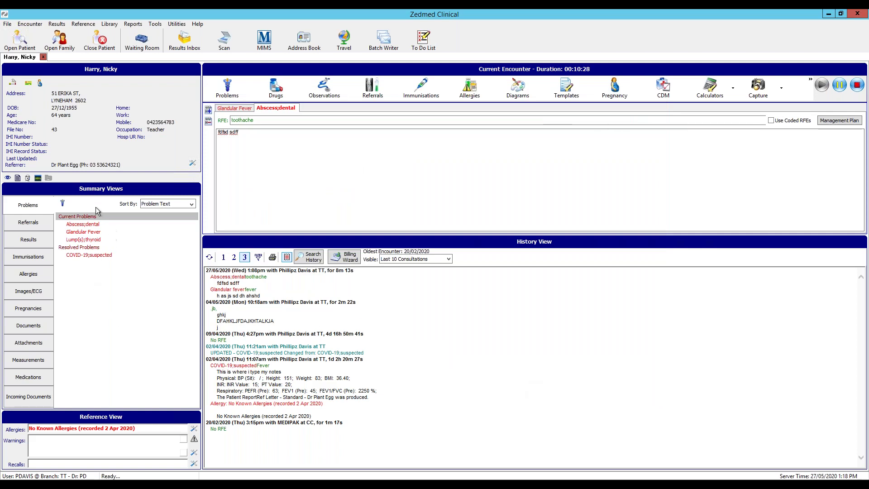
Give Lump(s);thyroid the management comment 'still inflamed'
left_click(98, 240)
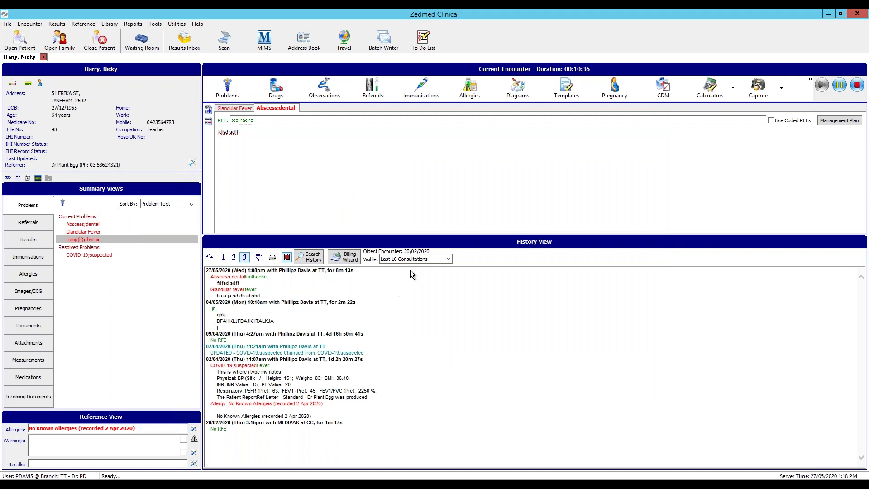
left_click(62, 204)
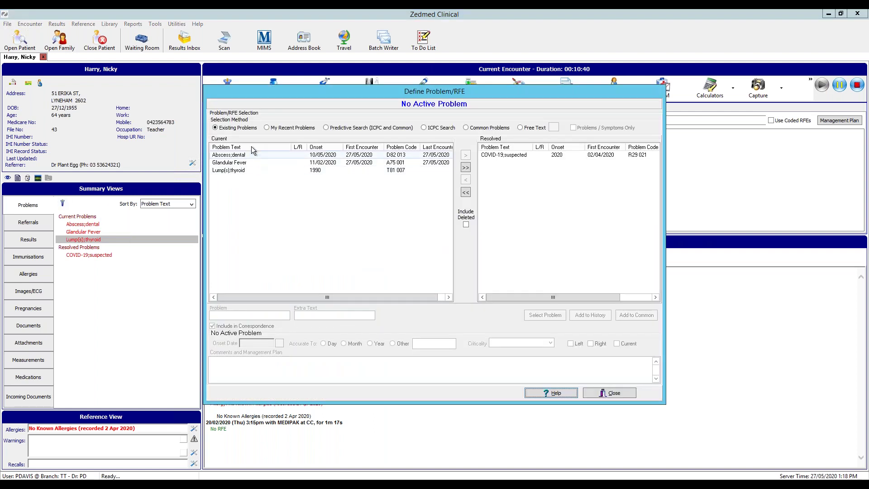
left_click(241, 171)
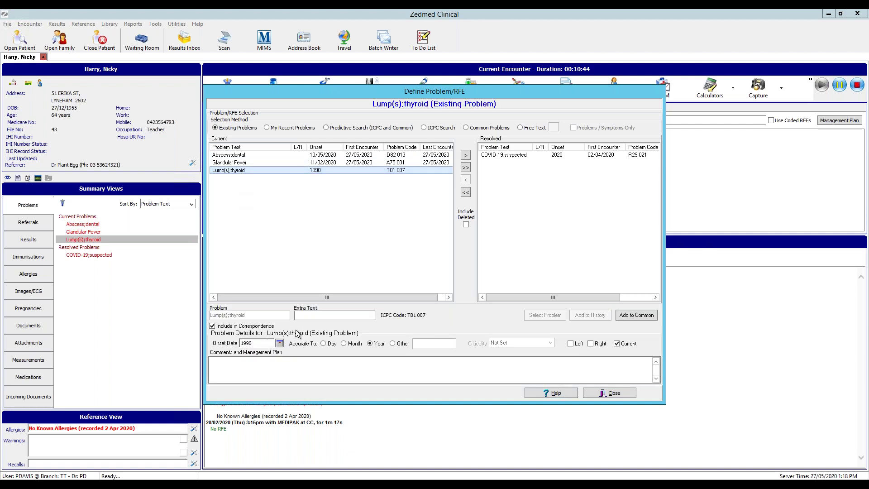
left_click(284, 364)
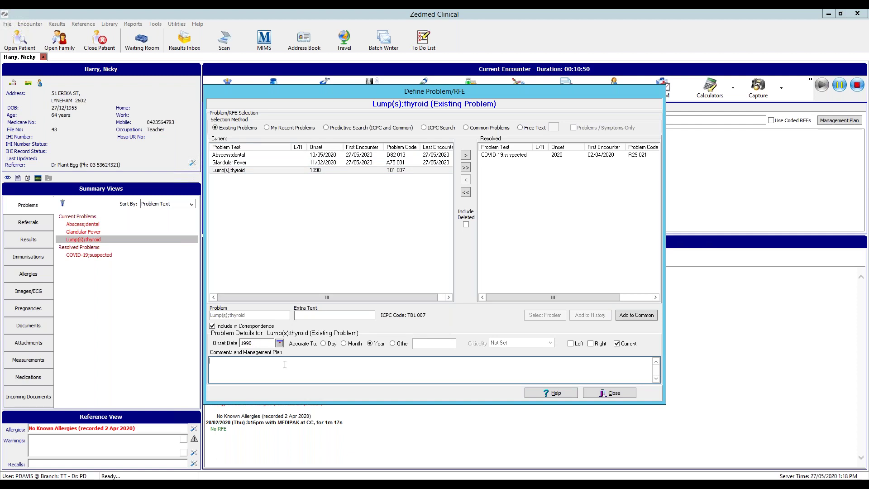
type("still inflamed")
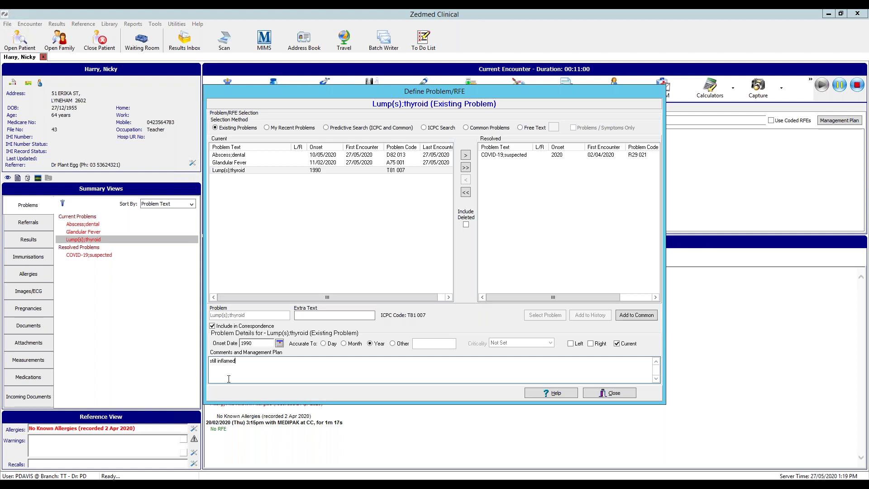
left_click(612, 394)
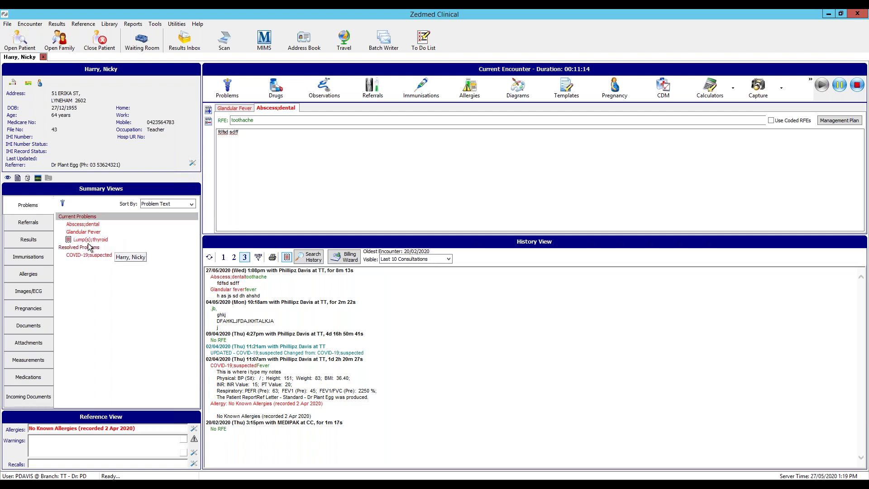
Expand Abscess;dental, Glandular Fever and COVID-19;suspected to reveal their dated reasons
mouse_move(68, 241)
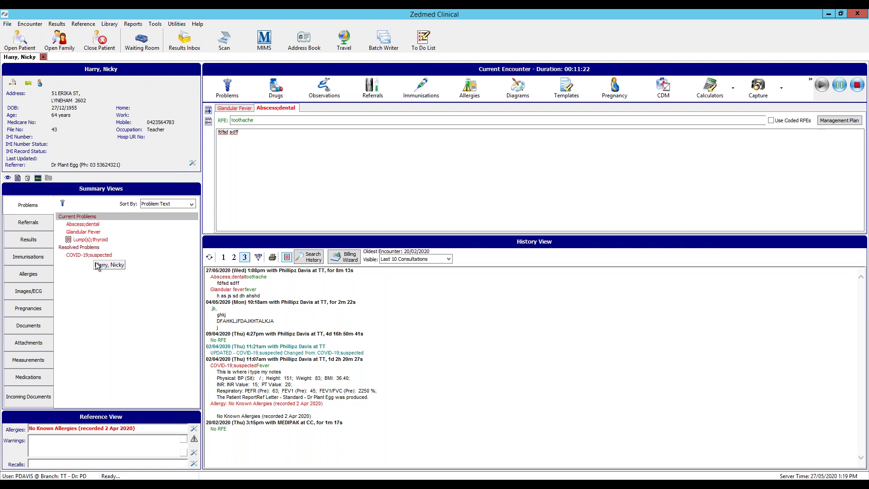
left_click(93, 225)
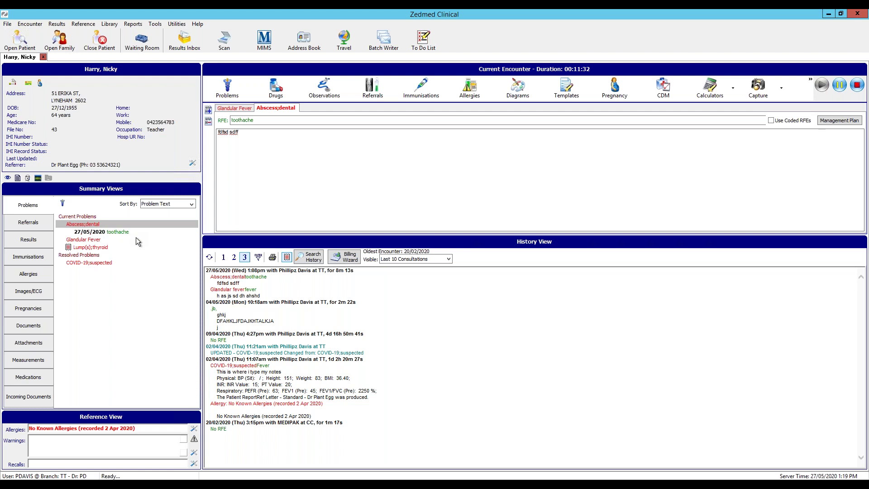
left_click(102, 240)
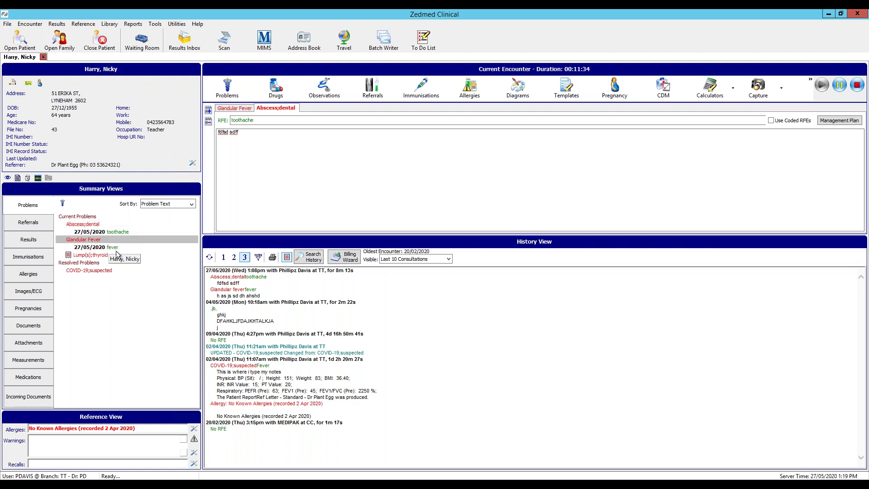
left_click(108, 271)
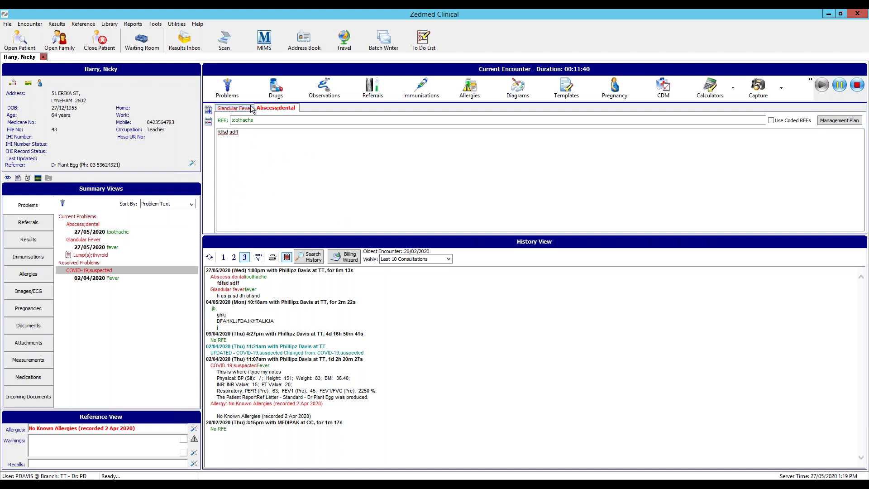
Add 'sore foot' as a free-text problem for this encounter
left_click(240, 93)
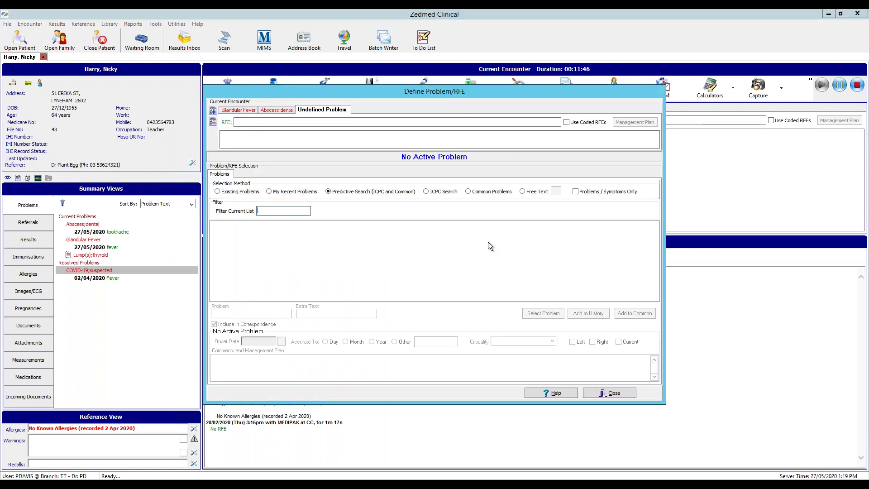
left_click(525, 195)
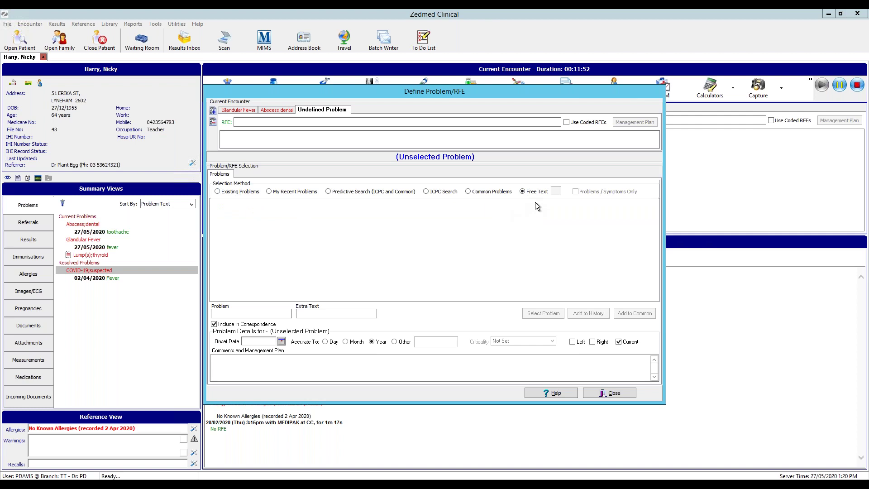
left_click(272, 314)
type("sore")
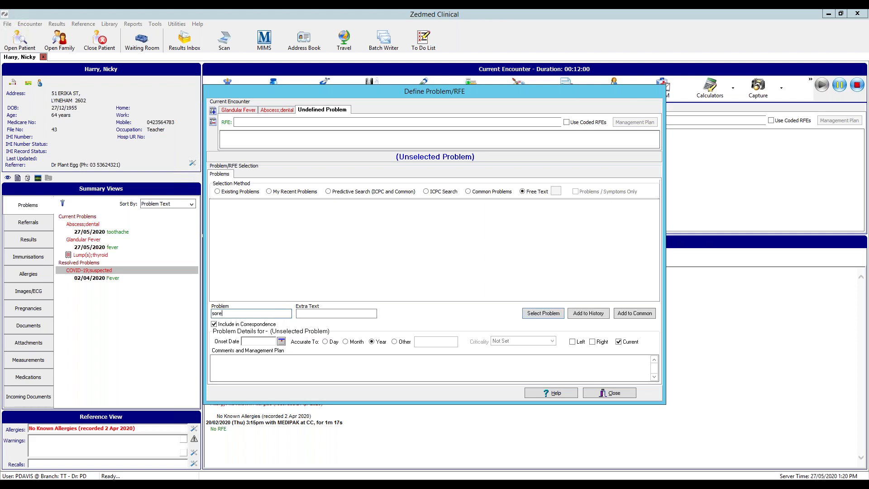
type(" foot")
left_click(553, 315)
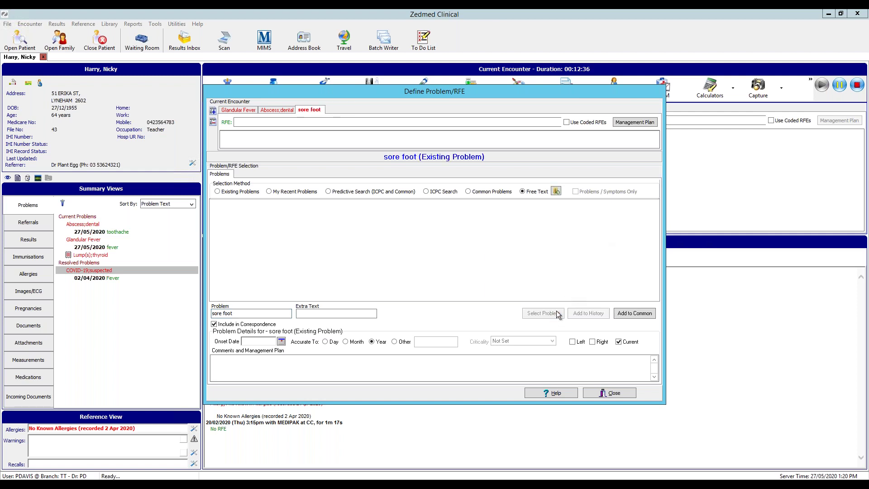
left_click(628, 397)
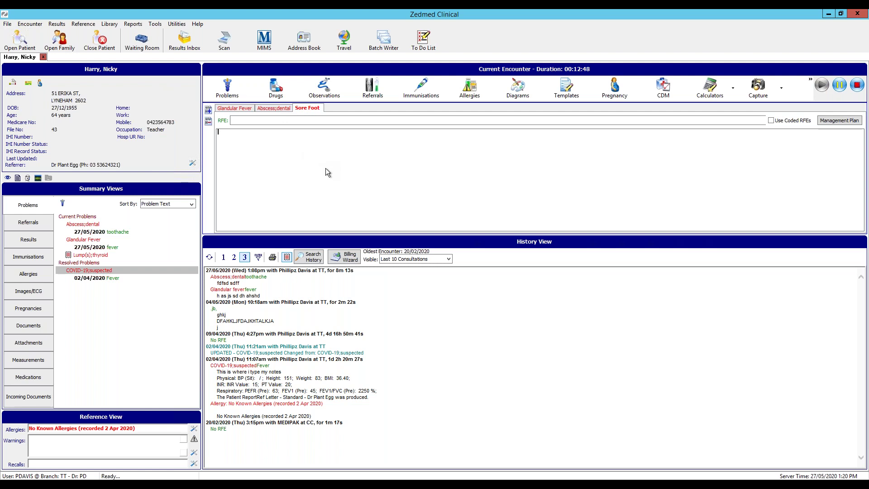
left_click(238, 94)
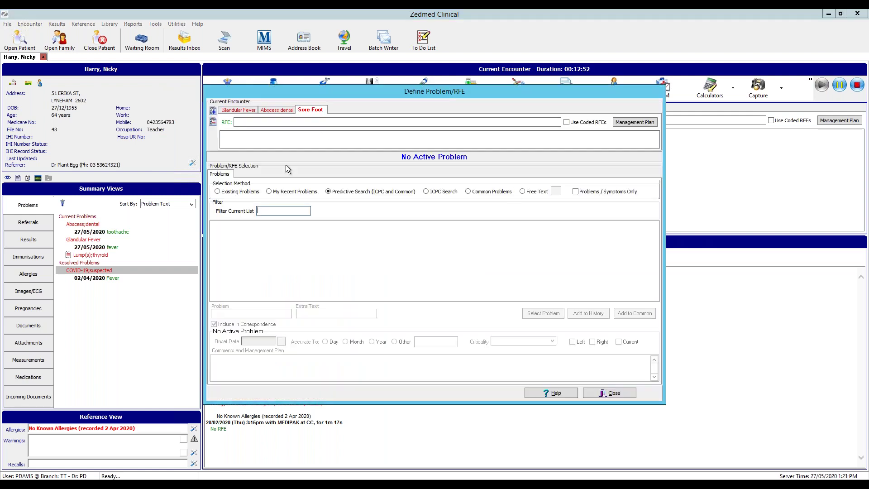
left_click(604, 395)
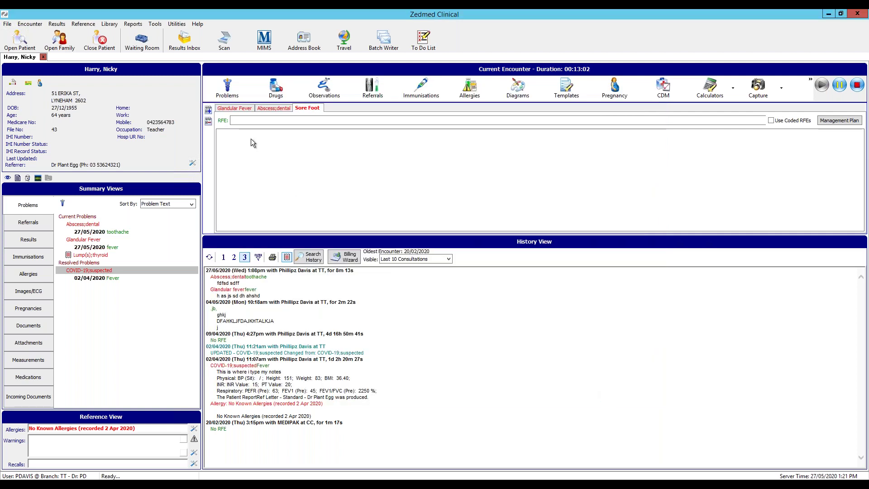
In My Options, set Problem Search Type to Existing Problems
left_click(155, 25)
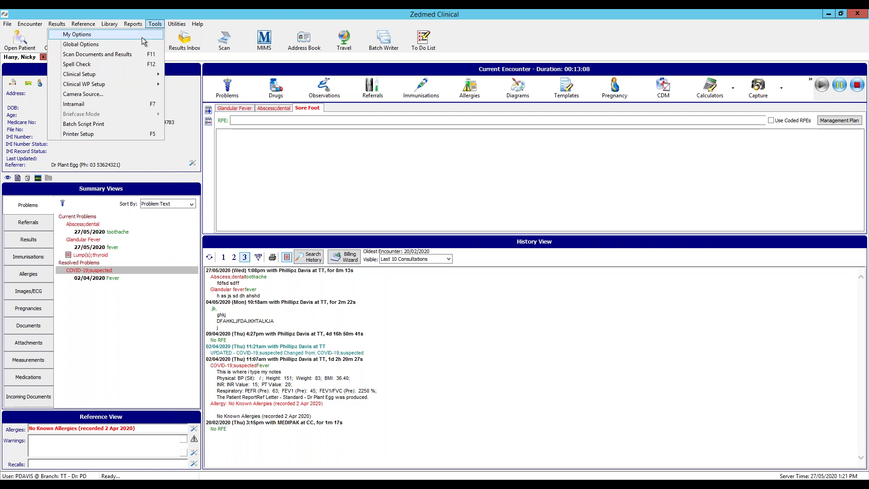
left_click(142, 38)
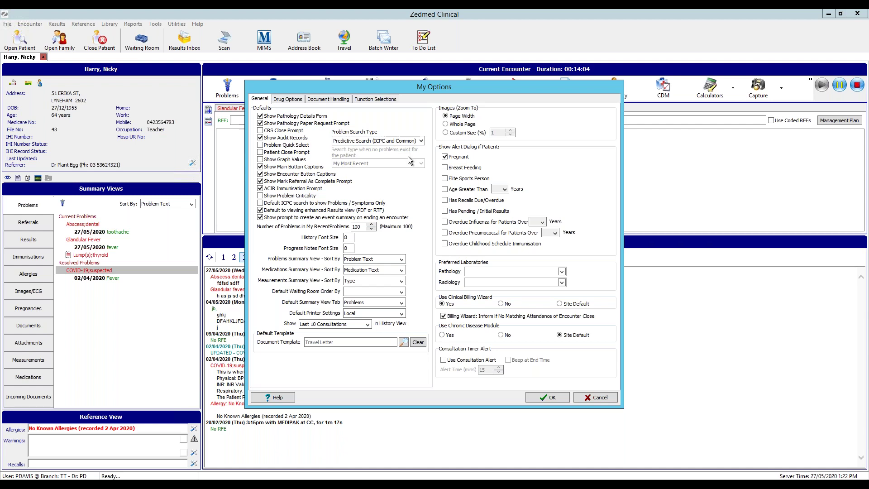
left_click(422, 141)
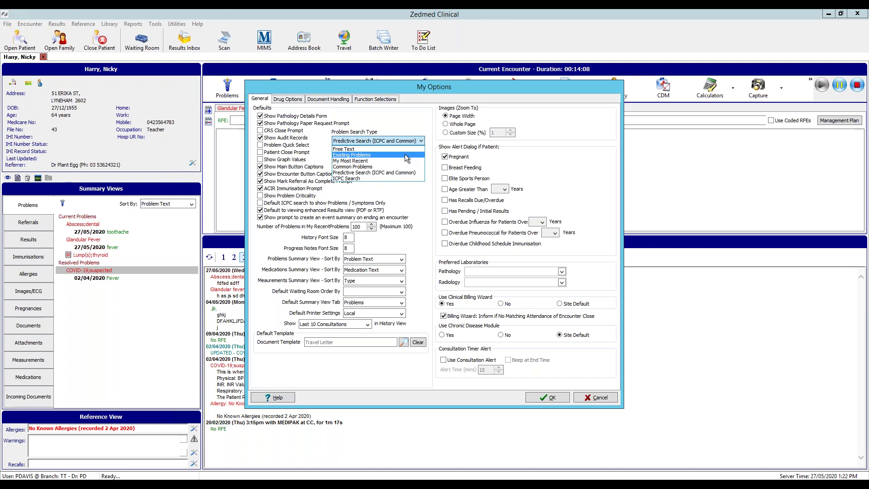
left_click(406, 155)
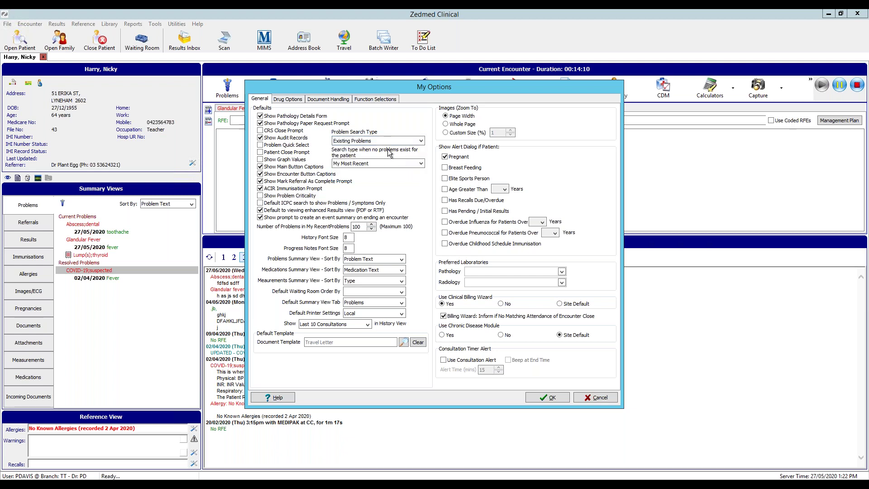
Set fallback and main problem search to Predictive Search (ICPC and Common)
left_click(388, 164)
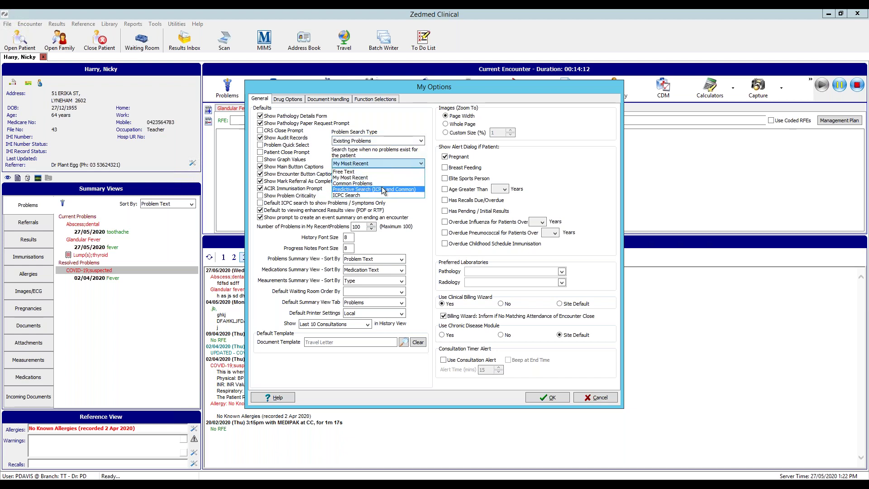
left_click(385, 190)
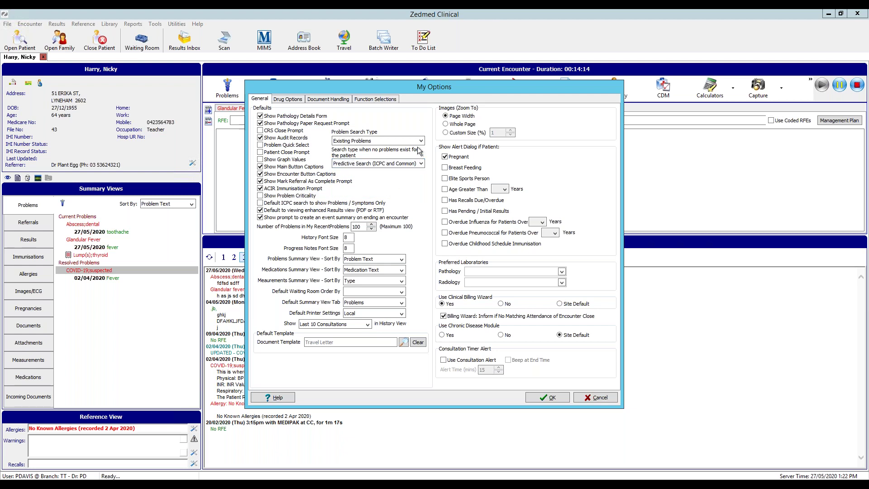
left_click(421, 141)
left_click(393, 174)
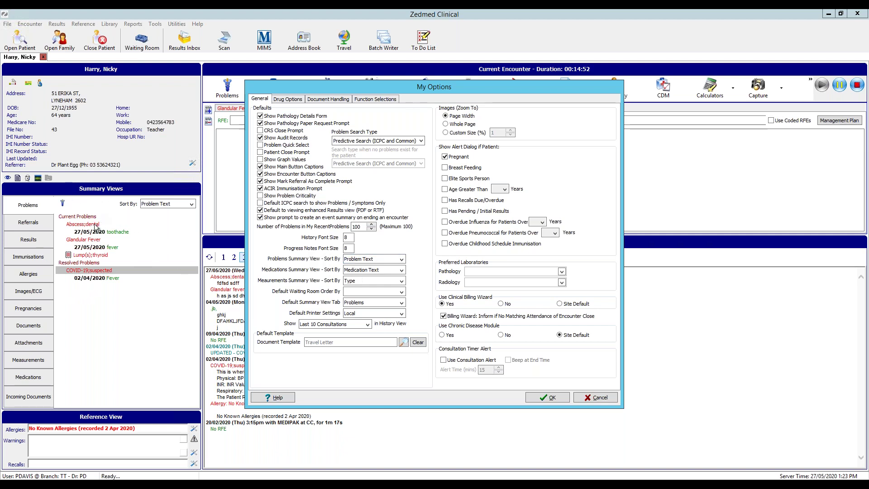
Keep the problems summary sorted by Problem Text and save My Options
left_click(402, 259)
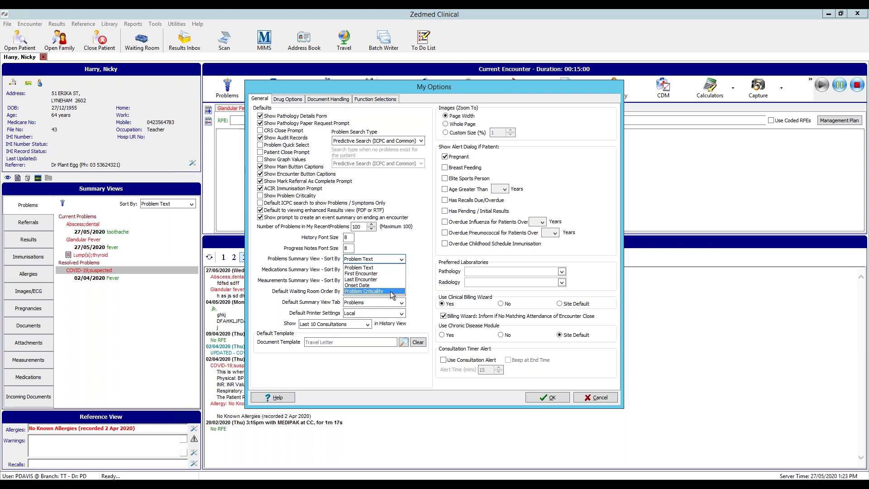
left_click(426, 289)
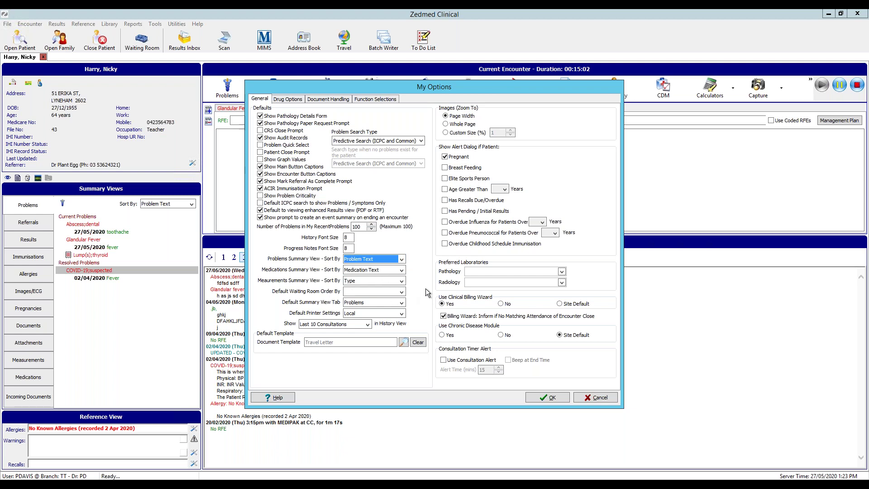
left_click(560, 402)
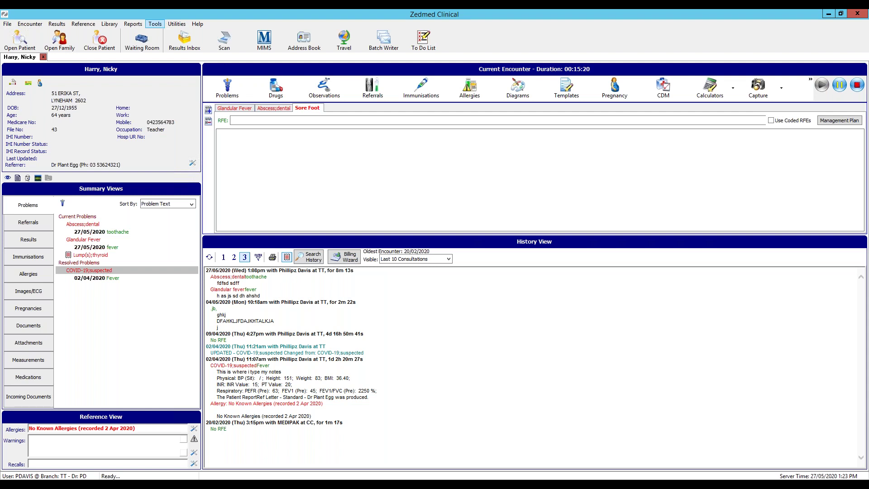
Open the ICPC Problem Mapper from Utilities to list Test, bipolar, Training and sore foot
left_click(167, 23)
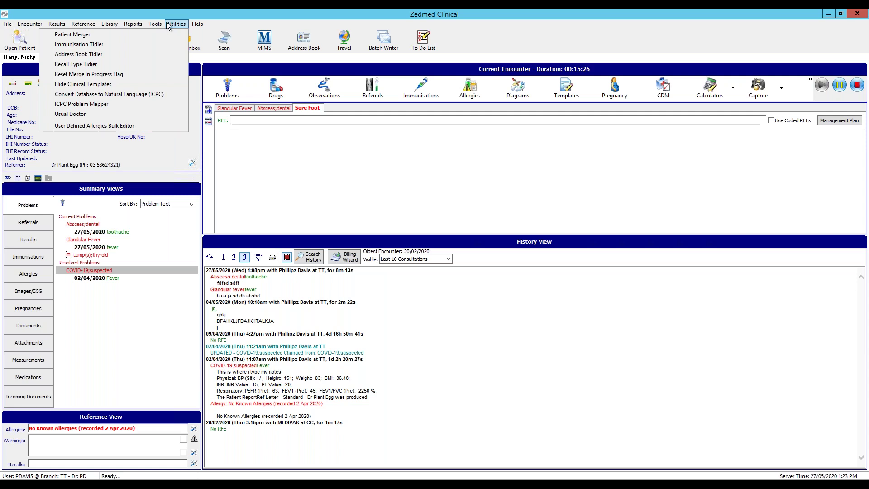
left_click(167, 22)
left_click(159, 22)
mouse_move(170, 22)
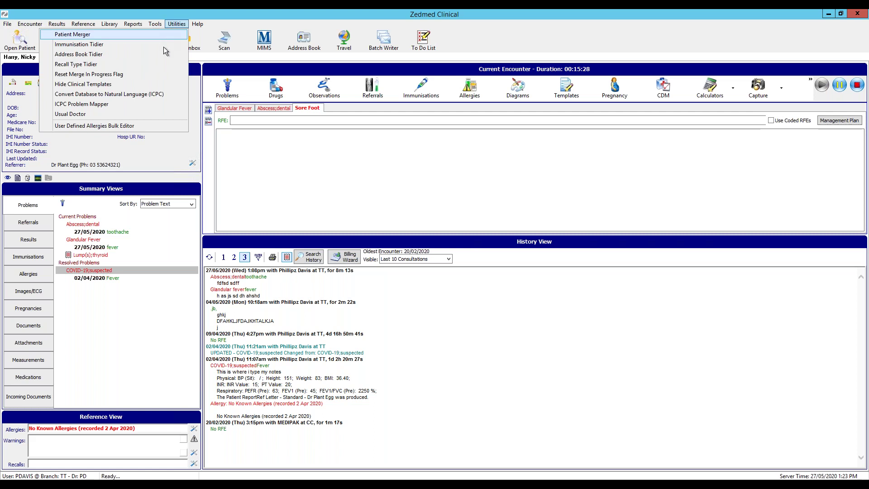
left_click(116, 106)
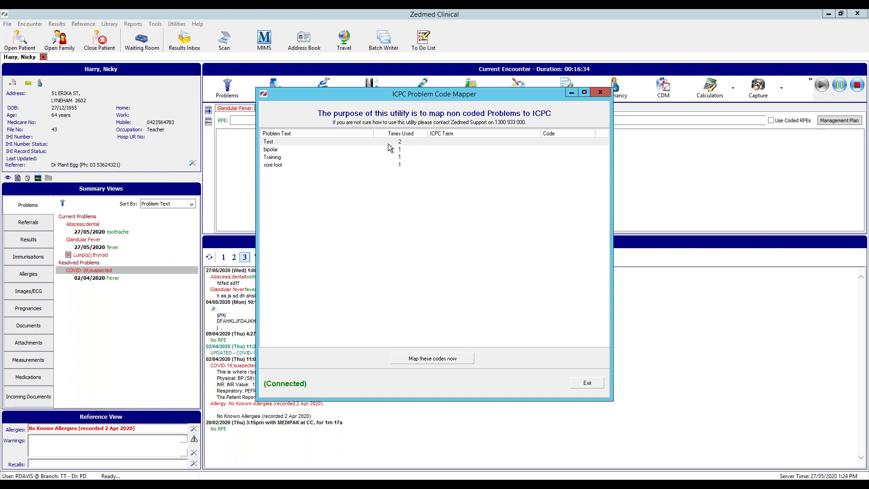
Search the ICPC terms for a code for the Test problem
right_click(501, 146)
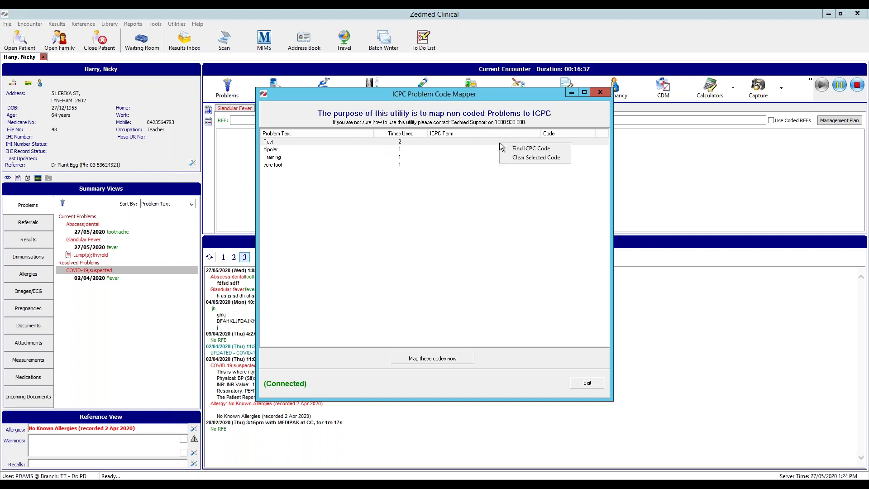
left_click(529, 151)
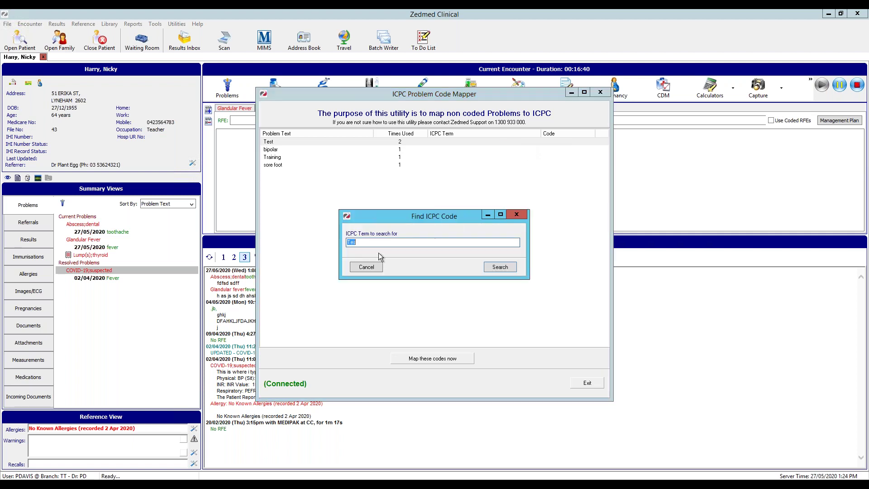
left_click(363, 243)
left_click(513, 268)
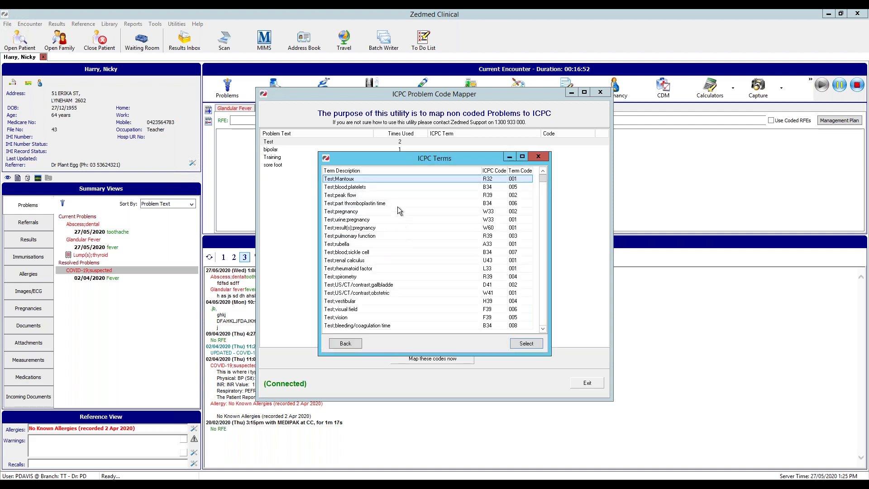
Assign Test;lung function (R39.005) to Test and request applying the code mappings
left_click_drag(363, 185, 378, 219)
scroll(398, 242, "down", 20)
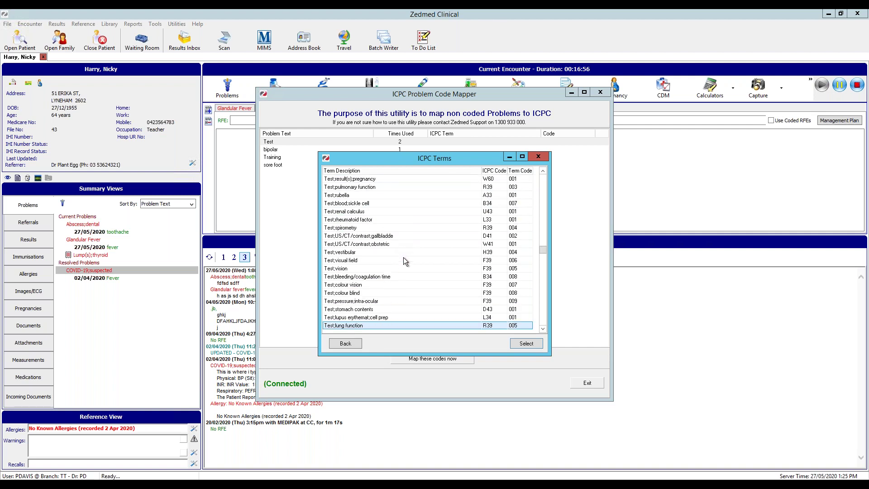
scroll(431, 256, "down", 2)
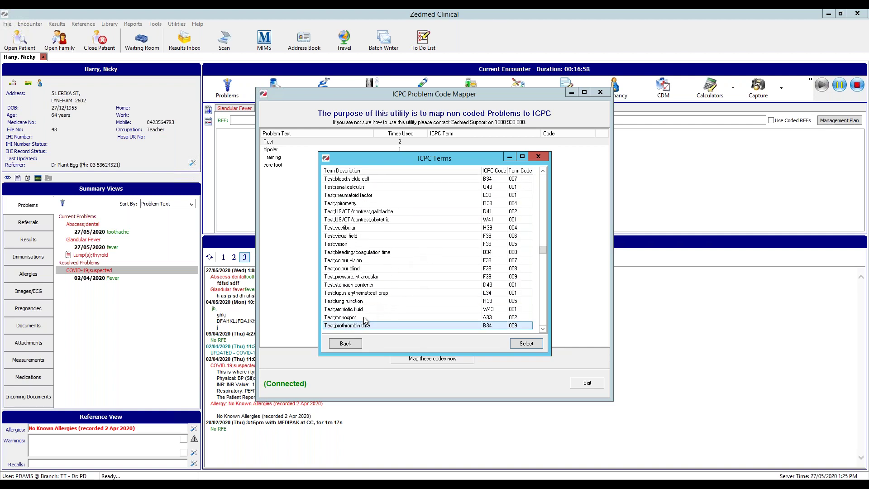
left_click(365, 302)
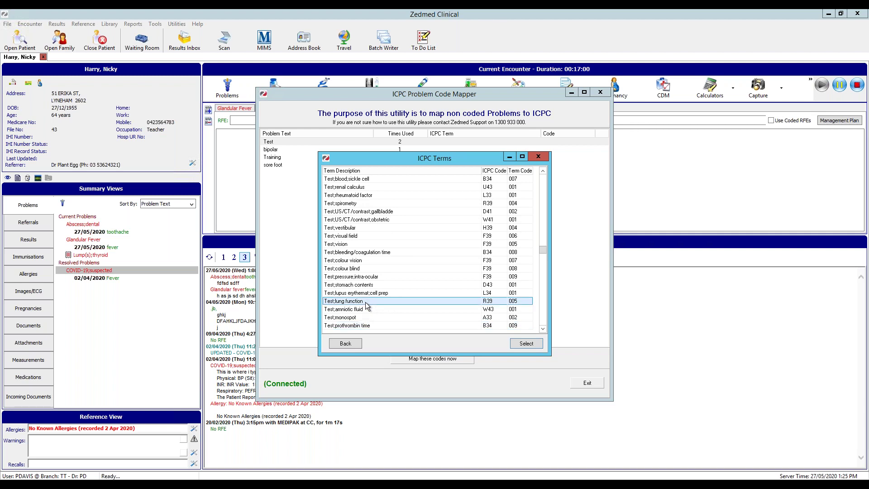
left_click(527, 344)
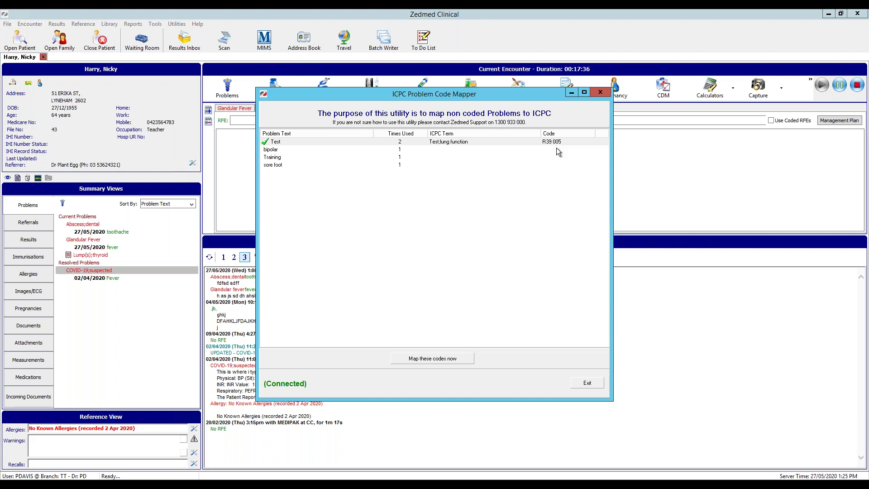
left_click(414, 150)
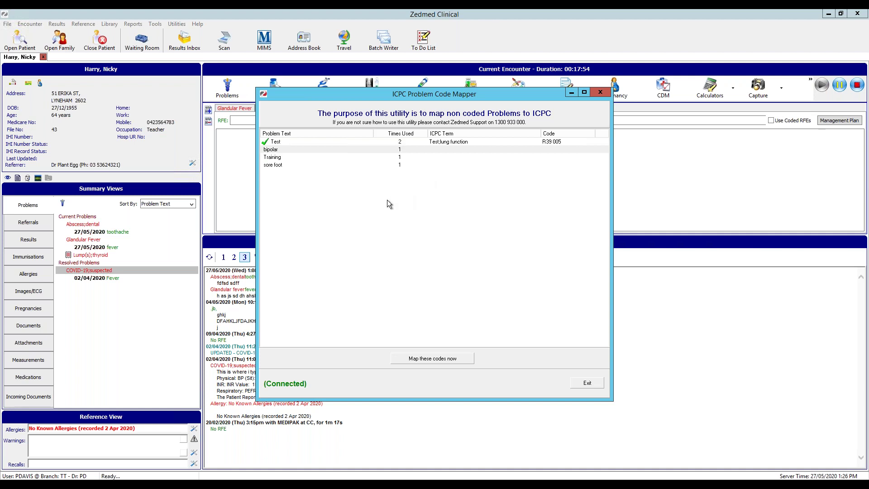
left_click(440, 364)
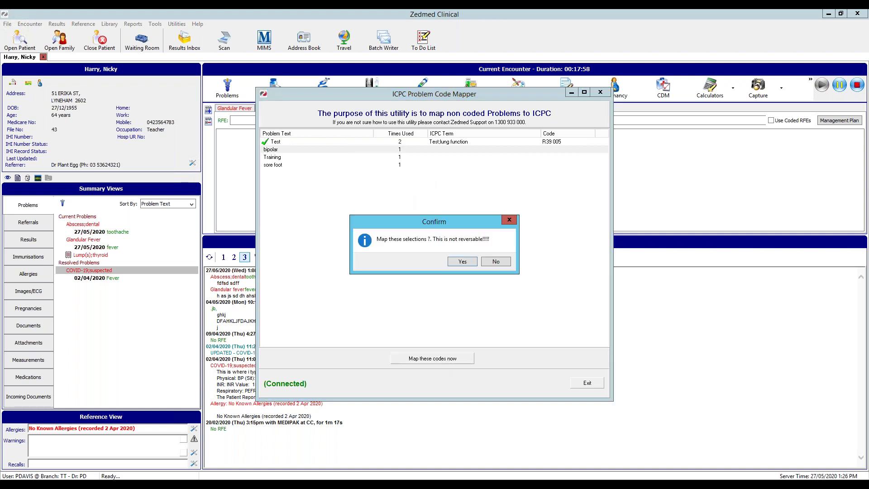
Confirm the irreversible Test mapping, acknowledge its success, and exit the ICPC mapper
left_click(453, 262)
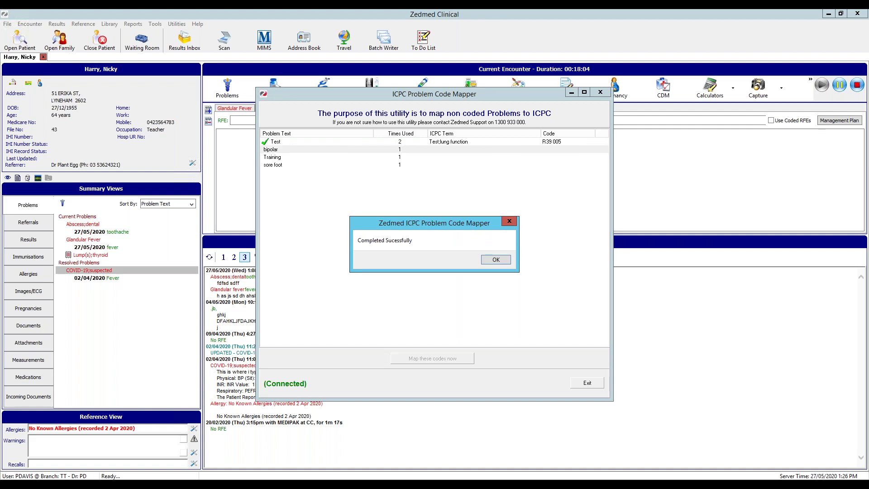
left_click(496, 260)
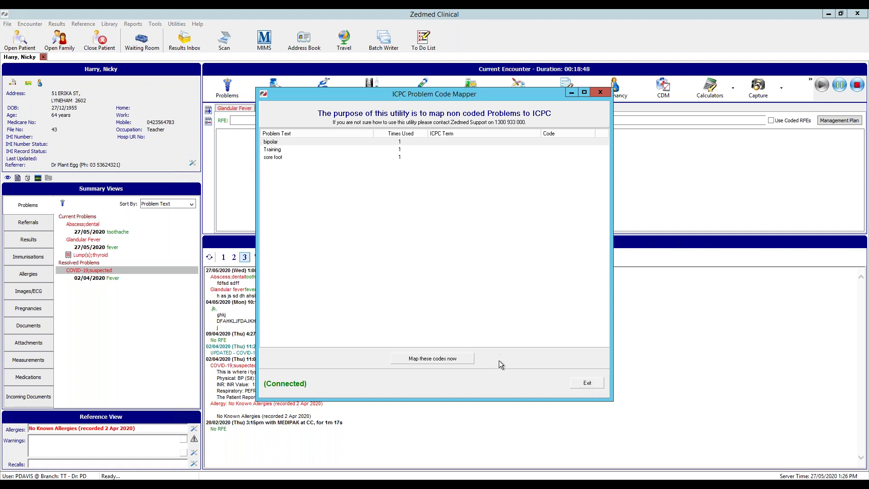
left_click(588, 384)
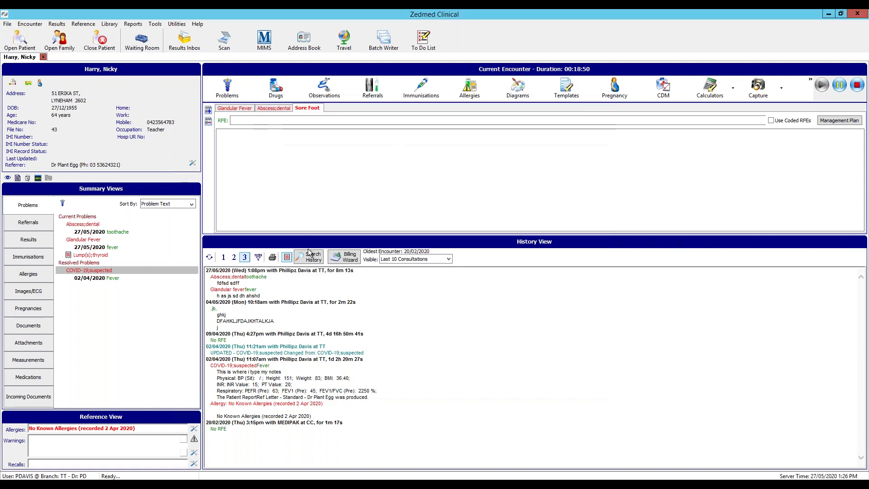
Preview a Patient Problem/RFE report on screen for problem text 'Training'
left_click(133, 24)
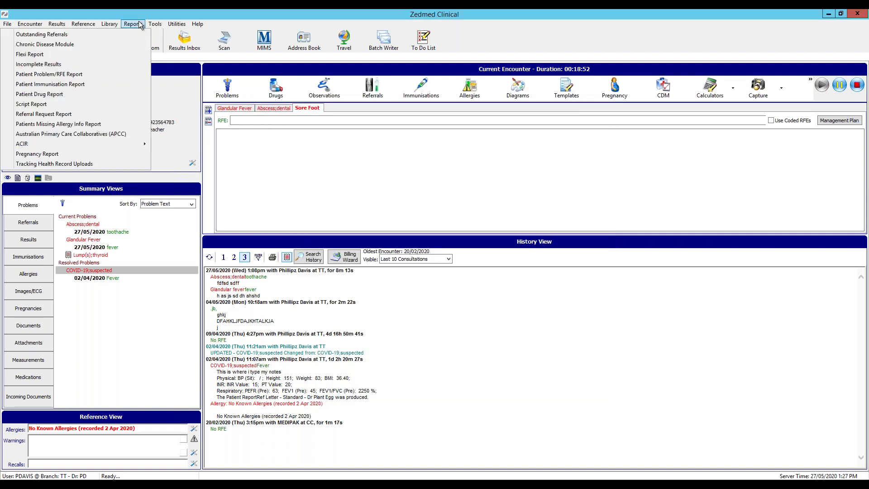
left_click(60, 76)
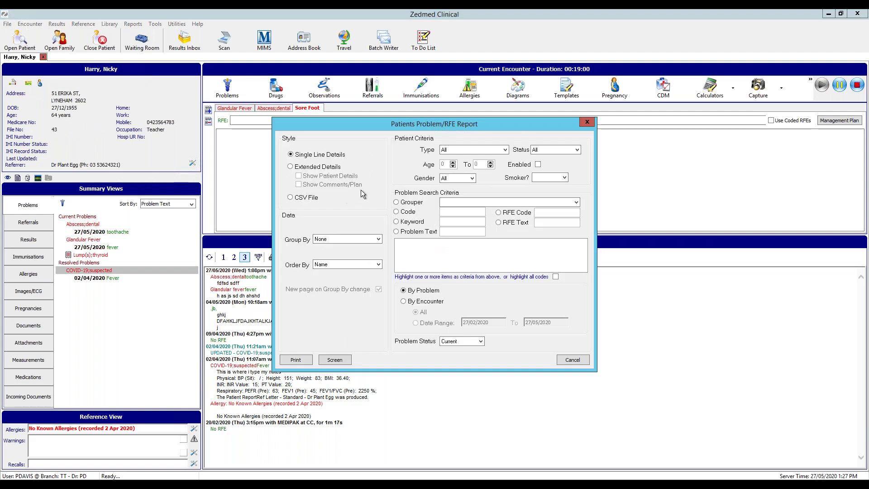
left_click(421, 232)
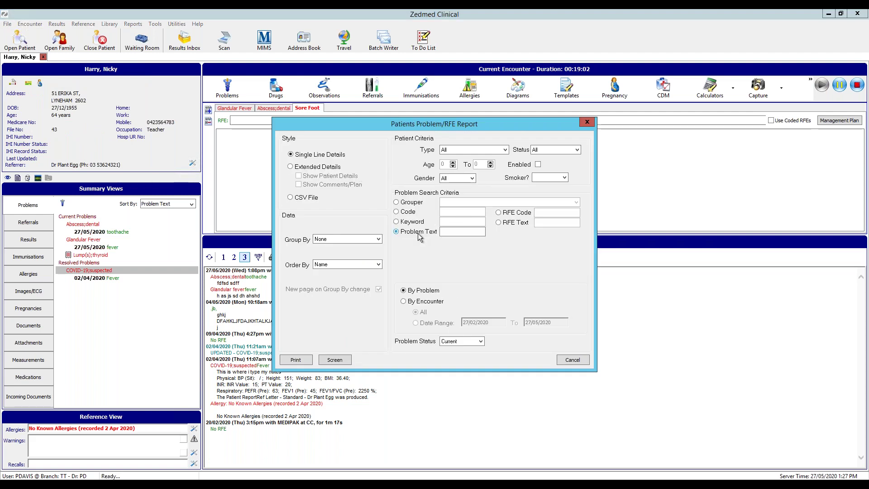
left_click(460, 235)
type("Training")
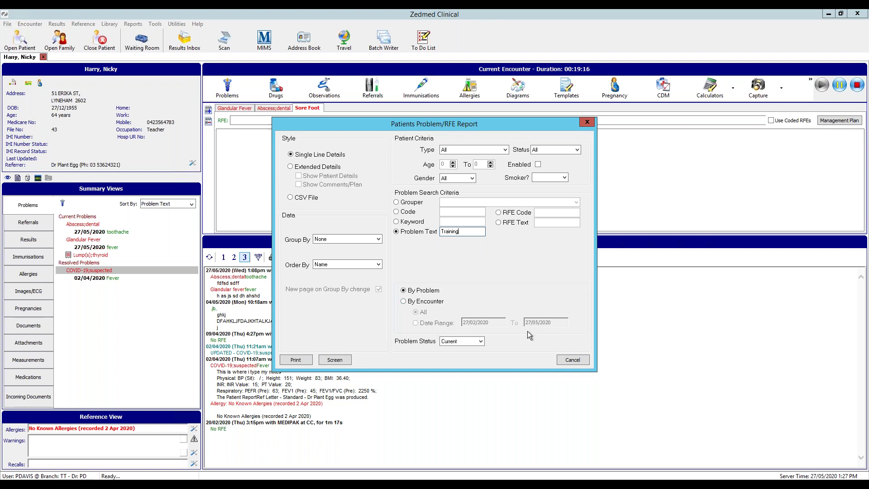
left_click(329, 361)
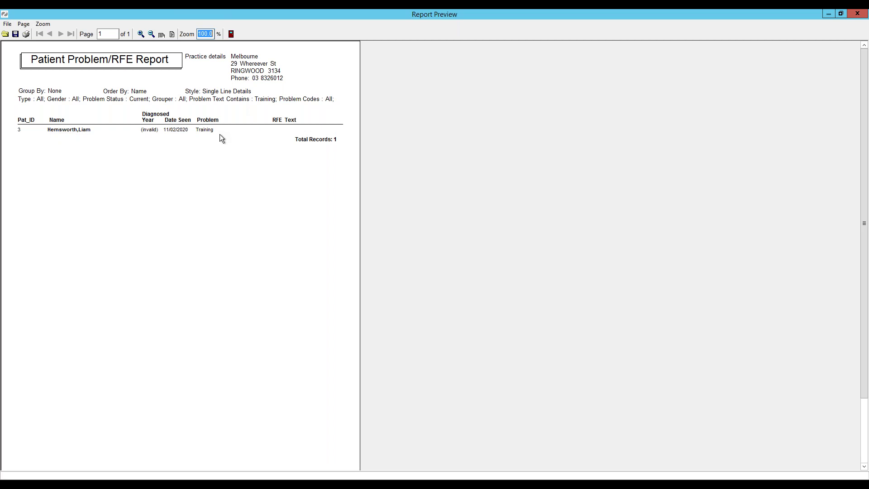
left_click(859, 14)
Rerun the report on screen for problem text 'bipolar', then cancel the report settings
double_click(474, 233)
type("bl")
type("polar")
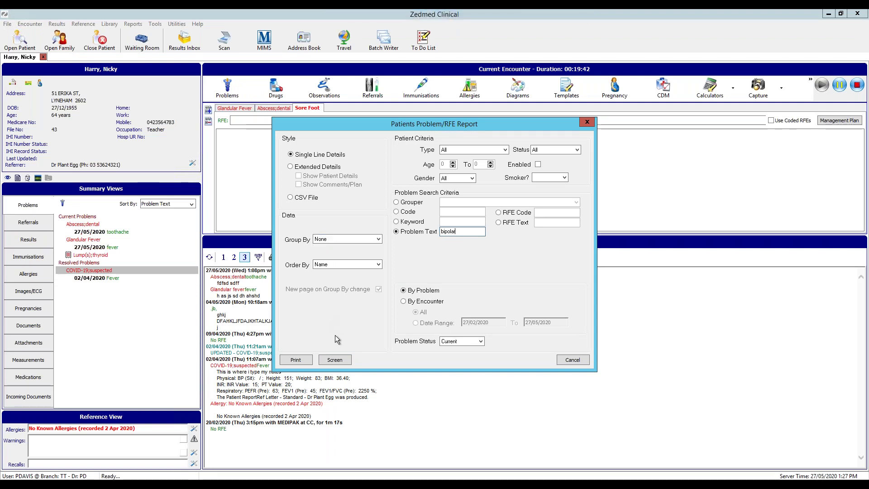
left_click(335, 360)
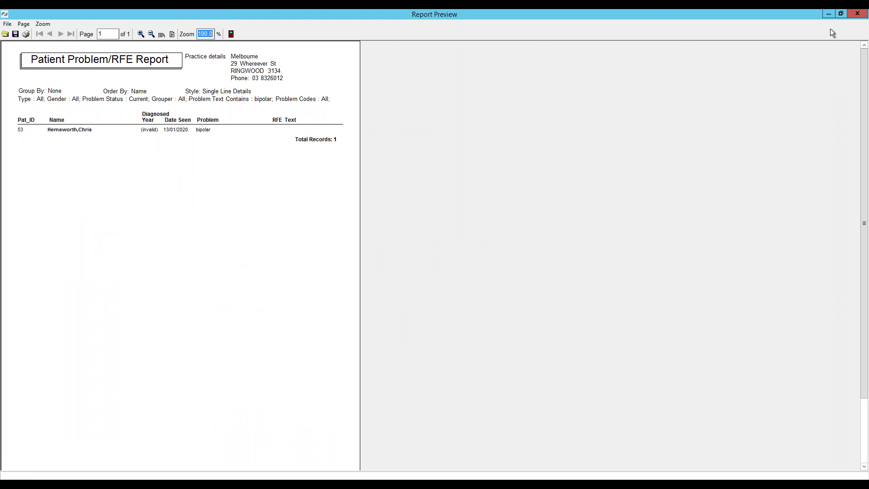
left_click(859, 14)
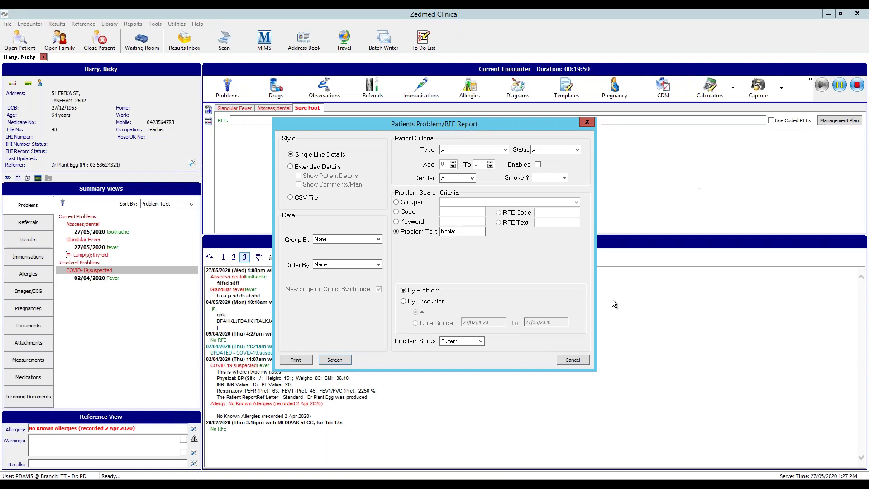
left_click(573, 360)
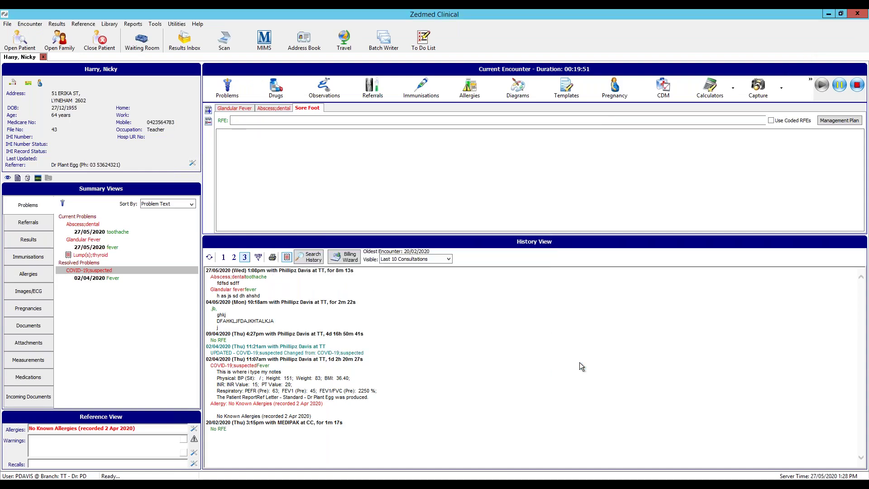
left_click(154, 24)
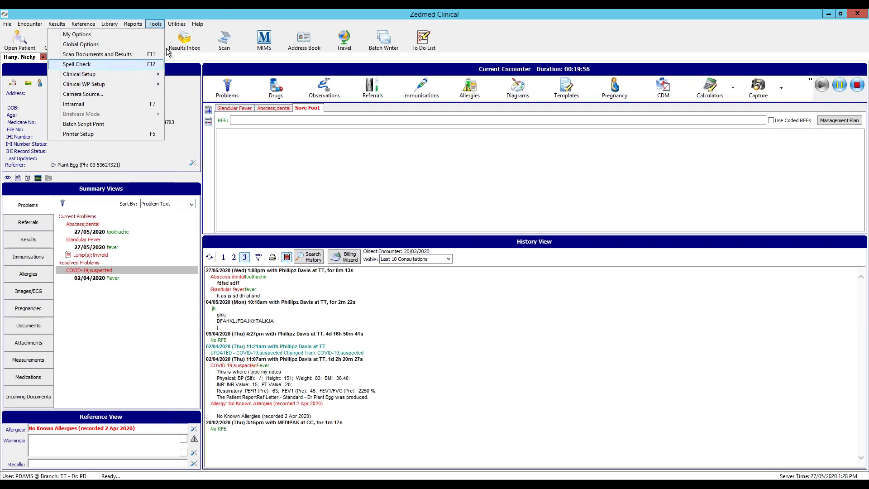
mouse_move(184, 27)
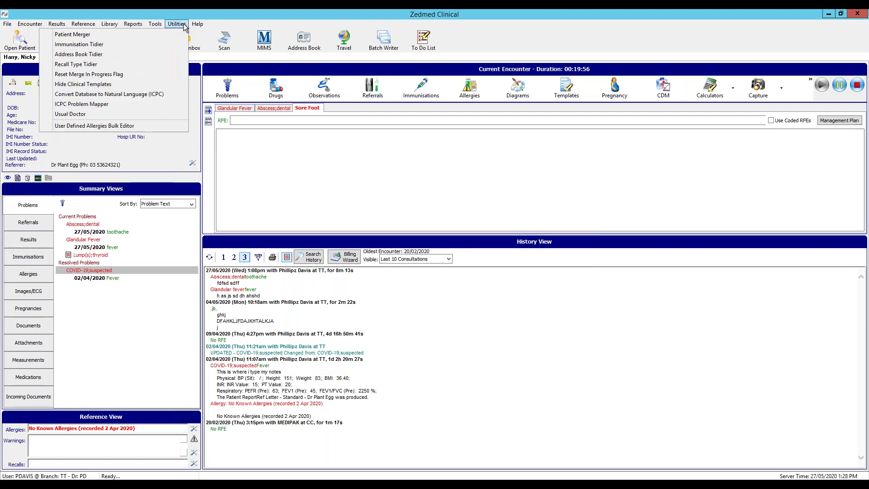
left_click(130, 105)
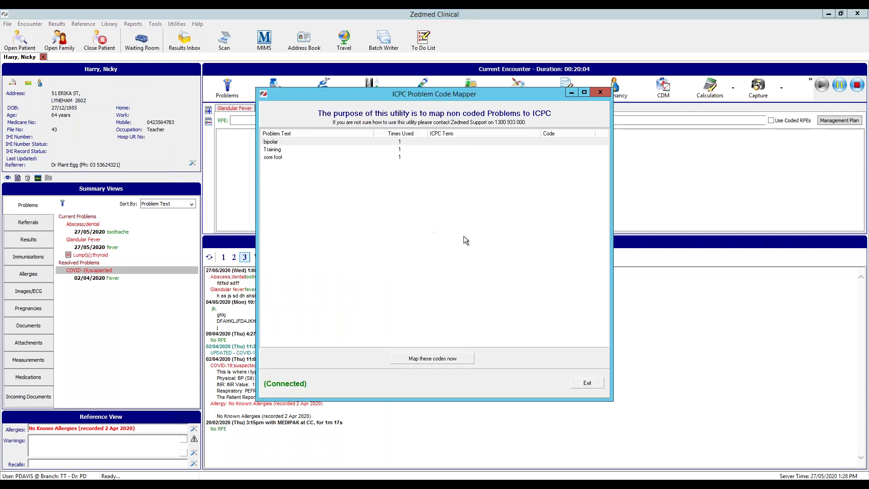
left_click(599, 384)
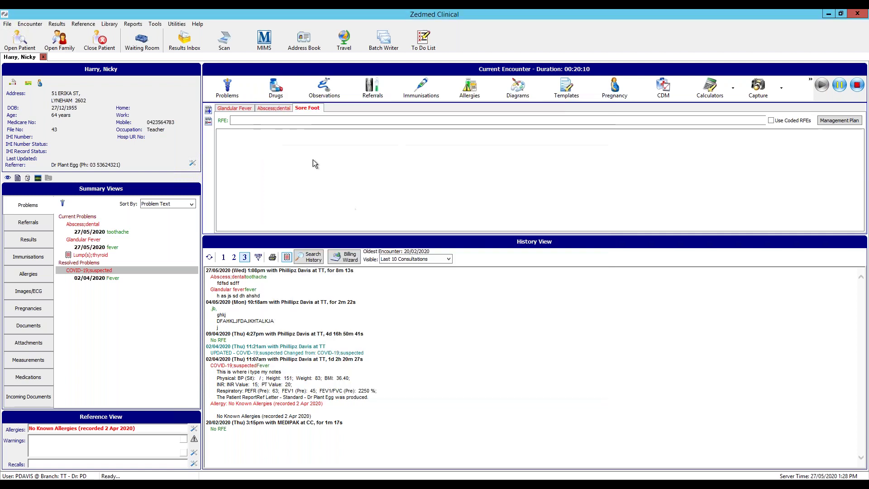
left_click(180, 24)
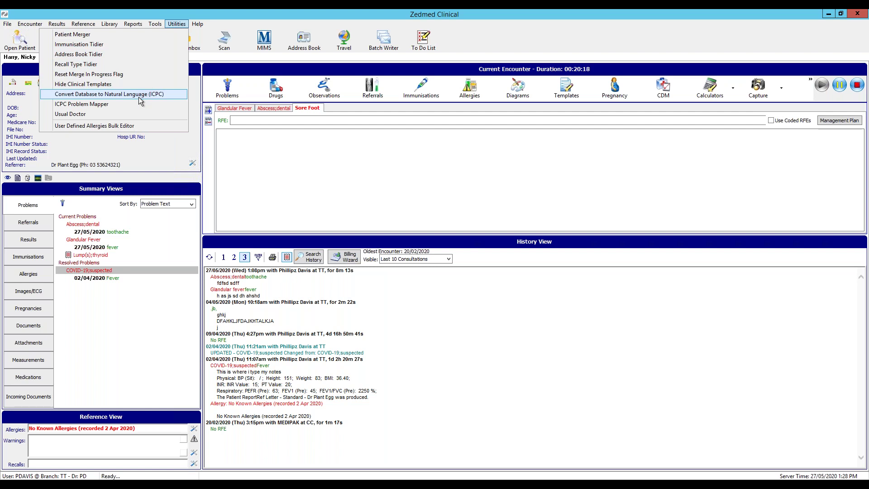
left_click(207, 24)
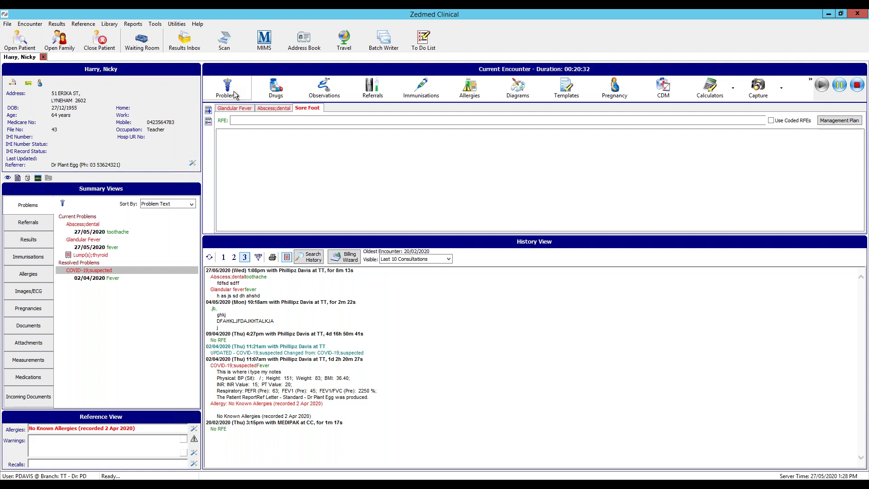
left_click(235, 94)
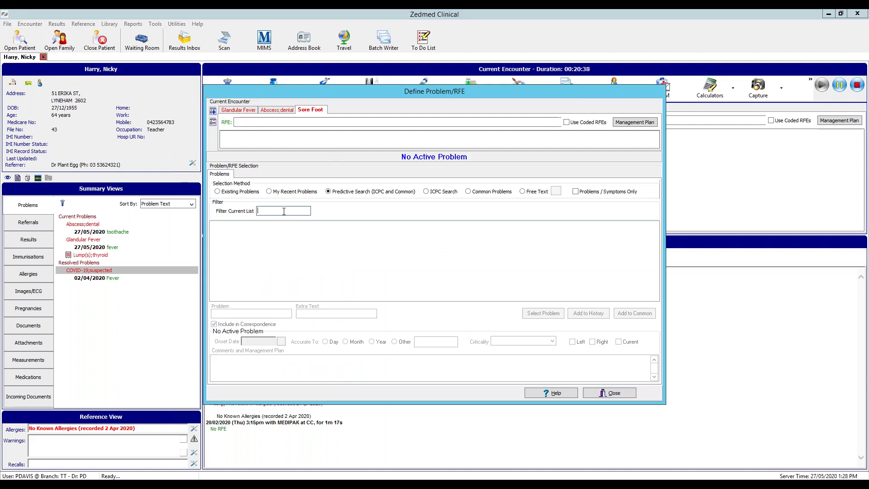
type("testi")
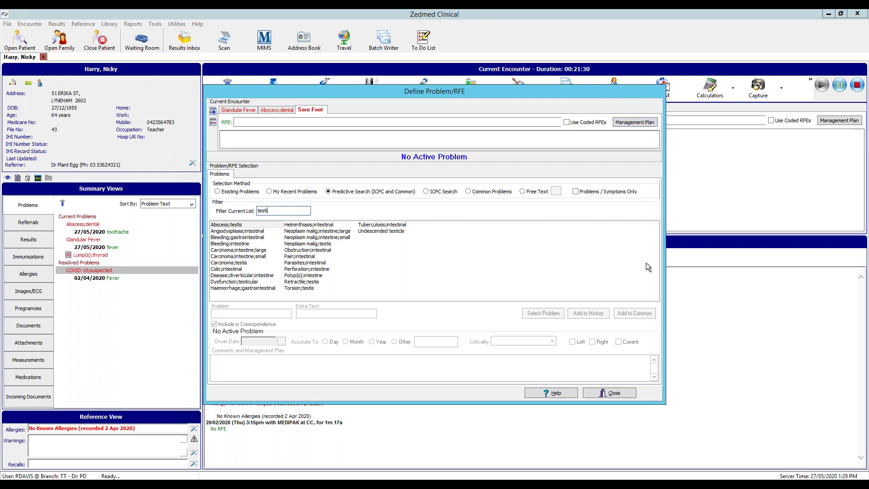
left_click(613, 393)
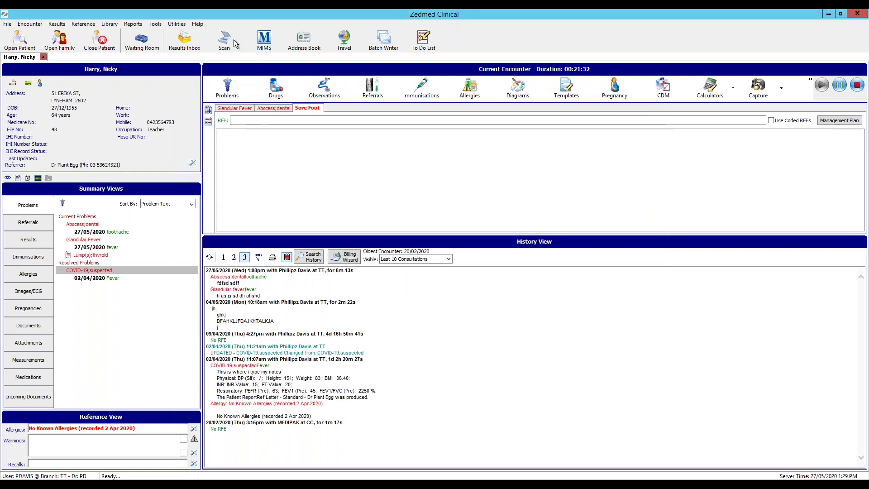
Dismiss the open menus and start a new Pathology referral to Clinipath Pathology
left_click(176, 24)
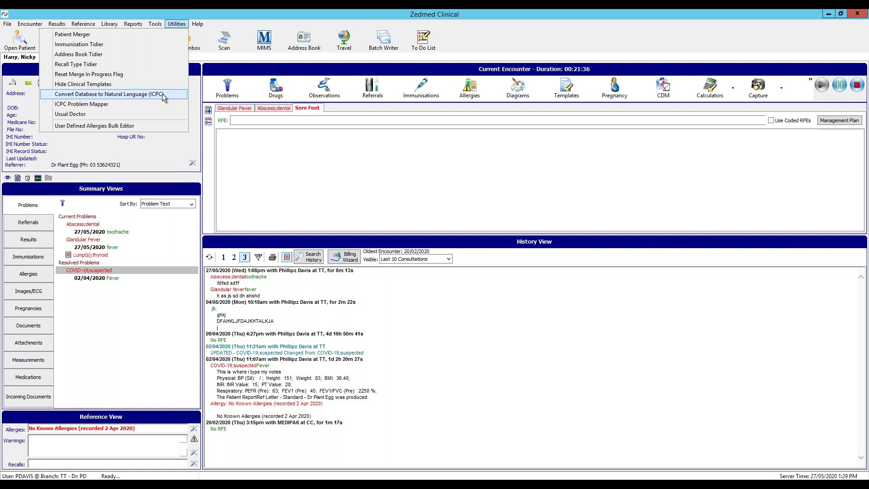
left_click(252, 10)
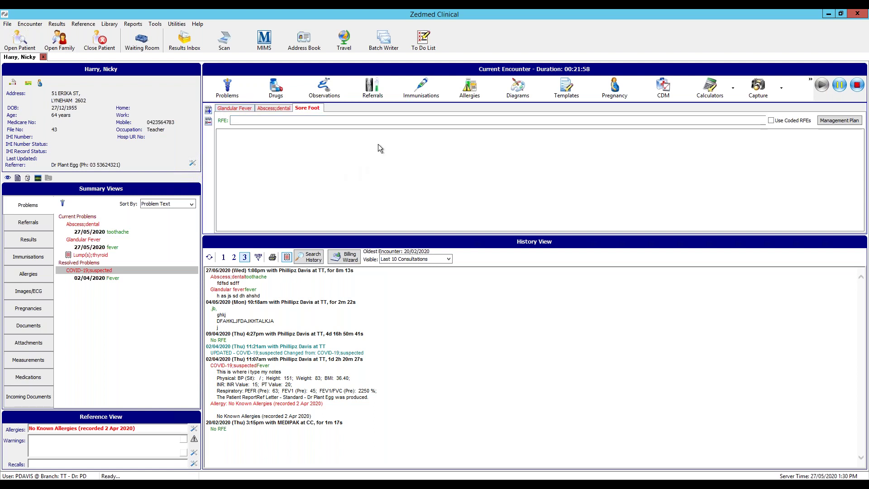
left_click(380, 95)
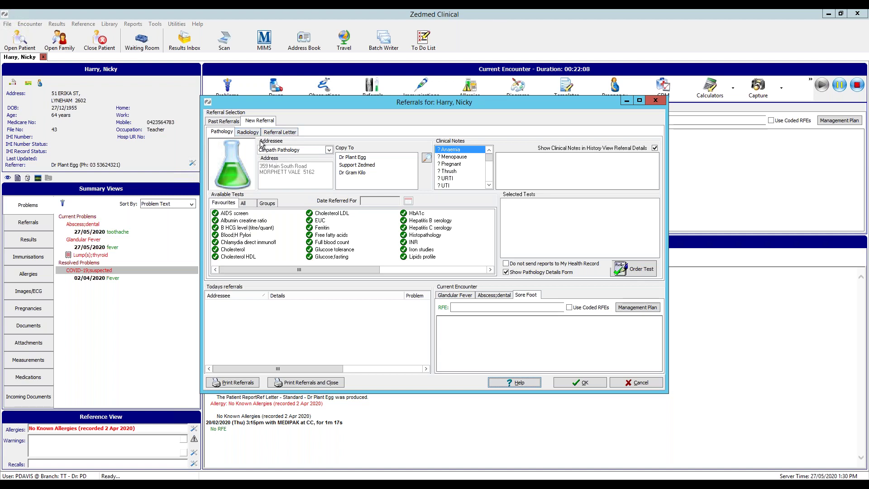
Add Androgens from the All tests list and review the encounter's problem tabs
left_click(251, 204)
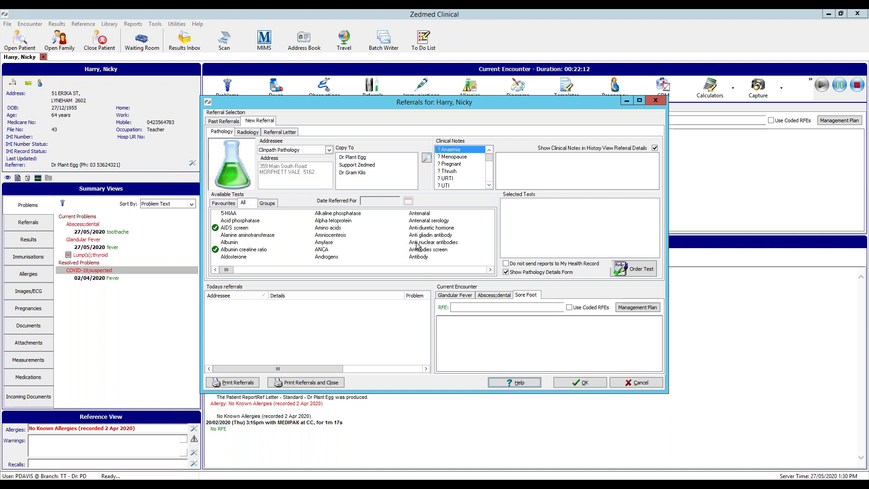
double_click(330, 258)
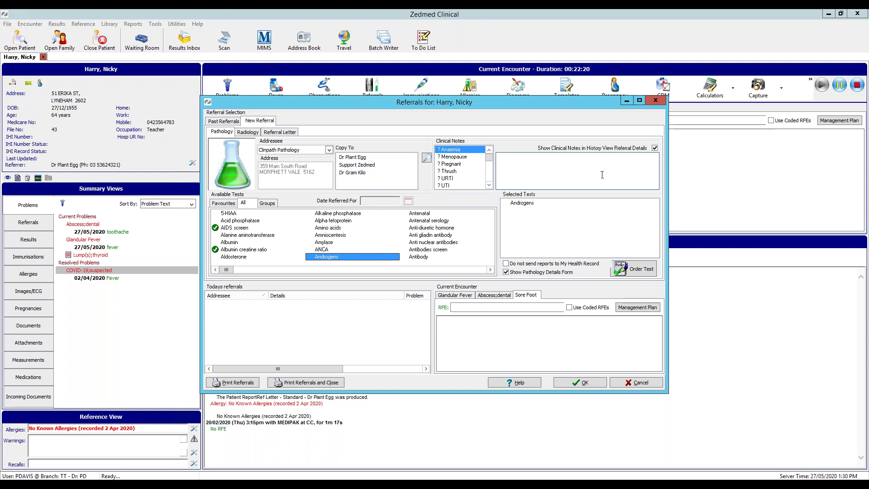
left_click(505, 299)
left_click(471, 296)
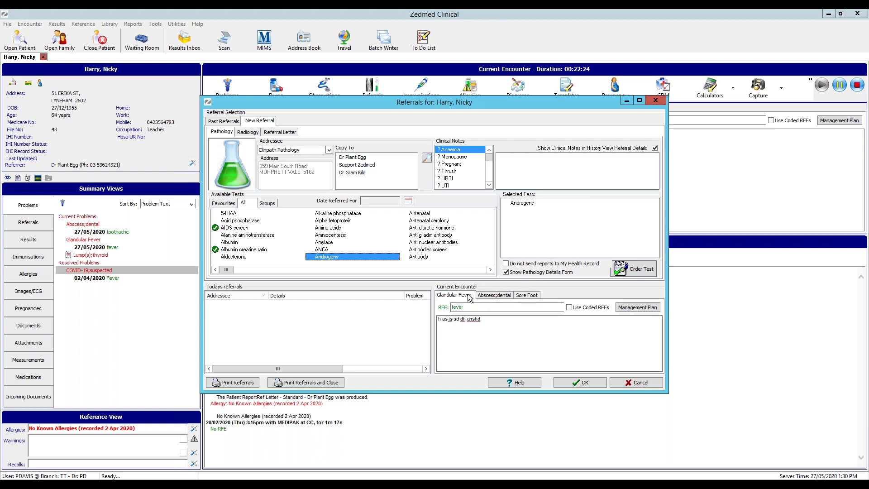
left_click(507, 299)
left_click(526, 295)
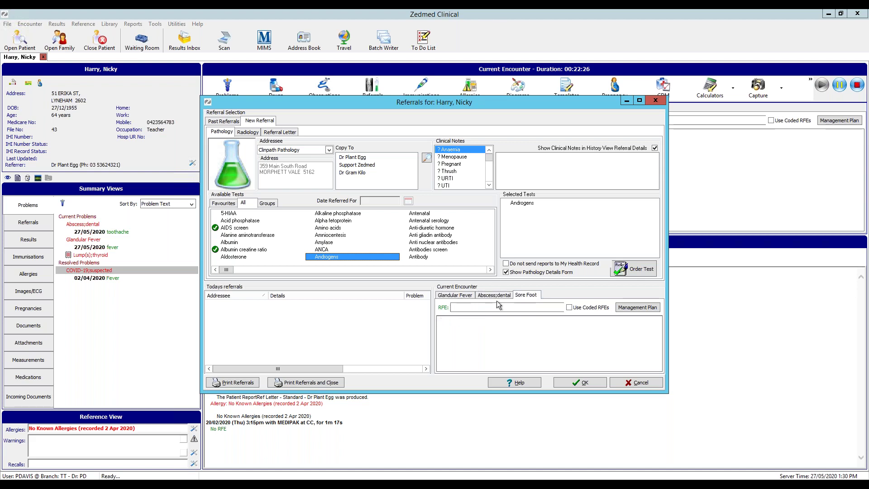
left_click(467, 300)
left_click(502, 300)
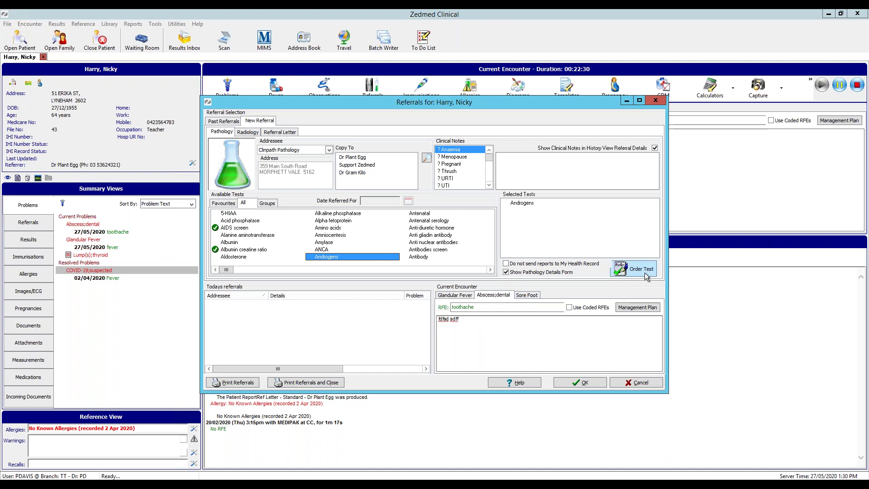
Order Androgens under the Glandular Fever problem and save the pathology referral
left_click(466, 299)
left_click(494, 295)
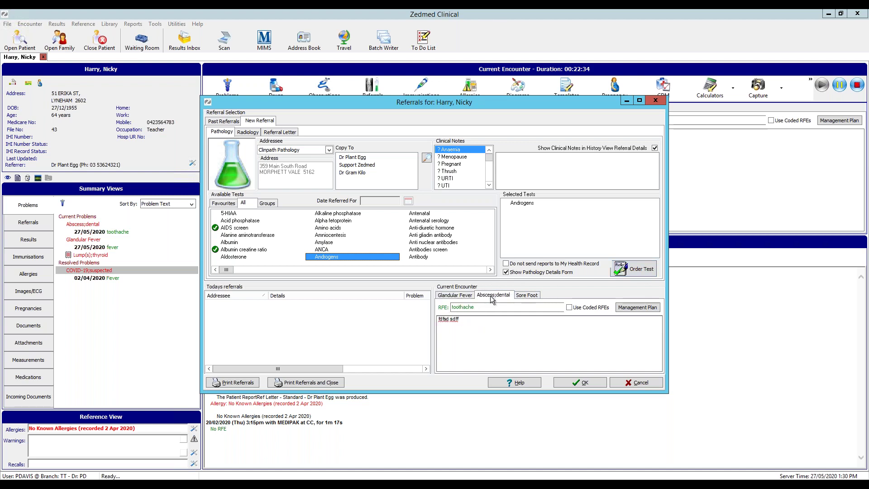
left_click(526, 296)
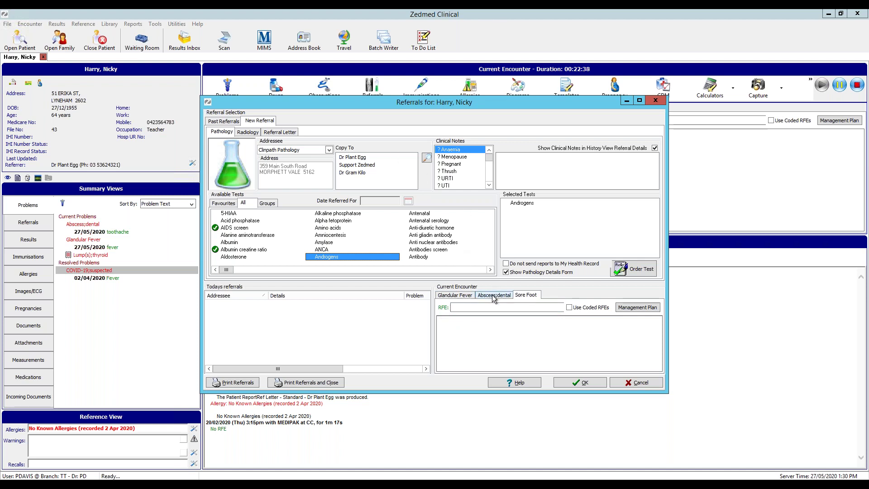
left_click(493, 297)
left_click(468, 299)
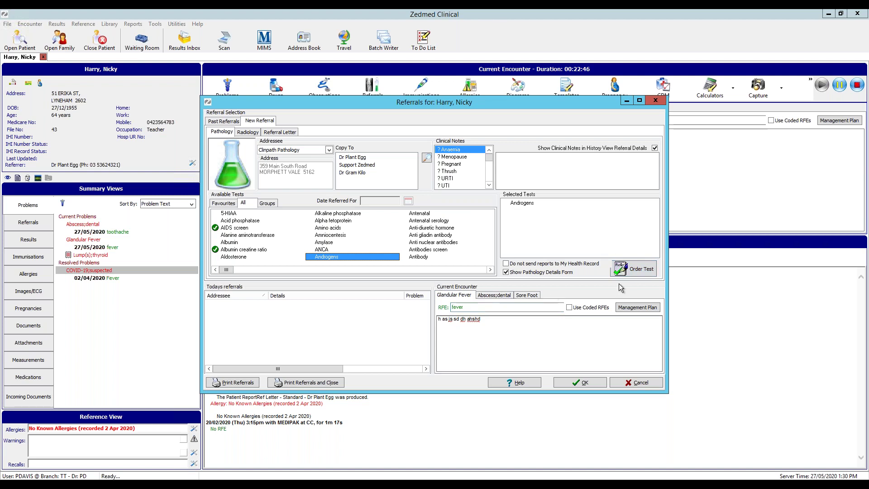
left_click(650, 271)
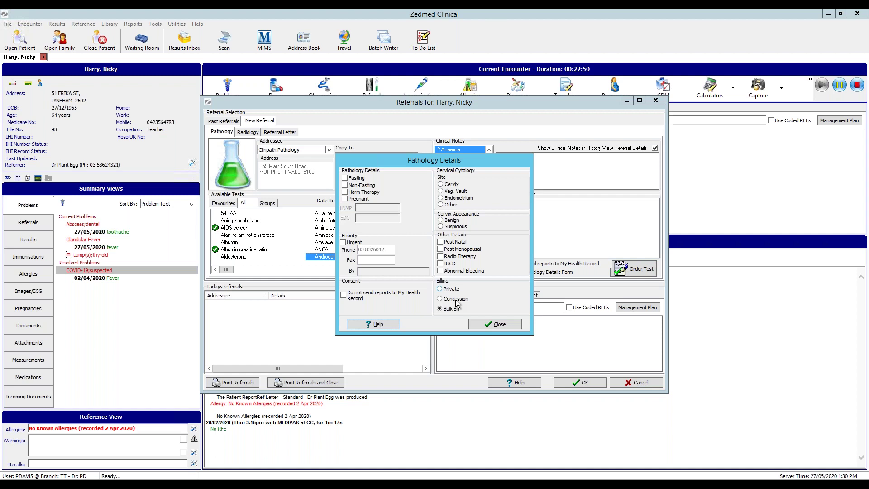
left_click(494, 324)
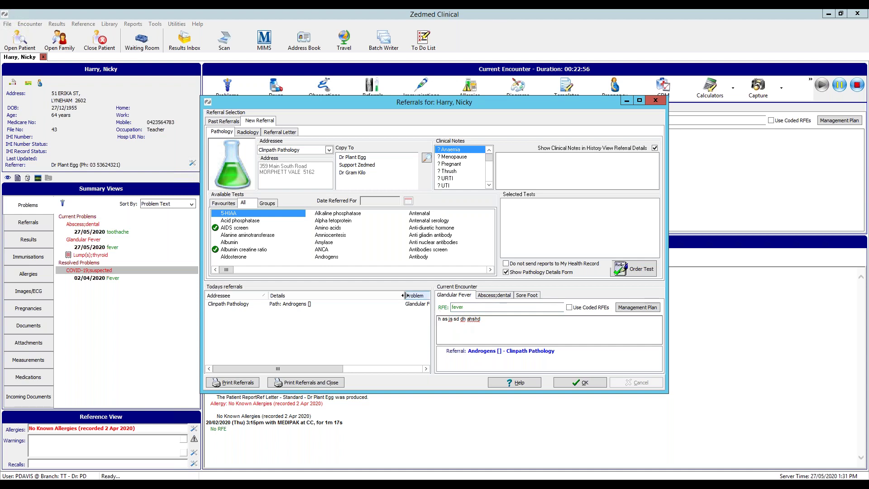
left_click_drag(406, 295, 348, 296)
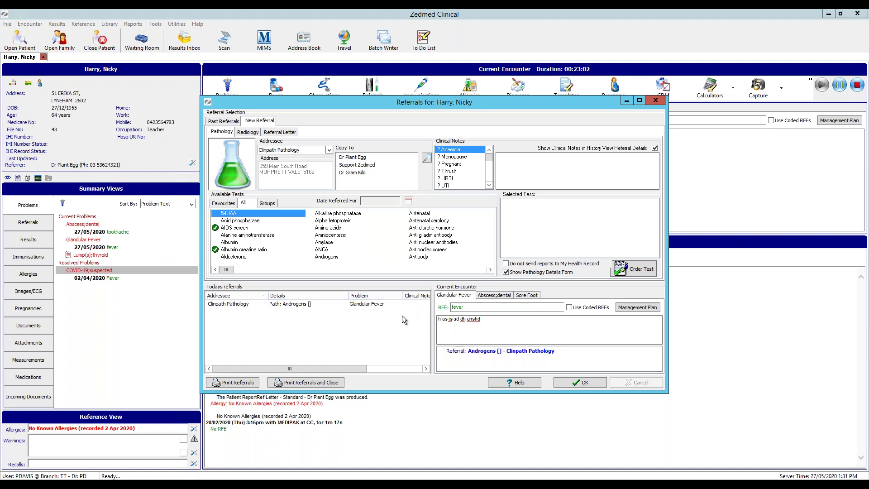
left_click(582, 383)
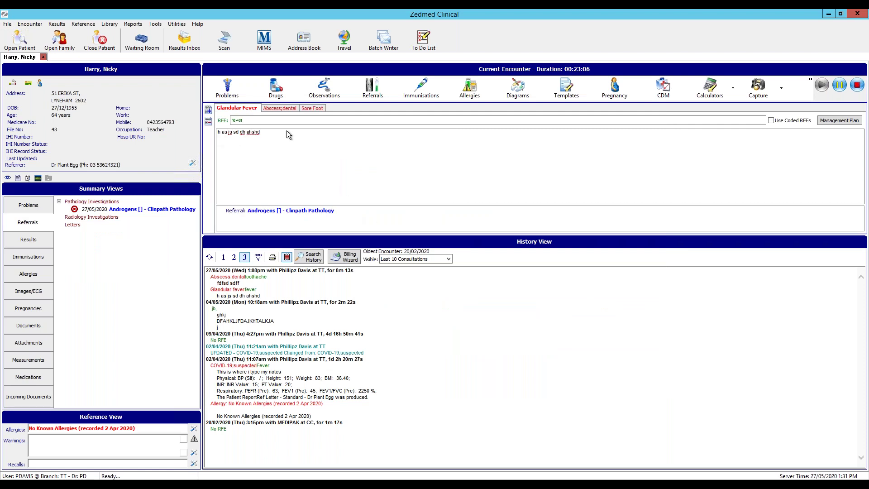
left_click(209, 258)
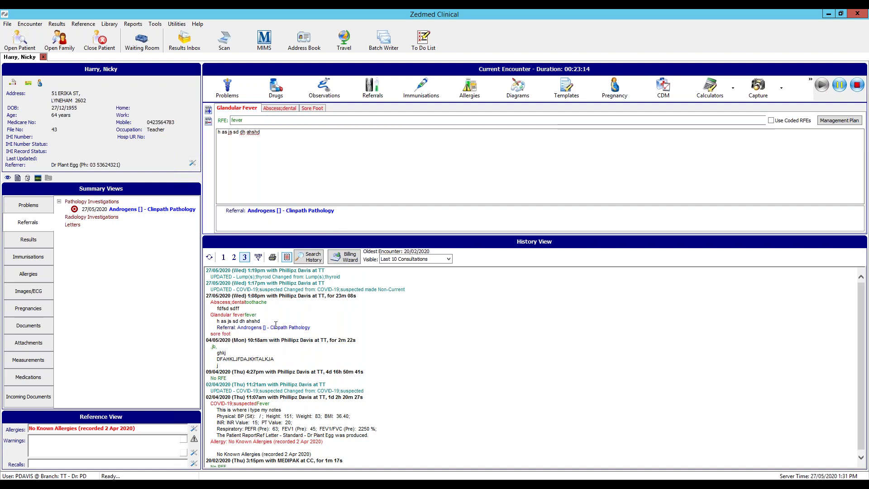
left_click(48, 203)
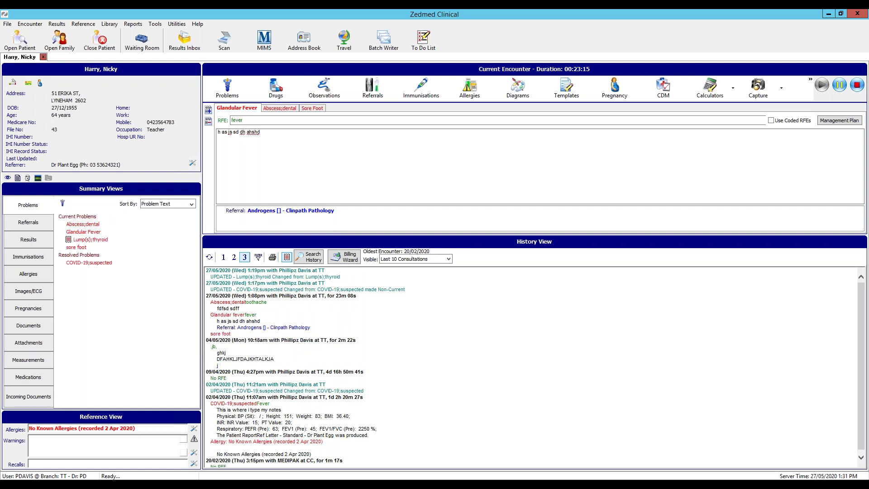
left_click(101, 233)
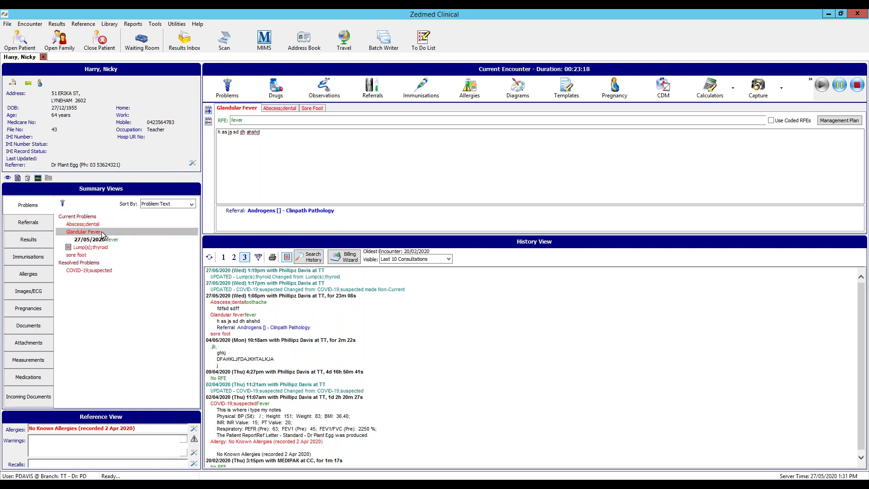
left_click(102, 233)
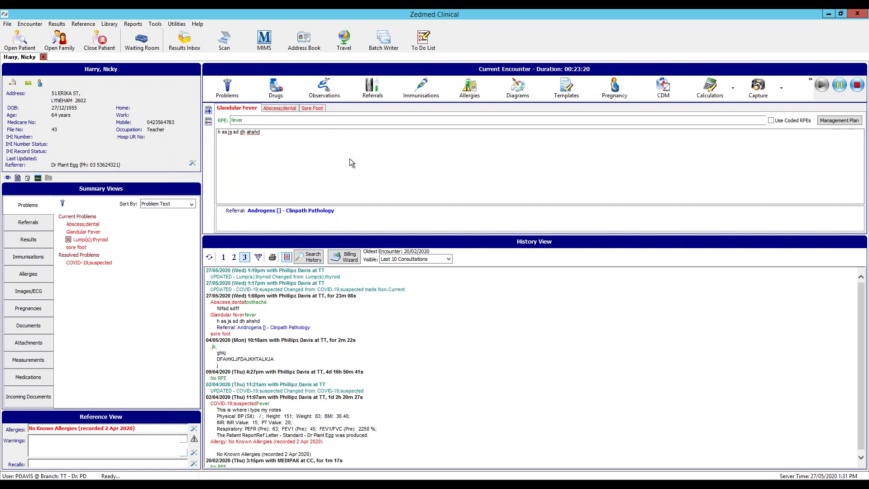
left_click(379, 93)
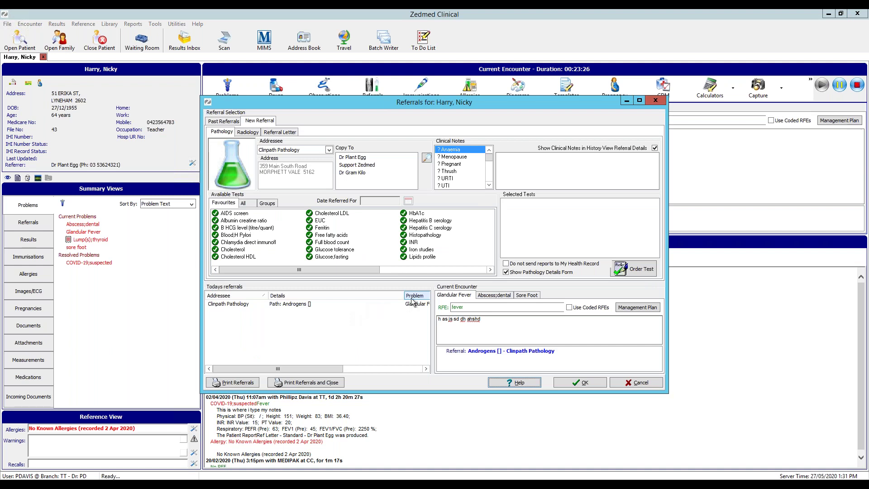
left_click_drag(403, 296, 345, 295)
left_click(377, 306)
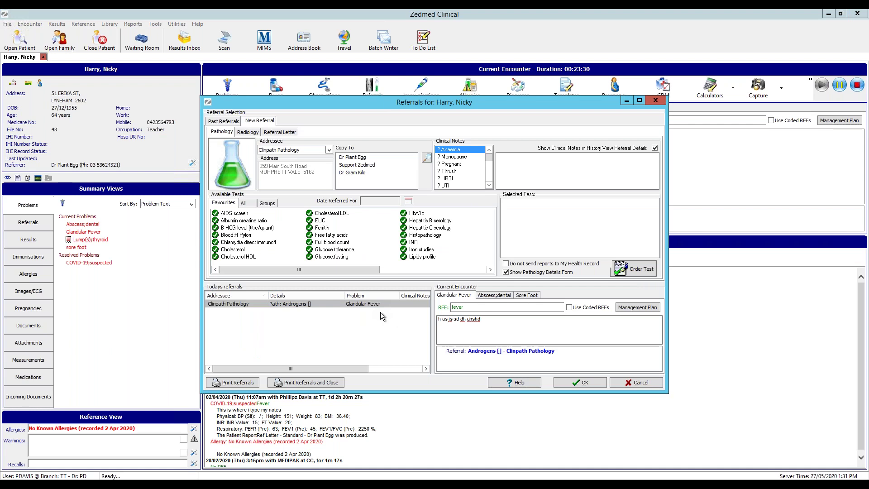
right_click(381, 304)
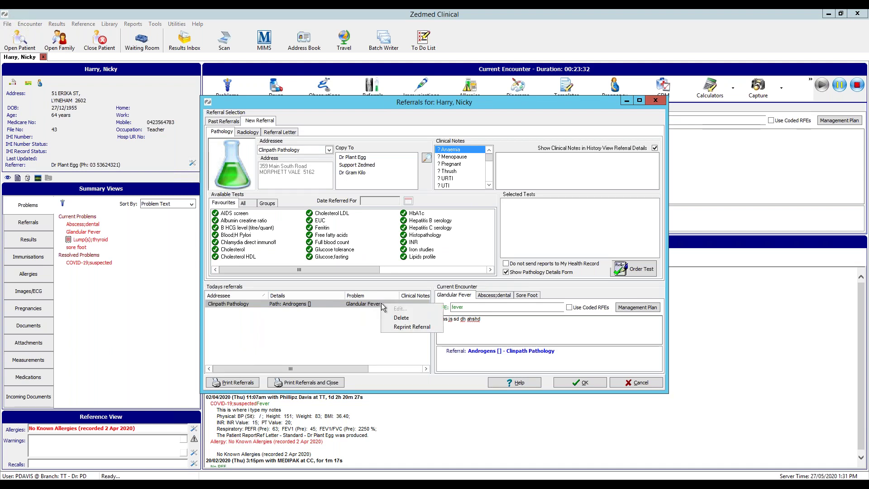
left_click(343, 325)
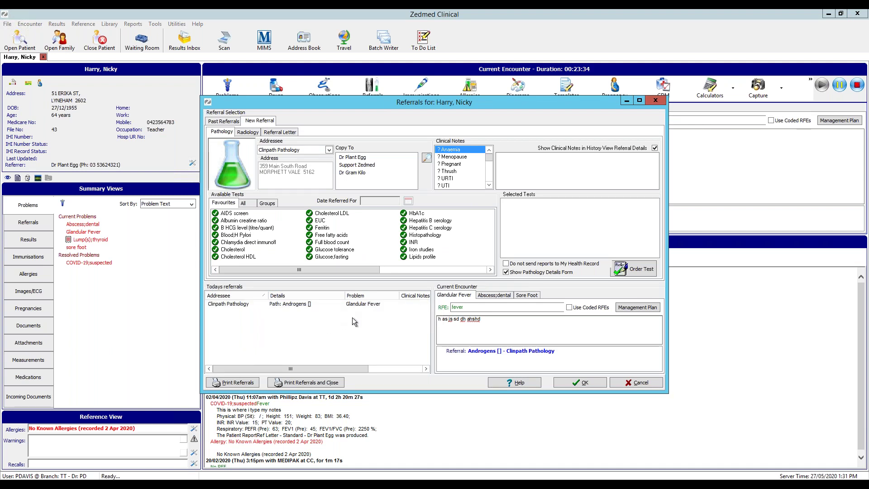
right_click(367, 304)
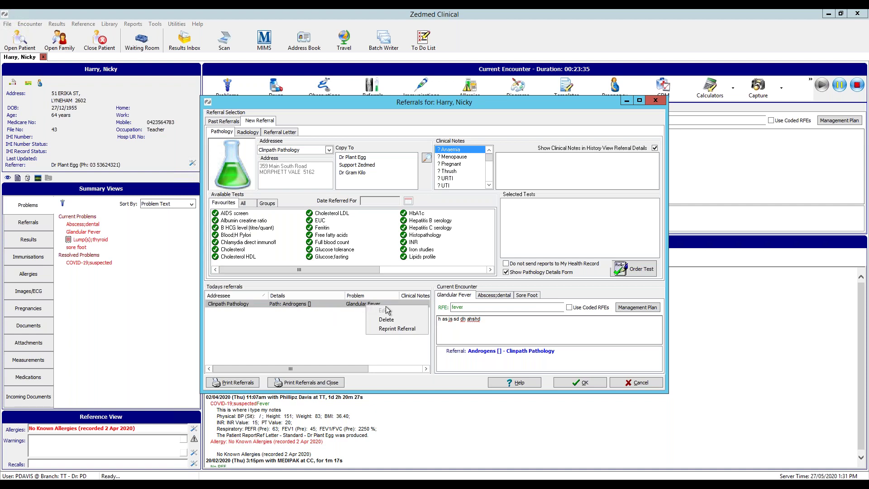
left_click(293, 334)
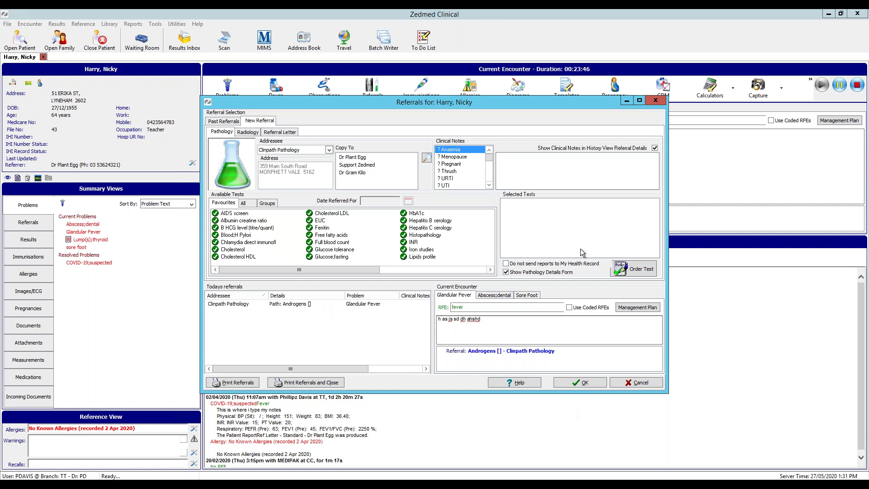
left_click(647, 383)
Search 'pen' and start prescribing Penicillamine 125mg Oral Tablet under the Sore Foot problem
left_click(281, 87)
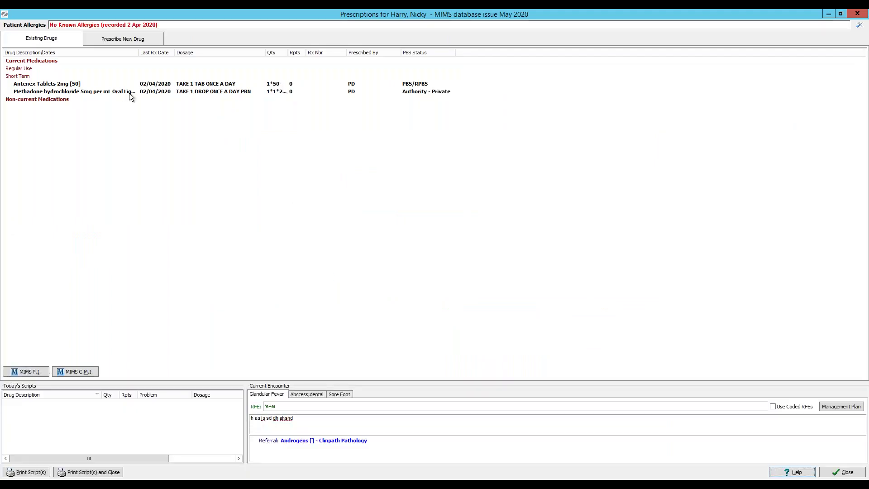
left_click(124, 40)
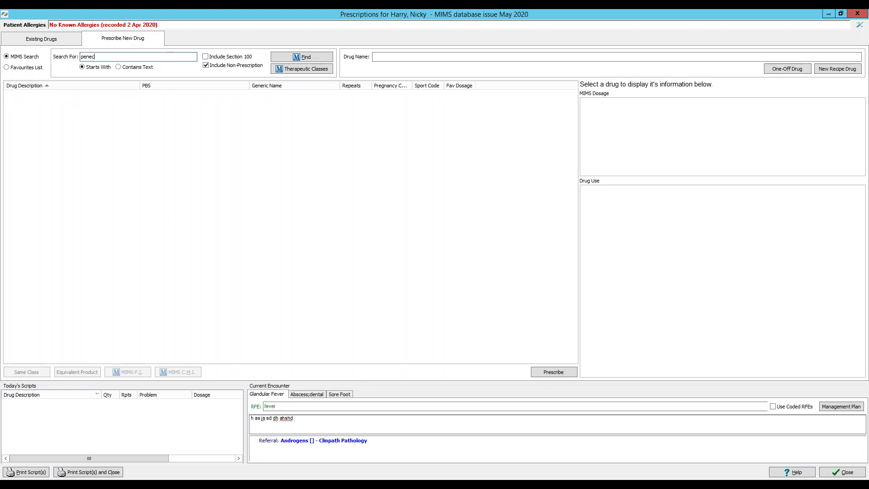
key("Return")
key("Return")
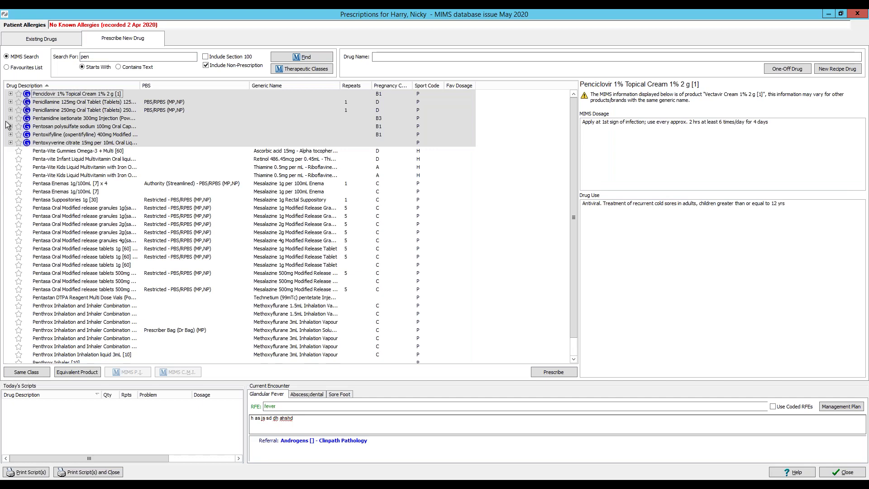
left_click(51, 104)
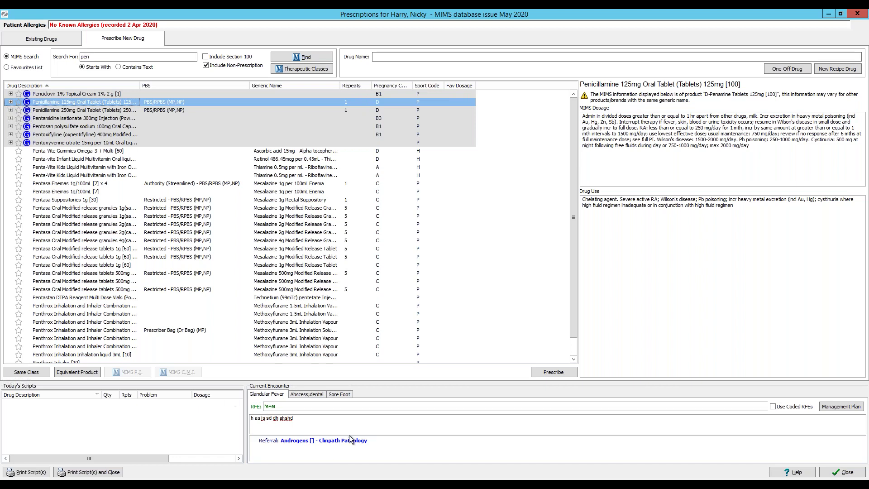
left_click(348, 396)
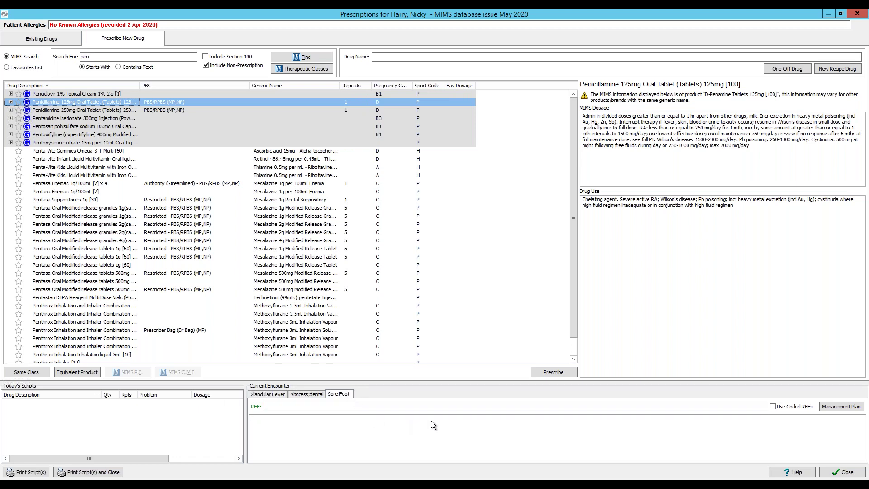
left_click(574, 373)
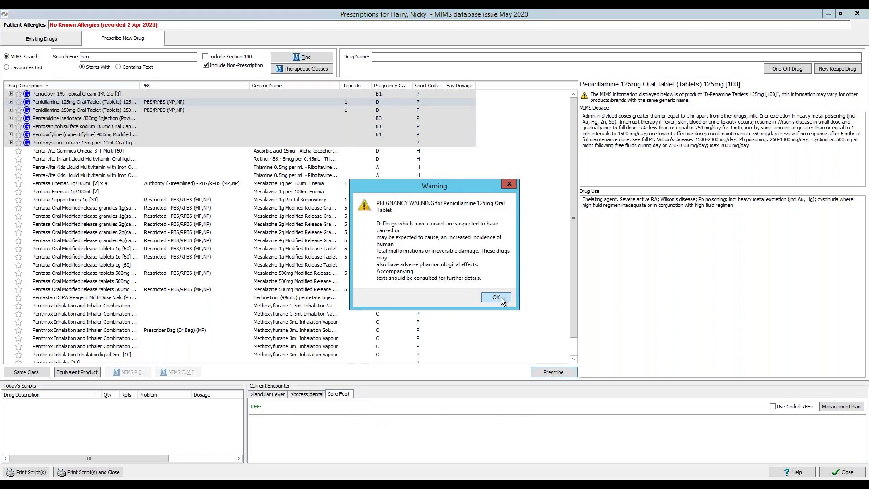
Prescribe Penicillamine 125mg, 1*100 with 1 repeat, in divided doses past the warnings
left_click(495, 288)
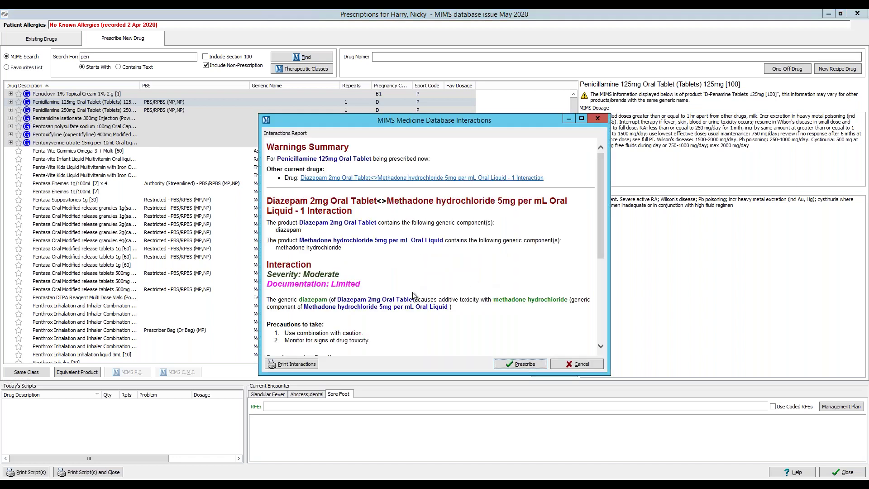
left_click(521, 364)
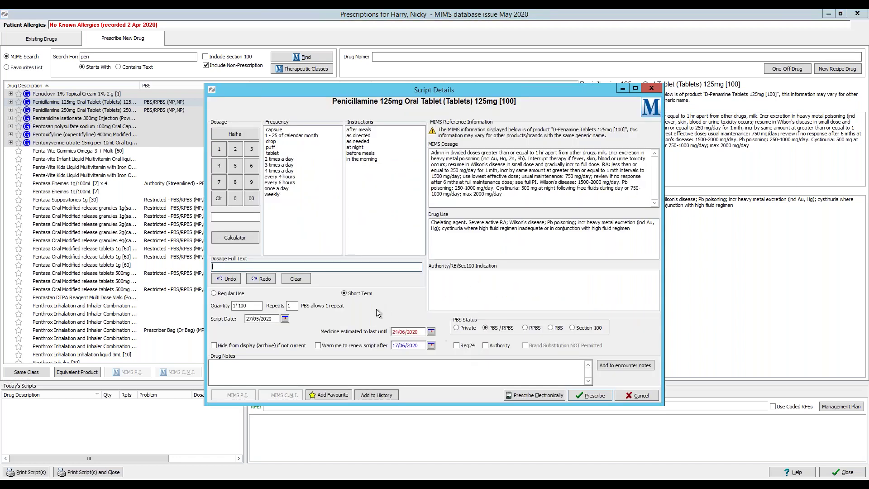
left_click_drag(431, 153, 317, 266)
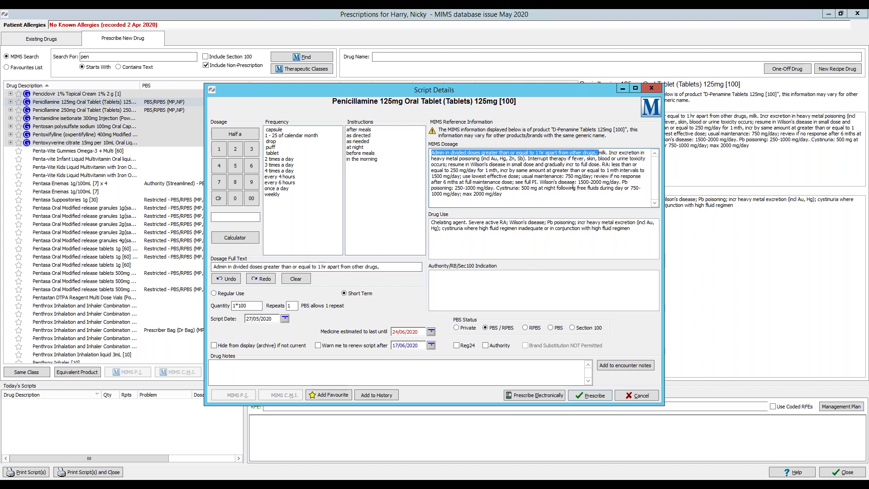
left_click(607, 399)
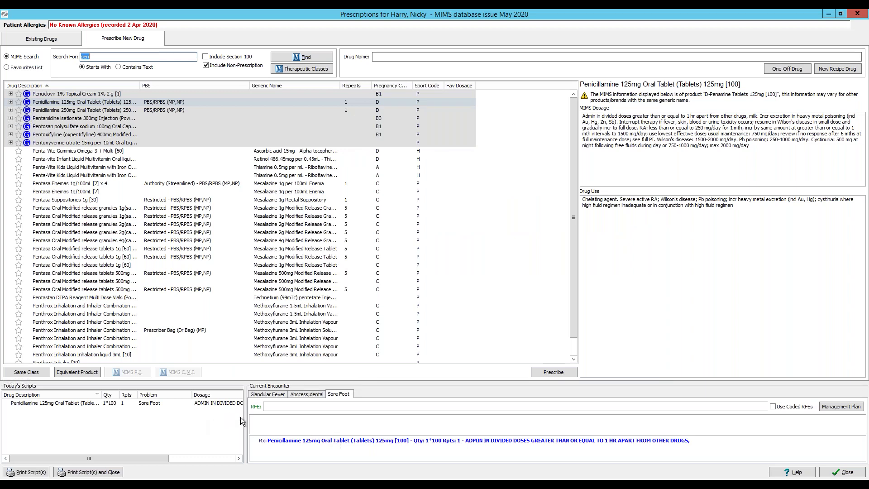
left_click_drag(245, 418, 267, 418)
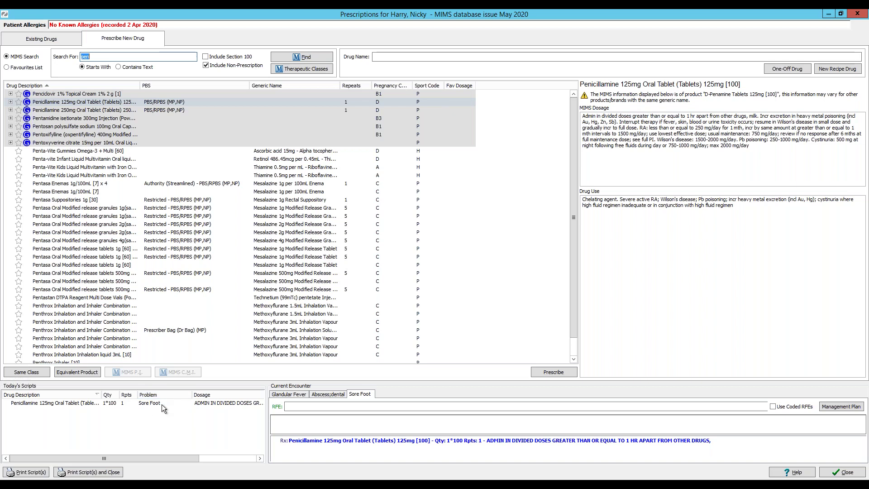
Change the Penicillamine script's problem from Sore Foot to Abscess;dental
right_click(163, 407)
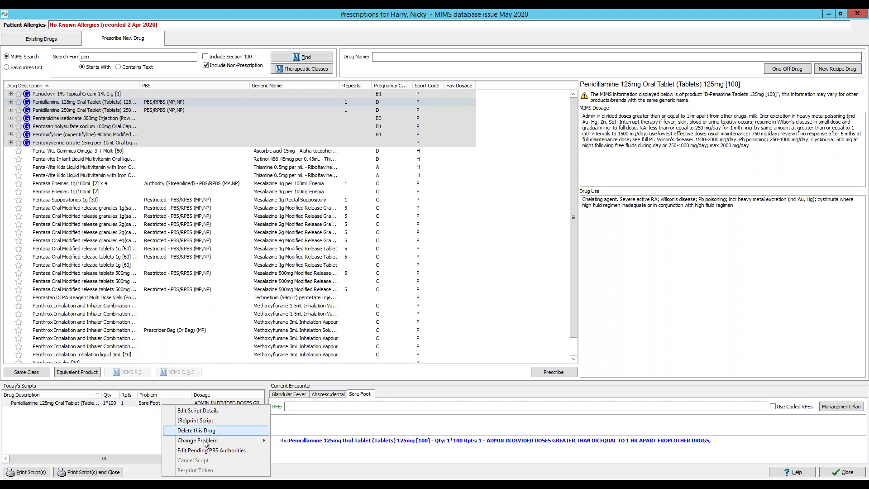
mouse_move(204, 444)
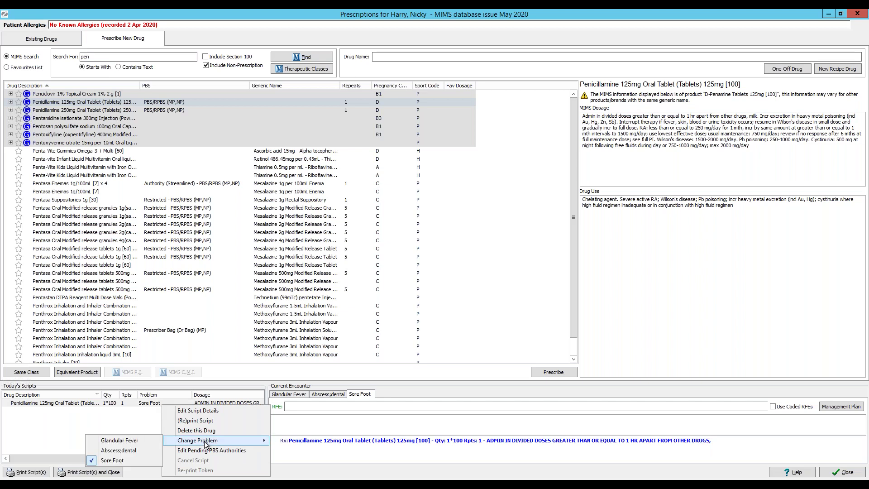
left_click(121, 454)
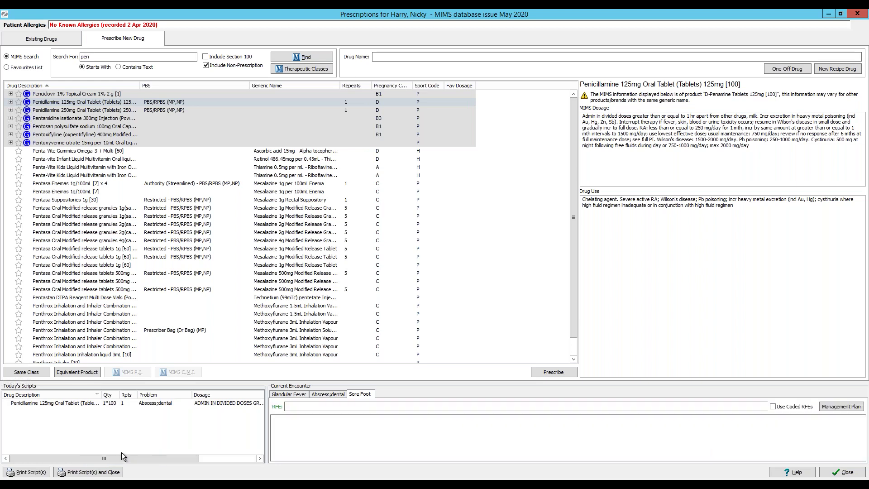
Check the script's linked problem in its options, then close the Prescriptions window
right_click(143, 407)
left_click(114, 425)
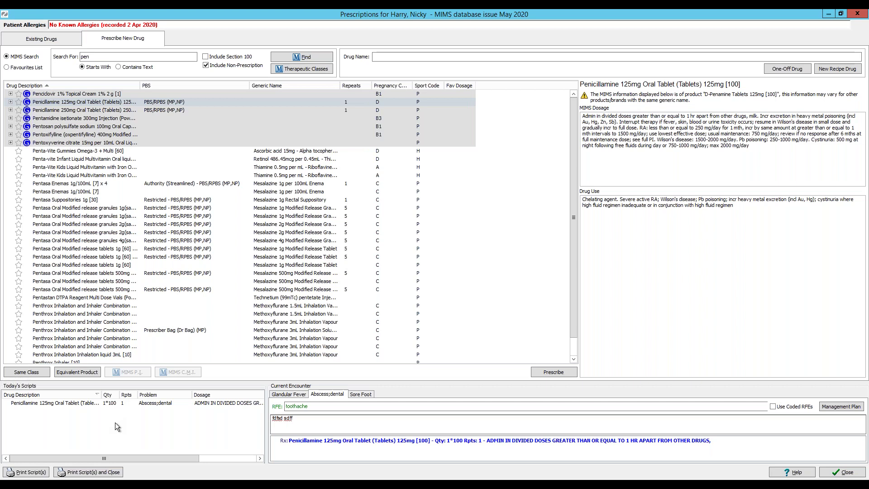
right_click(138, 406)
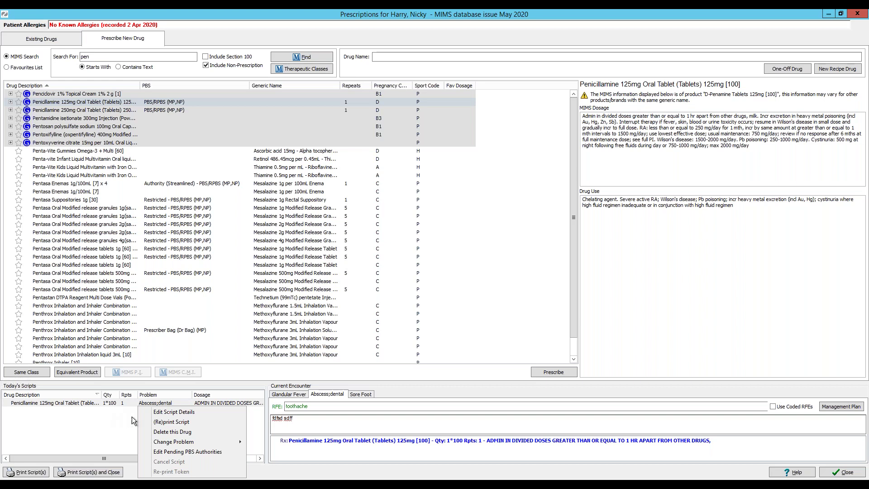
mouse_move(189, 443)
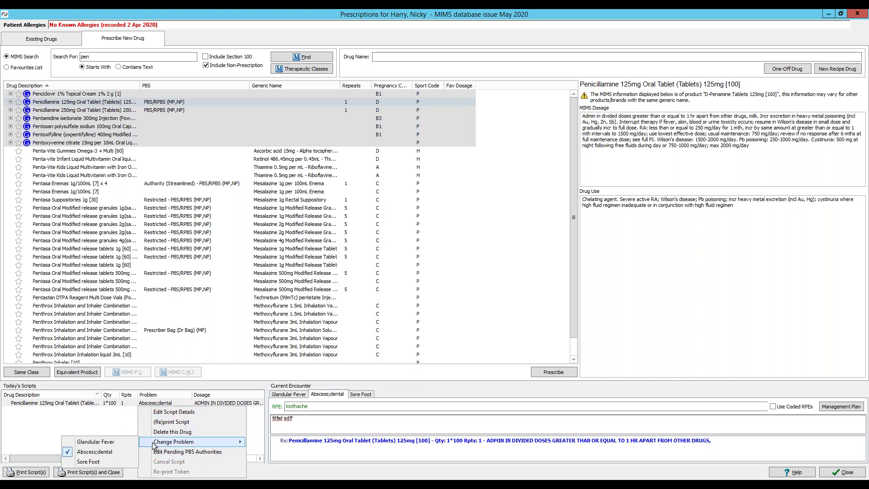
left_click(113, 423)
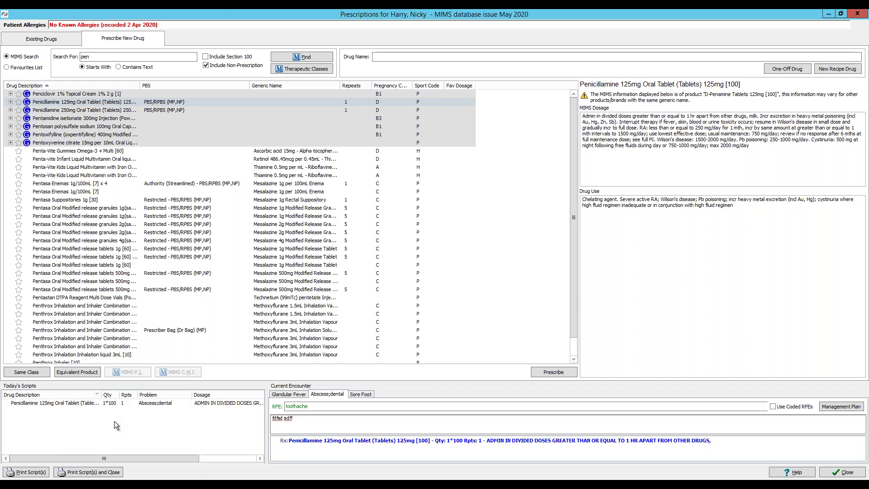
right_click(120, 405)
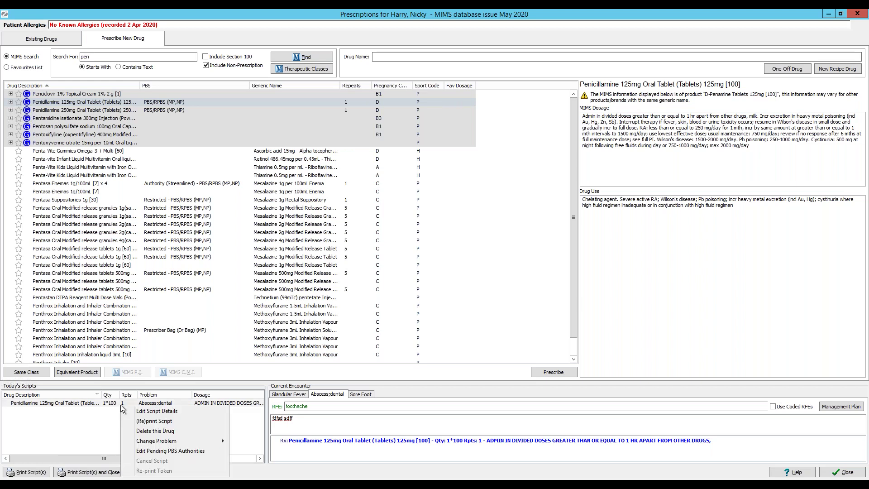
left_click(92, 430)
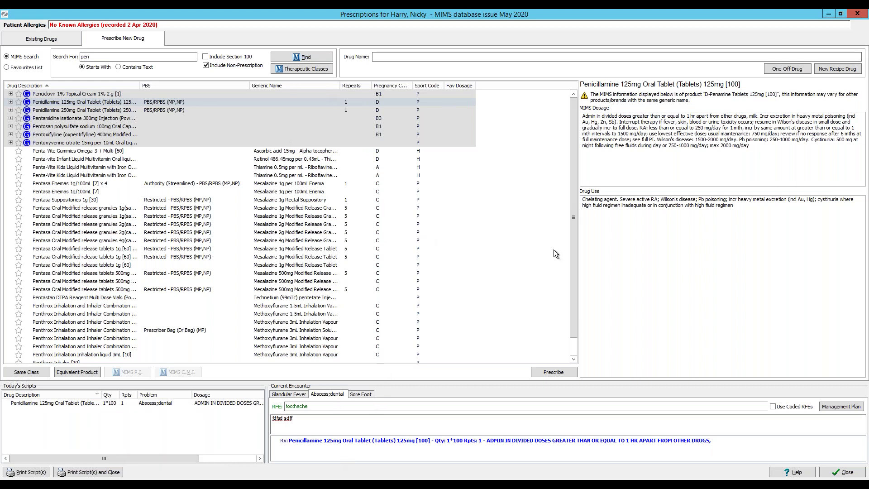
left_click(855, 473)
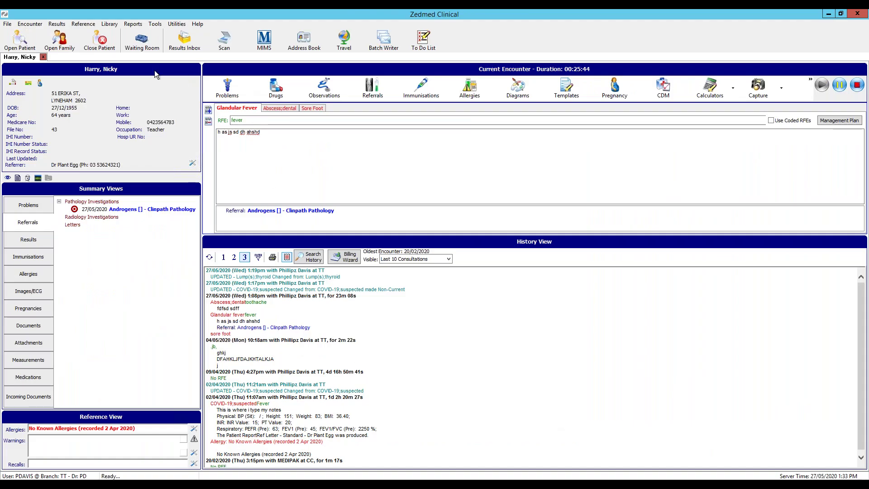
Refresh history, confirm Penicillamine in Medications under Abscess;dental, then open problem definition
left_click(209, 258)
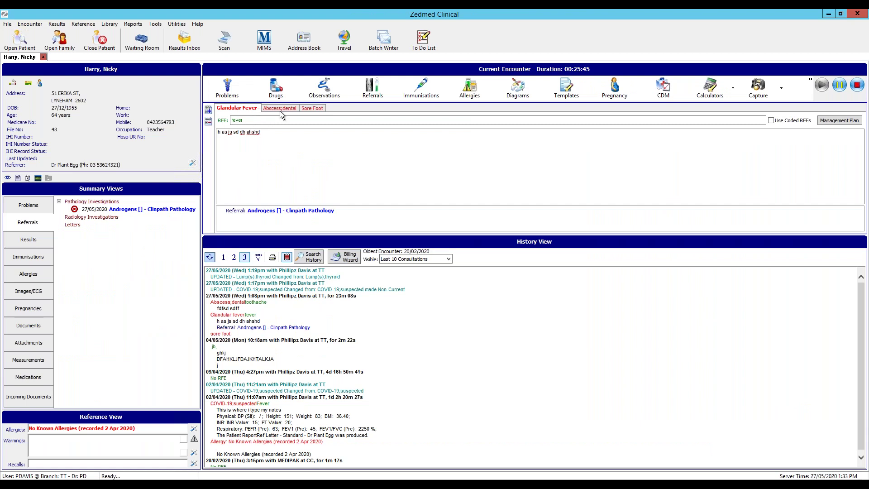
left_click(294, 107)
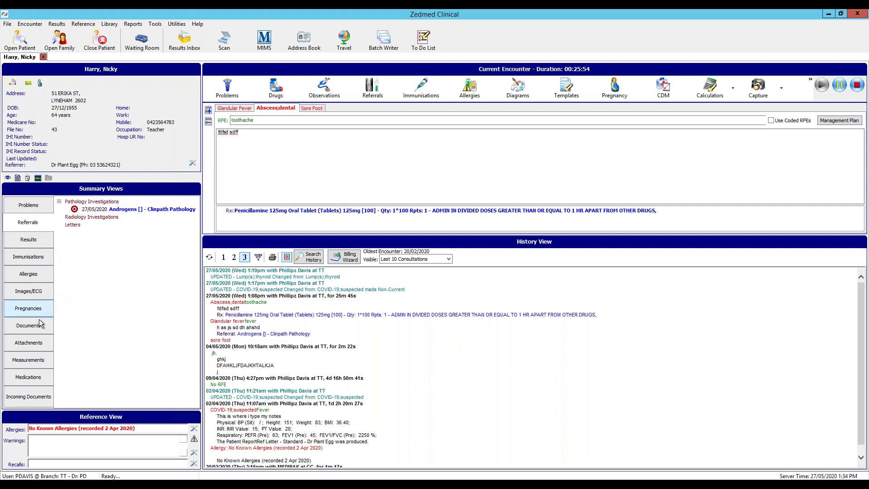
left_click(21, 257)
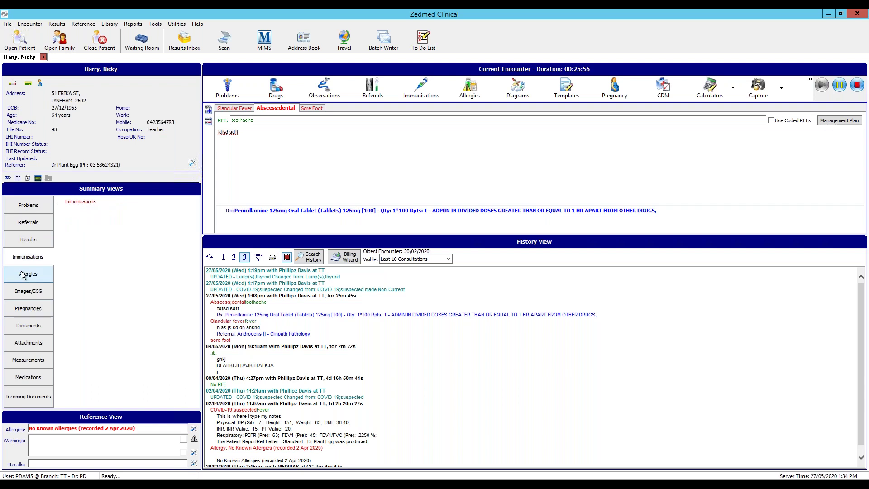
left_click(33, 380)
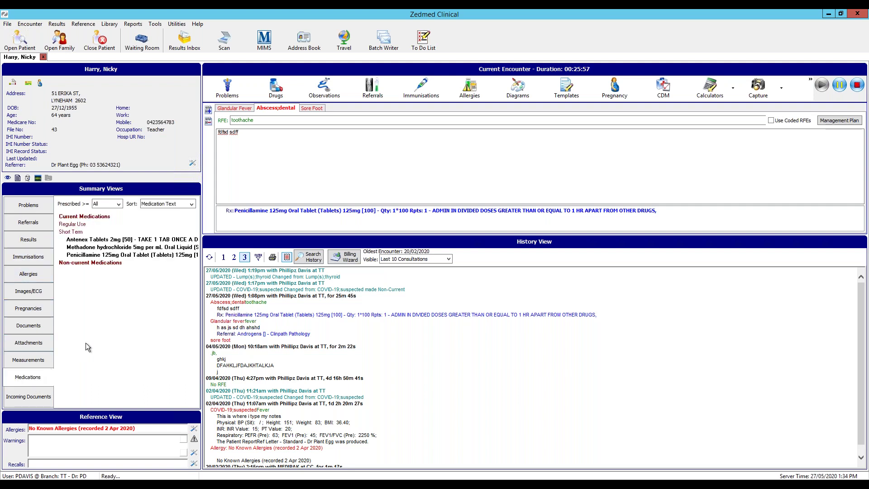
left_click(141, 257)
left_click(141, 256)
left_click(229, 88)
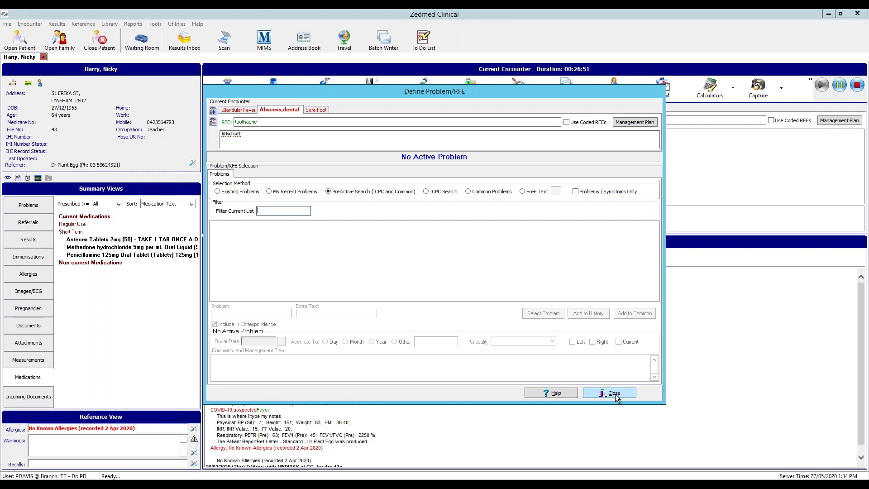
Close the Define Problem/RFE dialog, returning to the encounter with its Penicillamine entry under Abscess;dental
left_click(615, 396)
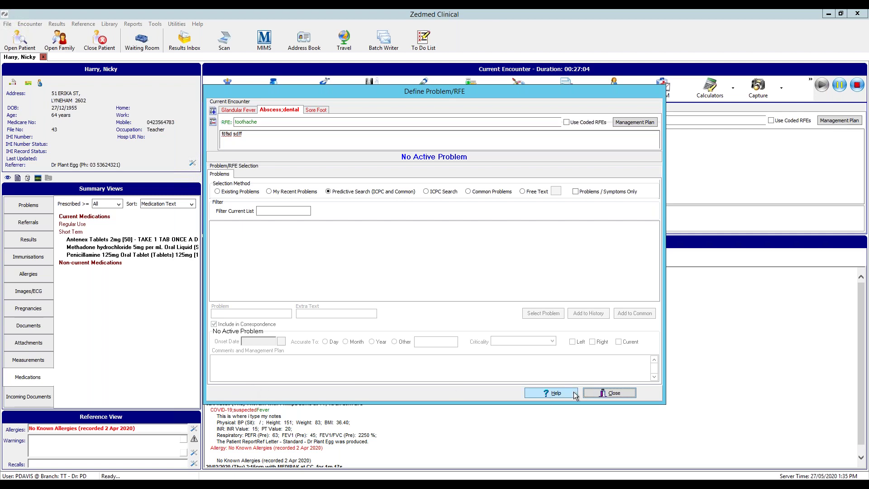
left_click(608, 394)
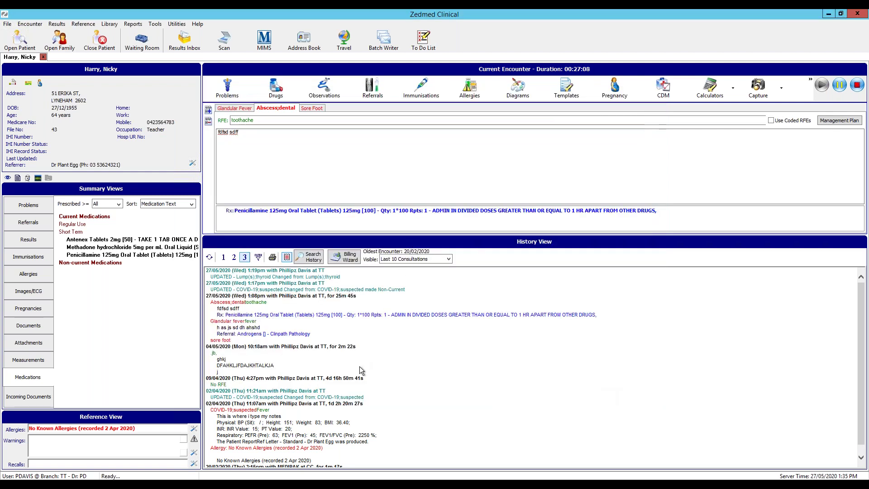
left_click(135, 483)
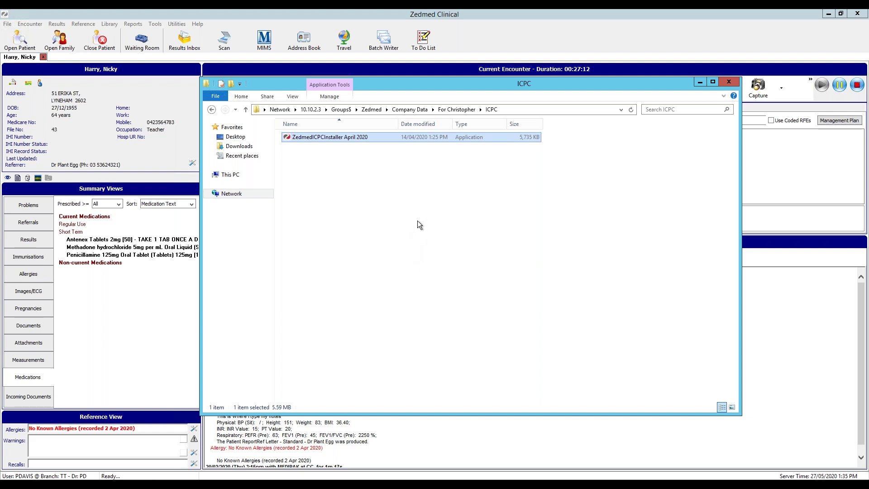
Run ZedmedICPCInstaller April 2020 from the ICPC folder, accepting the security warning
left_click(303, 150)
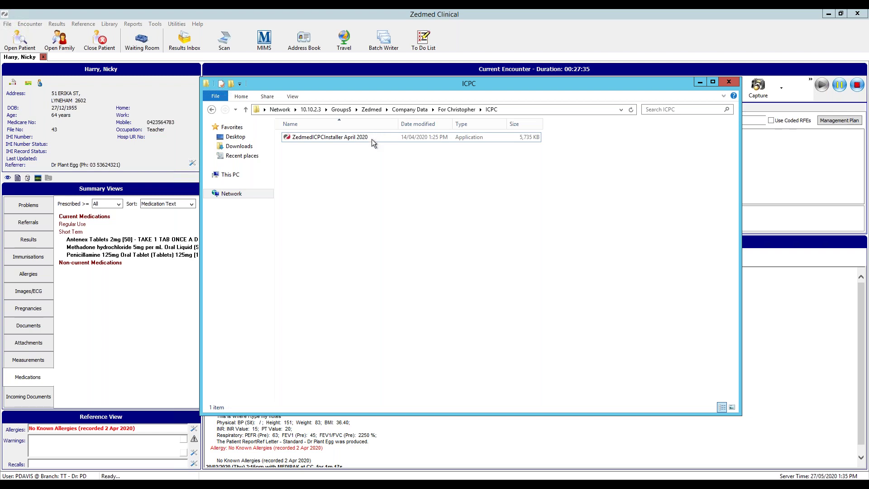
left_click(372, 140)
double_click(371, 139)
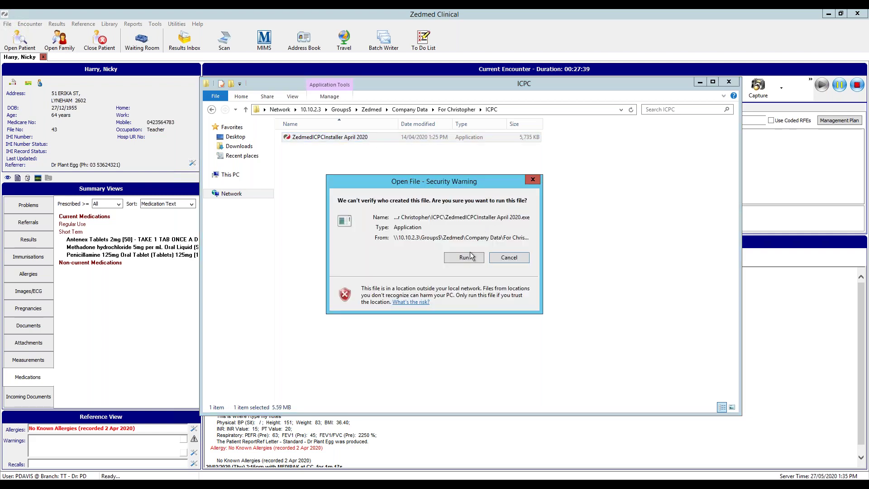
left_click(466, 257)
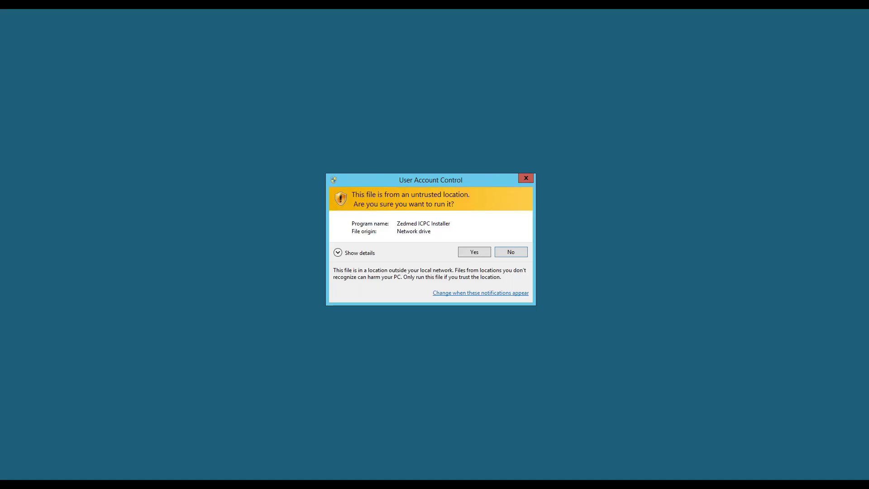
Relaunch the installer, allow it past UAC, and submit network share credentials
left_click(469, 256)
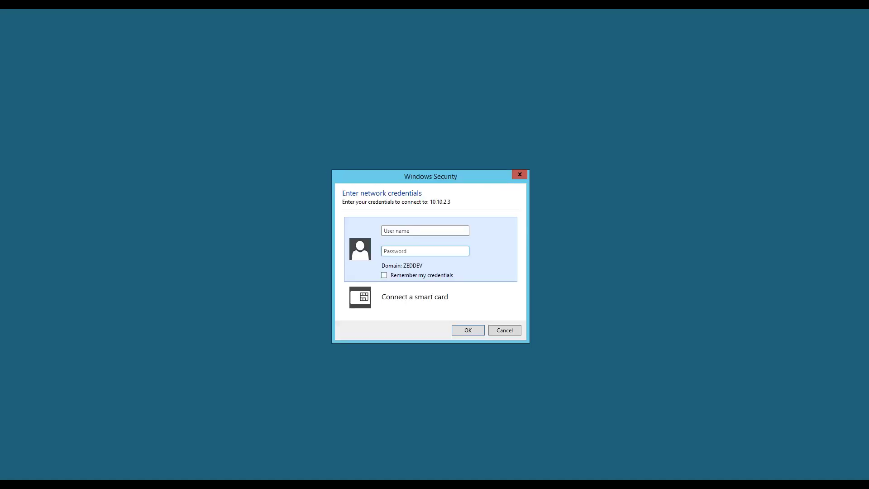
left_click(504, 329)
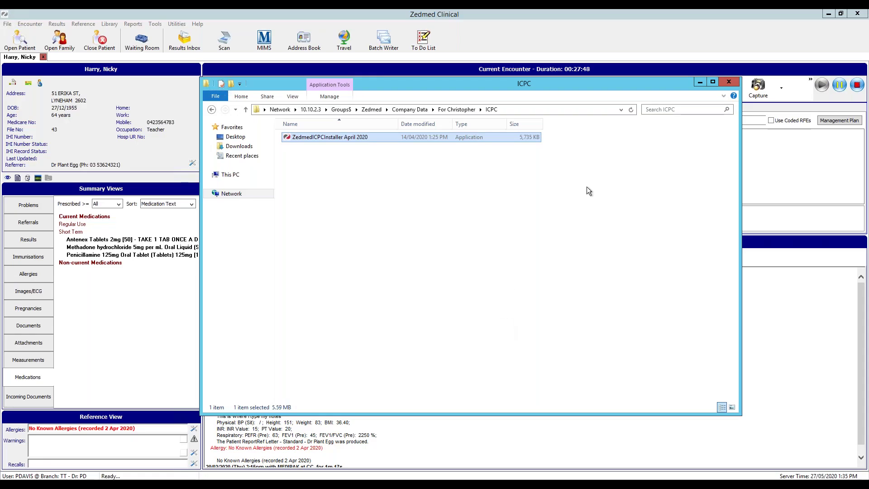
double_click(428, 136)
left_click(466, 255)
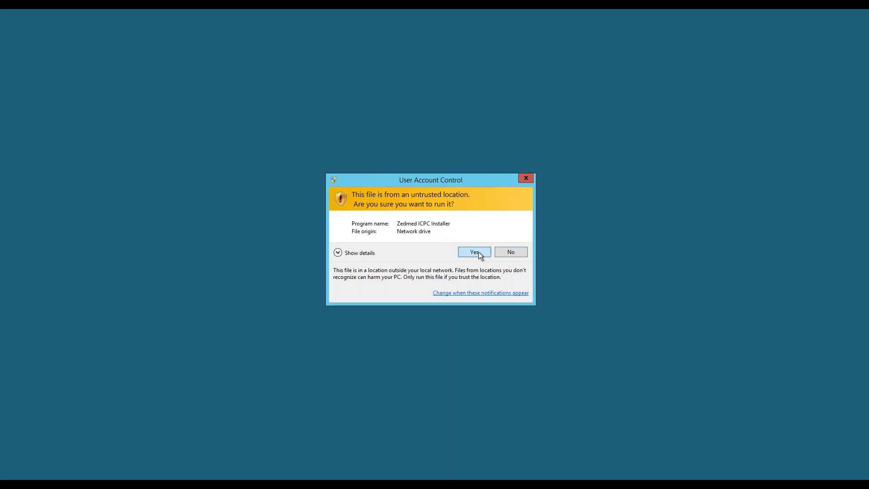
left_click(476, 252)
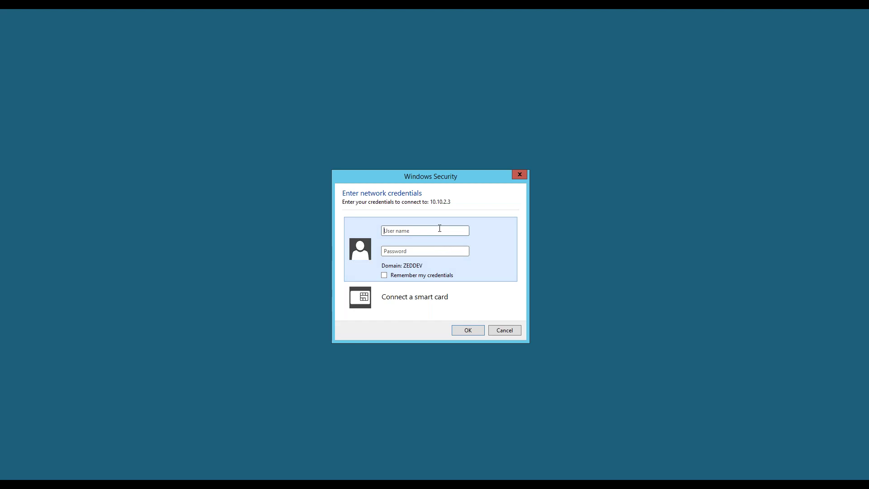
type("•••••••••")
type("•")
left_click(473, 333)
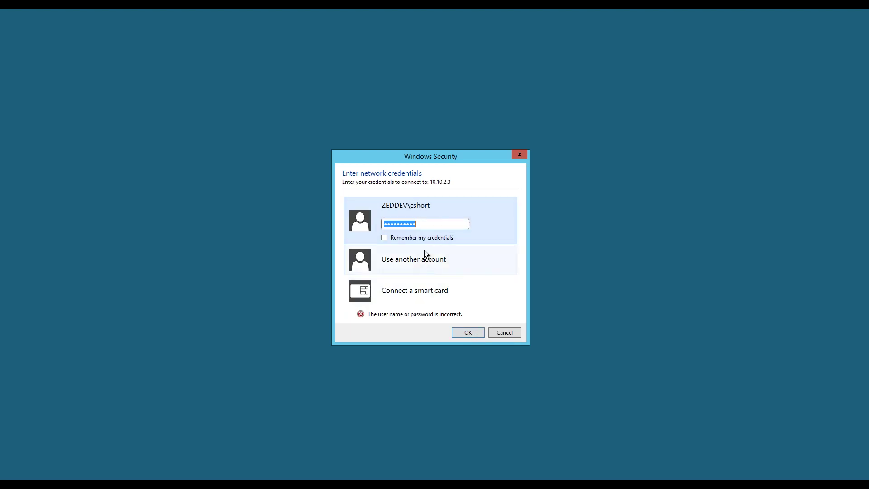
After the password is rejected, sign in with a different domain account to reach the setup wizard
left_click(425, 224)
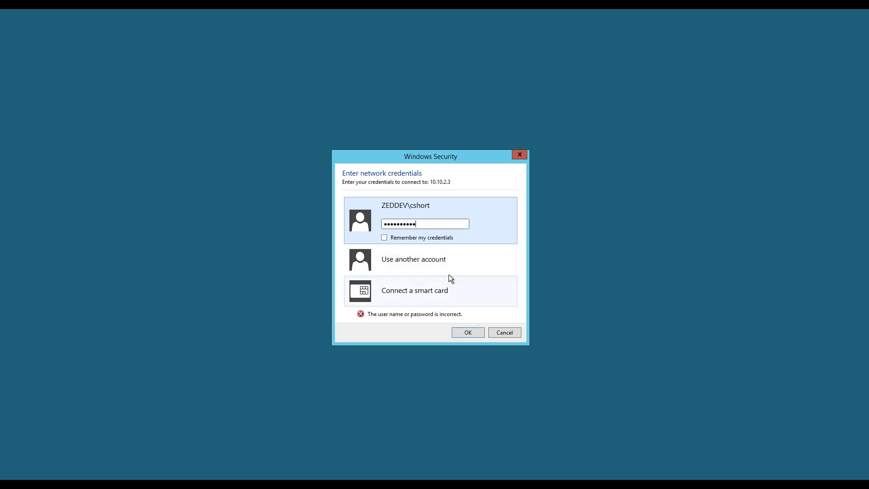
left_click(430, 269)
left_click(420, 245)
type("••••••••••")
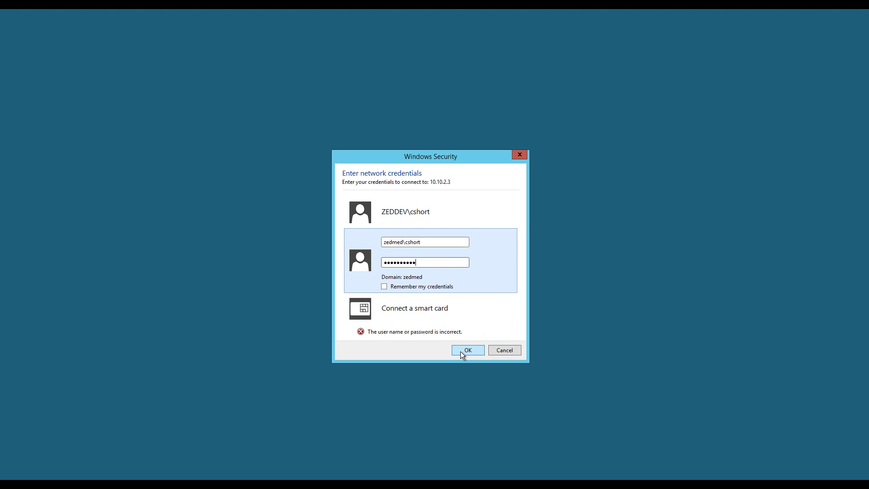
left_click(472, 353)
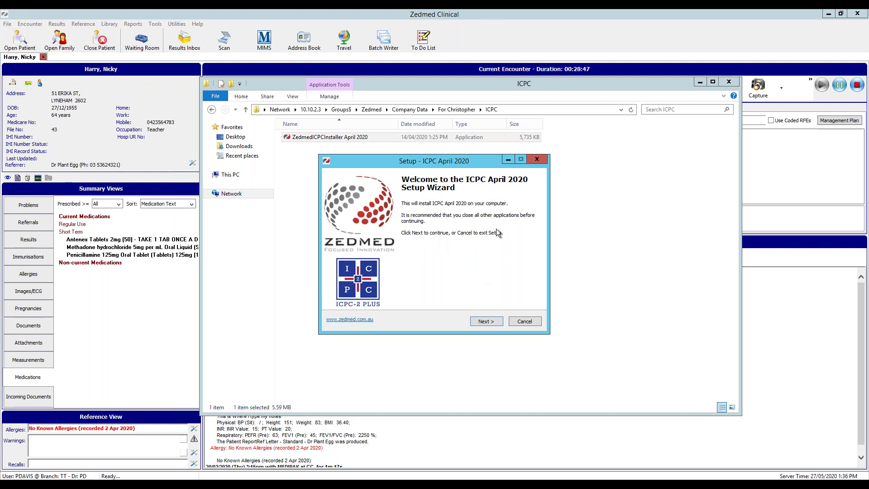
Close the patient encounter without printing scripts, confirm billing, and close the Melbourne reception window
left_click(596, 244)
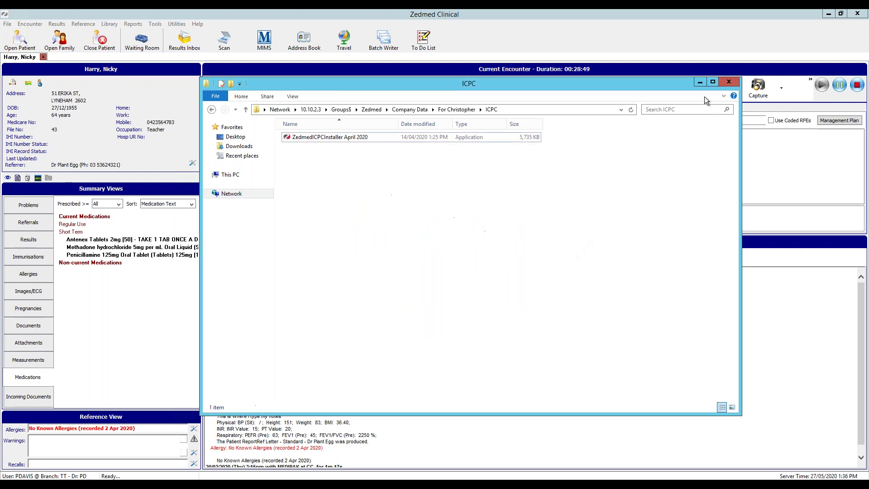
left_click(729, 82)
left_click(852, 15)
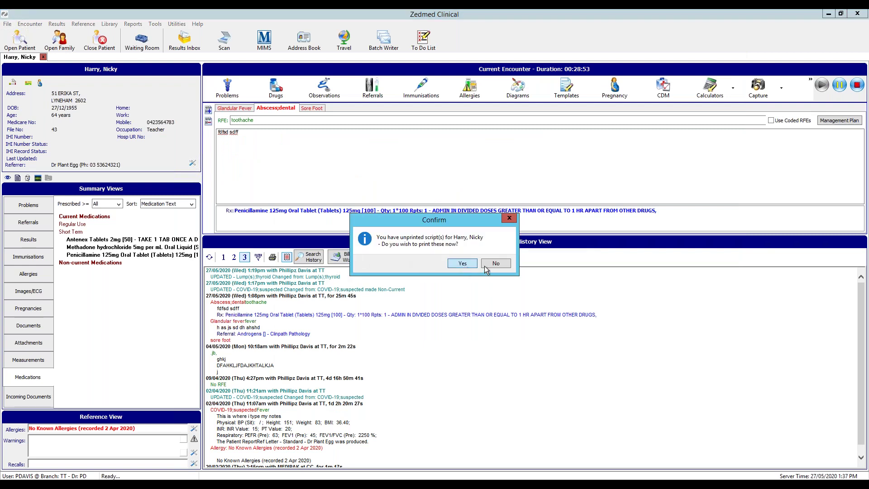
left_click(506, 264)
left_click(577, 356)
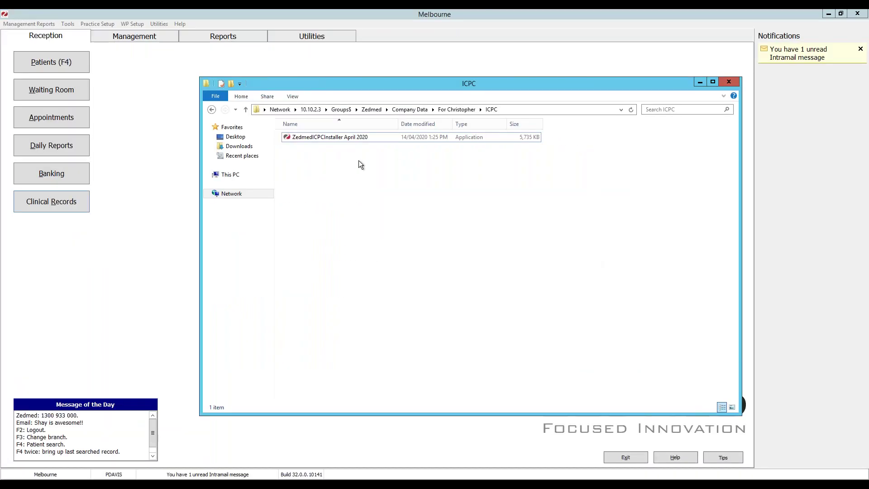
left_click(857, 14)
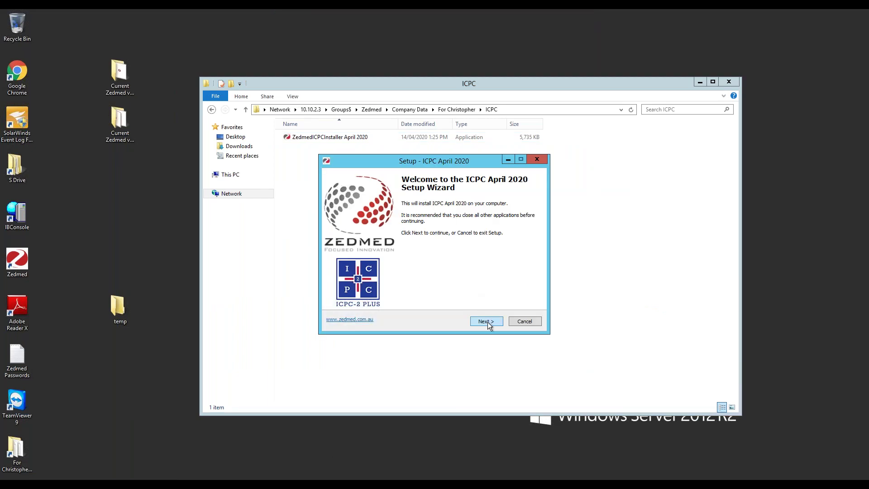
Install the ICPC April 2020 update and finish the setup wizard
left_click(488, 322)
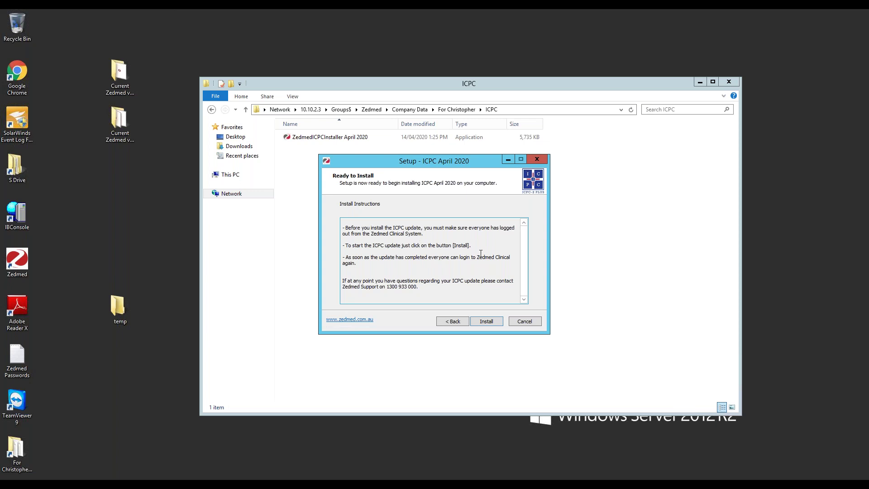
left_click(492, 321)
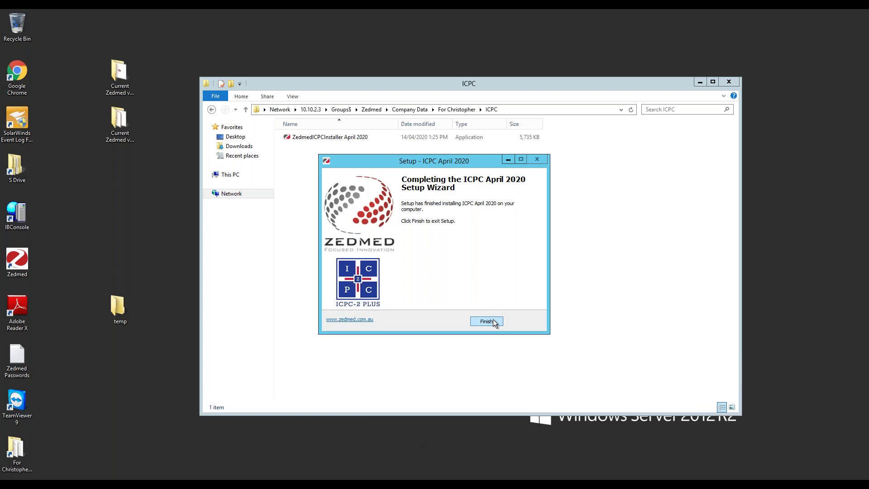
left_click(493, 320)
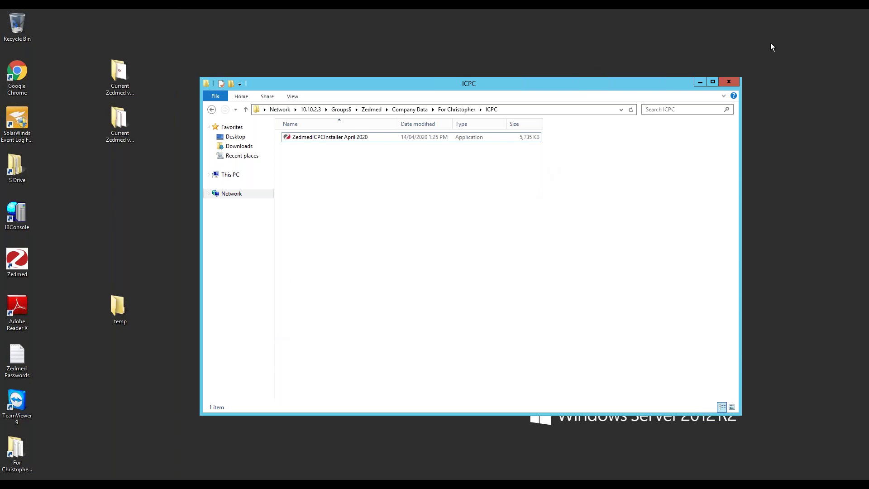
Minimise the remote desktop session and switch to the GoToTraining My Trainings page
left_click(460, 22)
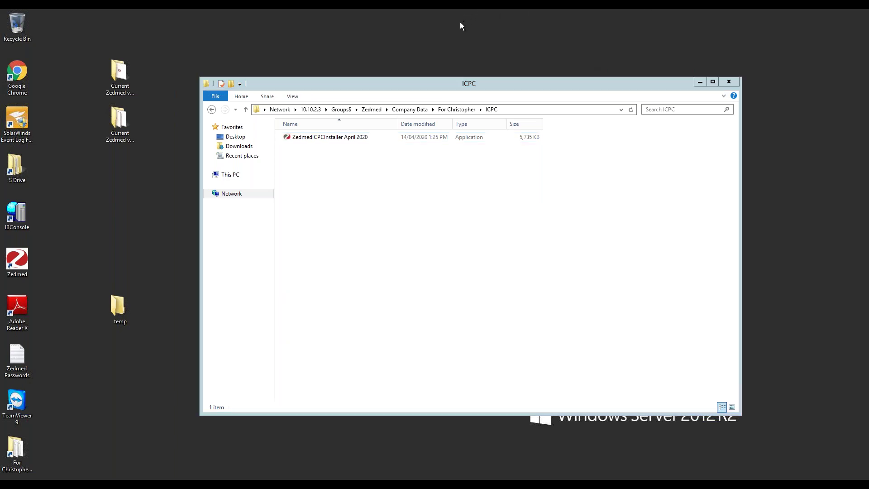
mouse_move(620, 9)
key("alt+Tab")
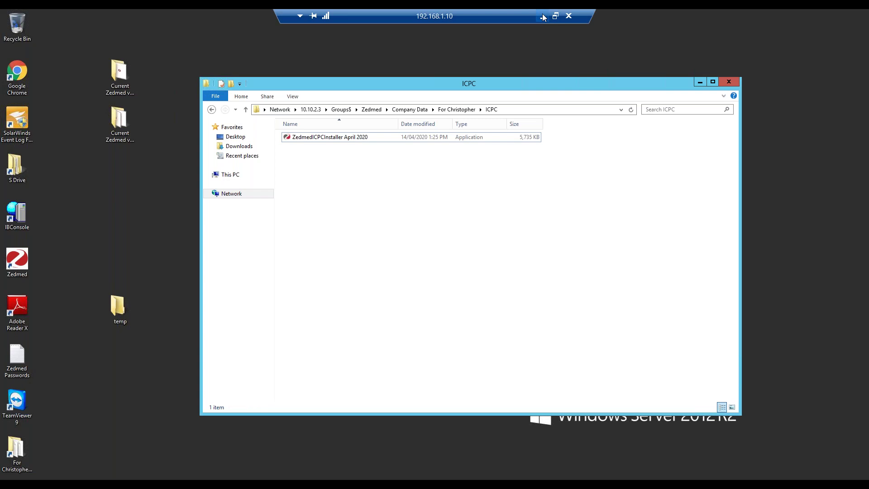
left_click(543, 17)
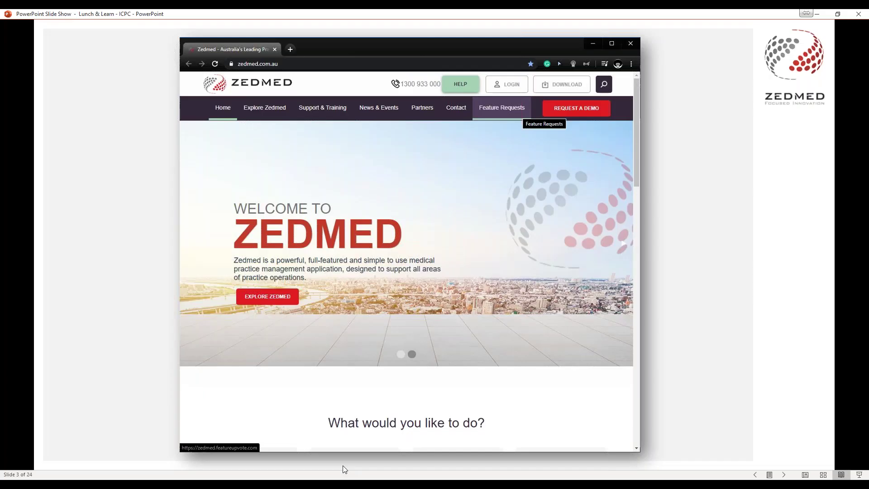
left_click(471, 479)
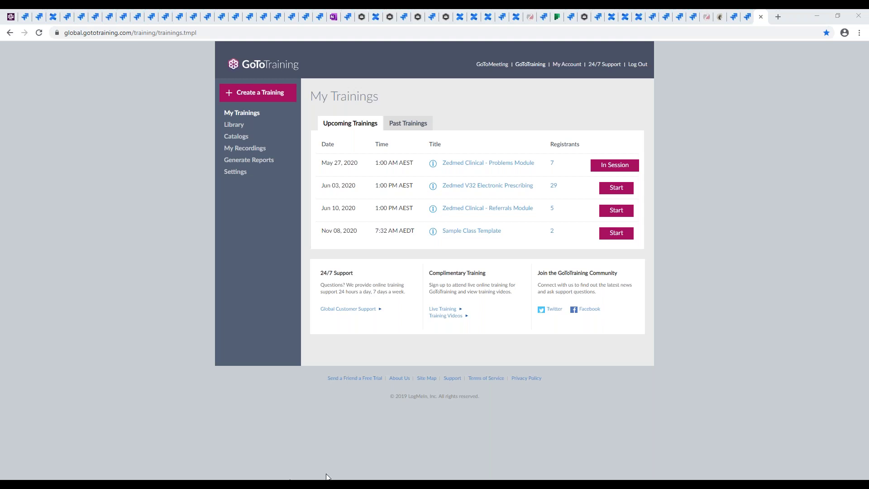
Return to the Lunch & Learn – ICPC slide show and advance to slide 4, 'Important Notice!'
left_click(340, 478)
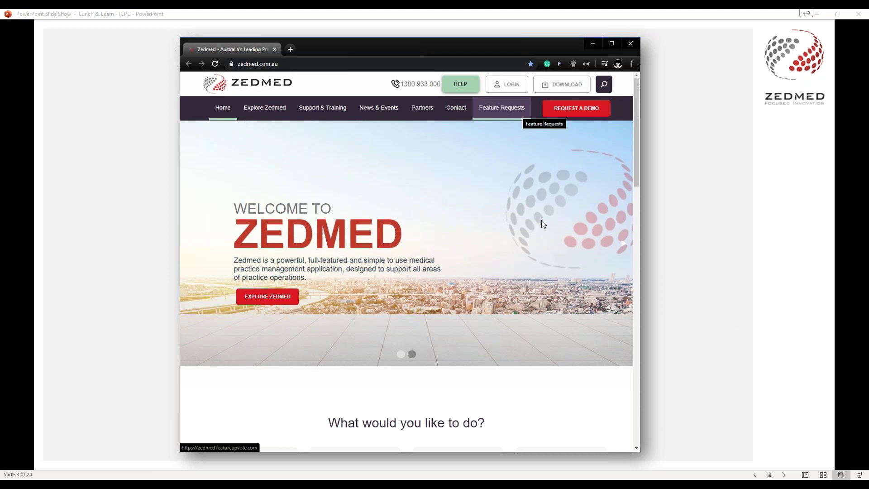
key("Right")
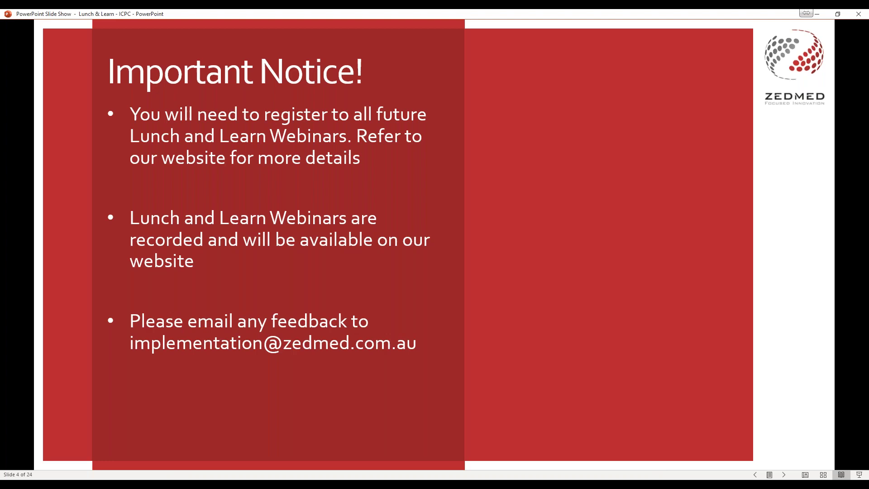